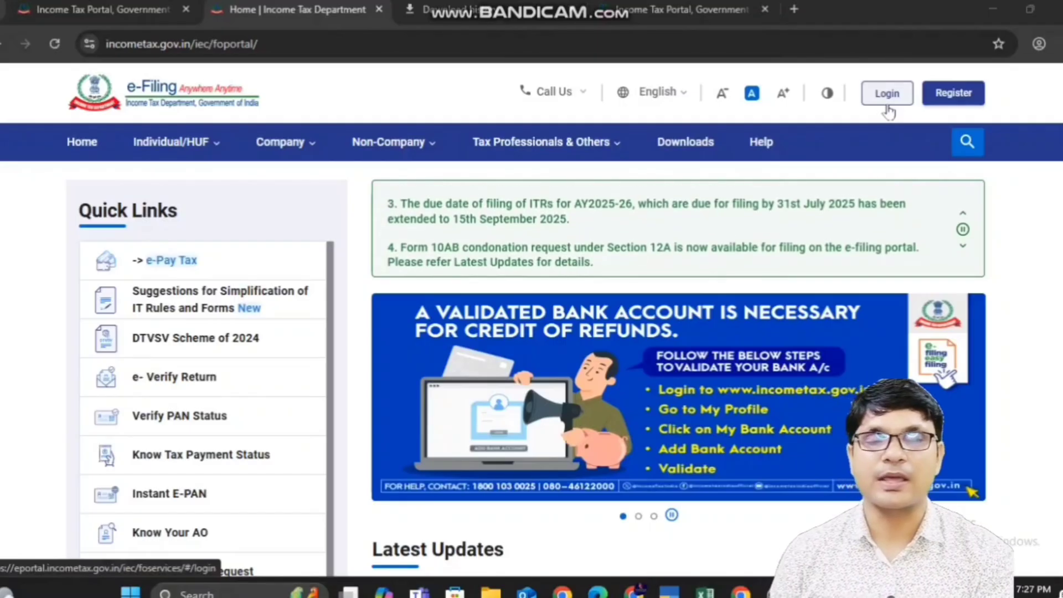
Step: Open the e-Filing portal's login page and make the User ID field ready for entry
click(887, 106)
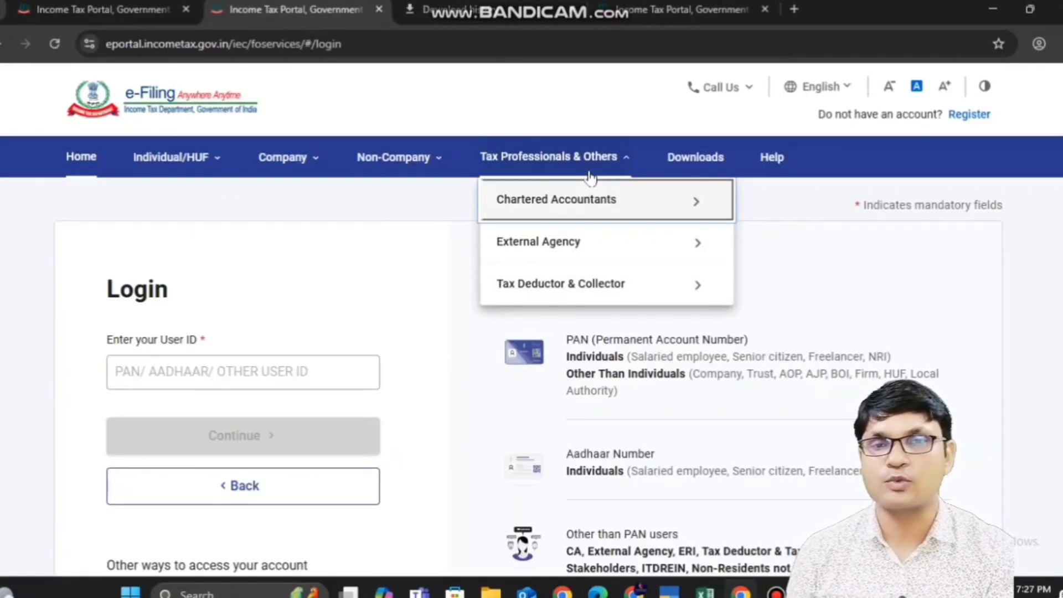
click(157, 365)
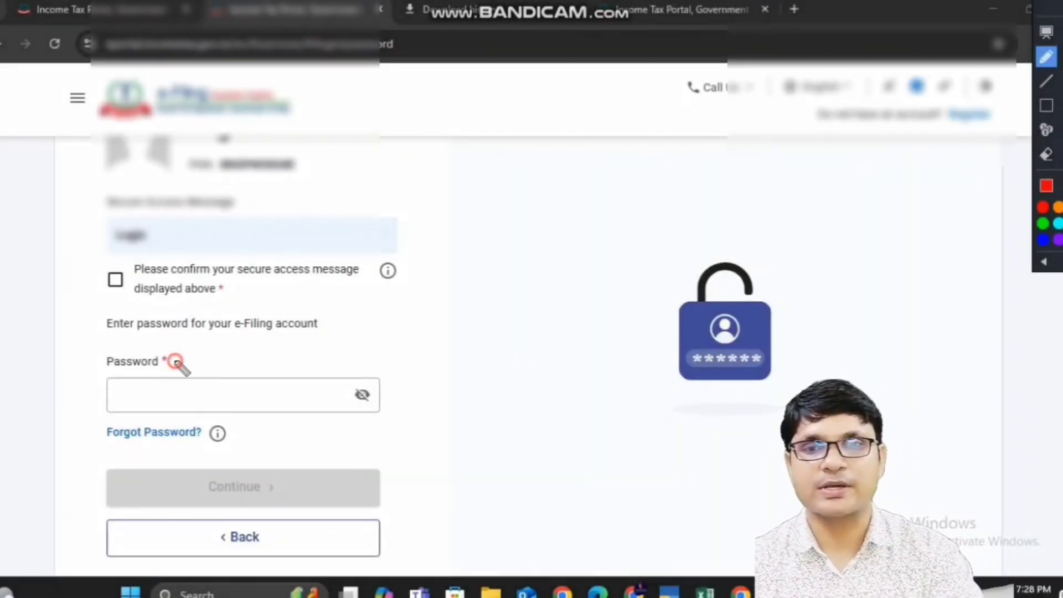
Step: Mark the Password field and the secure access message confirmation with red pen strokes
drag(174, 363, 206, 326)
drag(114, 303, 131, 277)
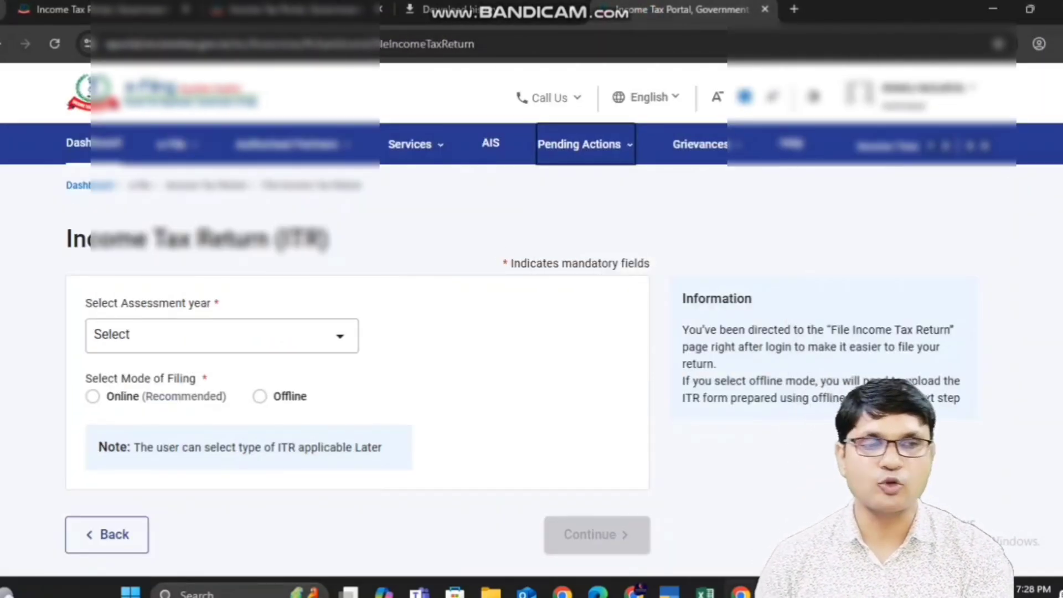
Step: Underline and tick the Online and Offline filing modes with the red annotation pen, and put the pen away
key(ctrl+alt+d)
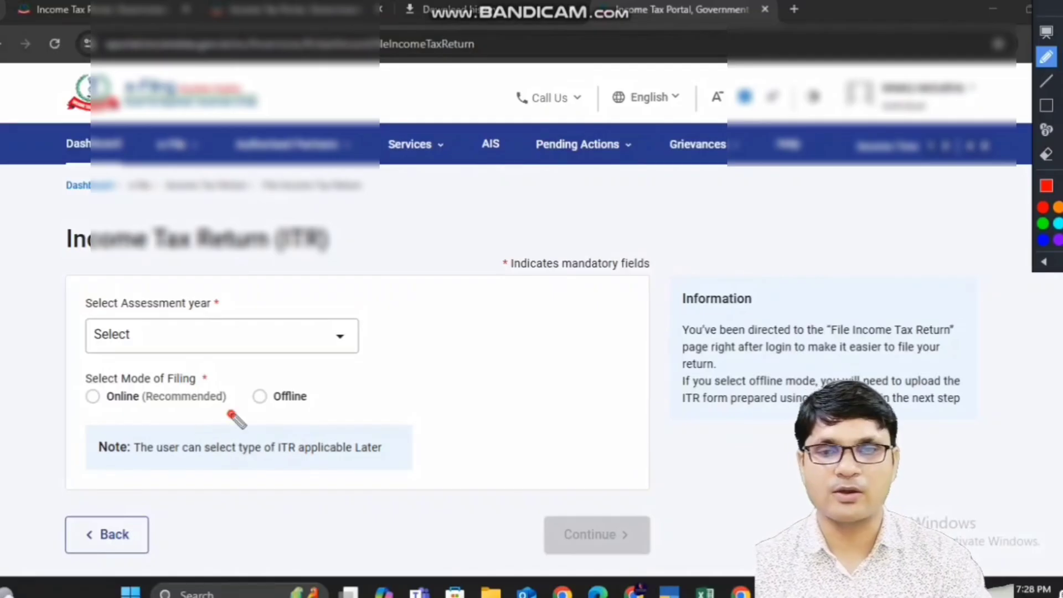
drag(231, 413, 353, 412)
drag(87, 418, 163, 415)
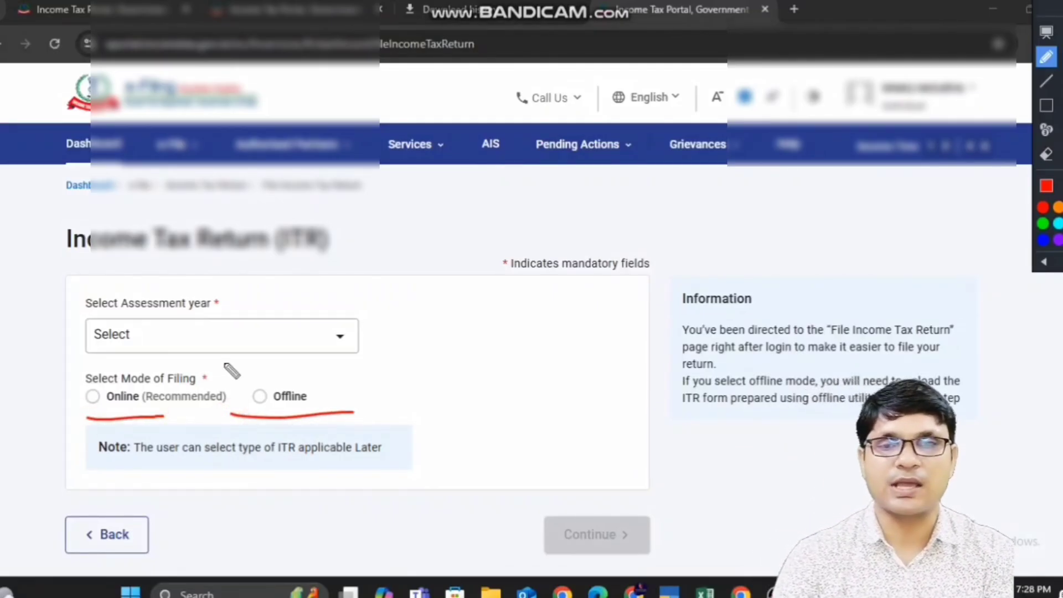
drag(224, 377, 251, 368)
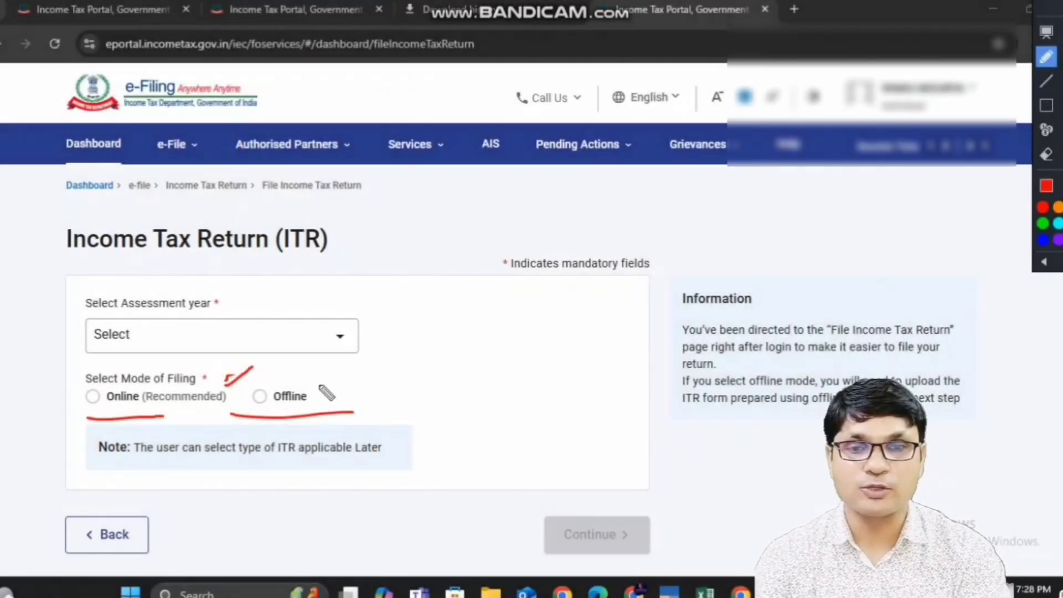
drag(320, 386, 341, 385)
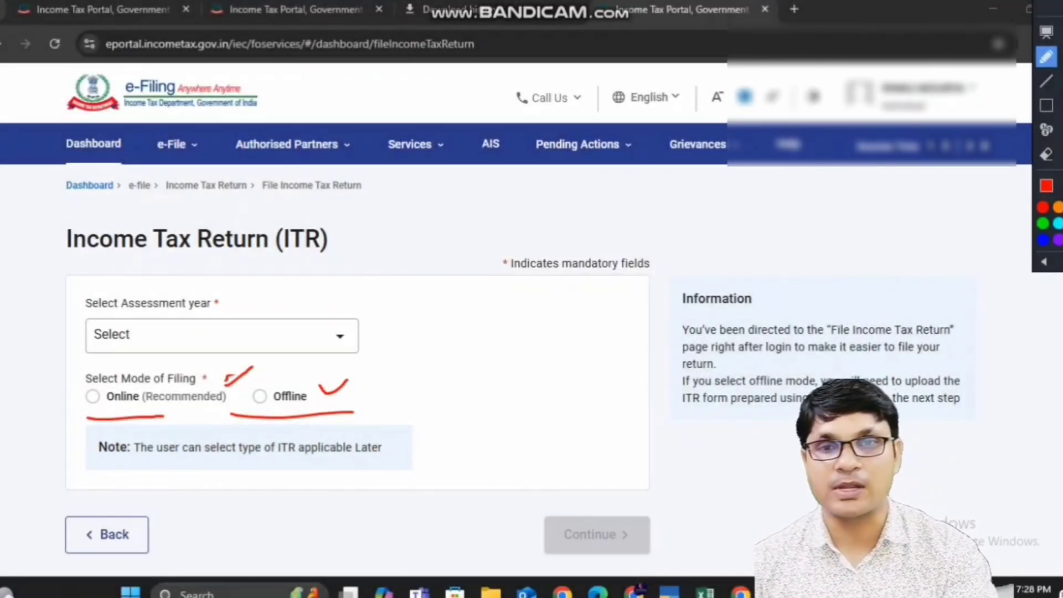
click(1046, 56)
Step: Set the assessment year to 2025-26 (Current A.Y.) and the filing type to 139(1) - Original Return
click(276, 336)
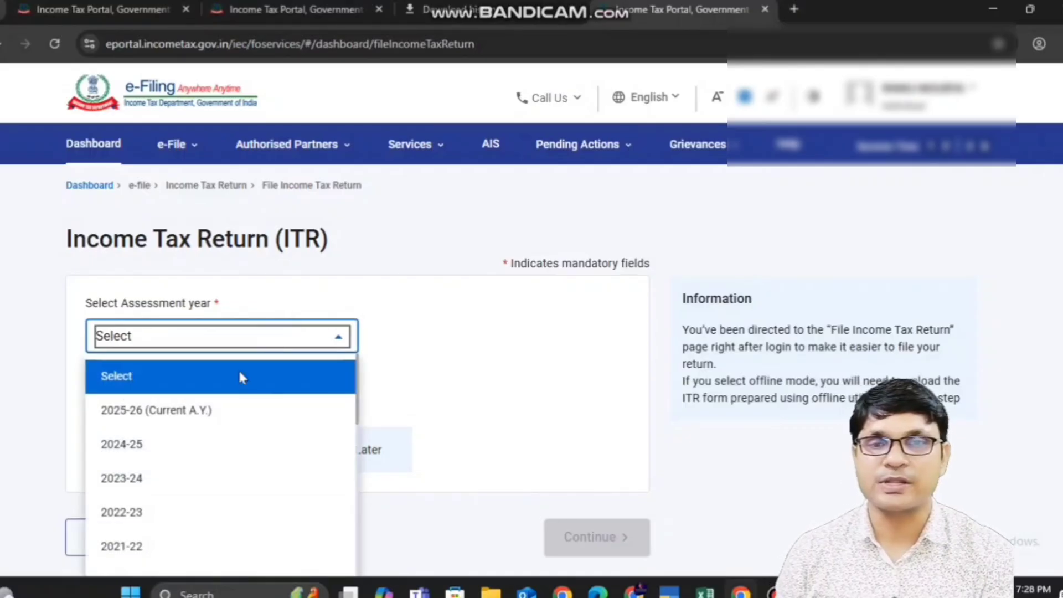
click(209, 410)
click(195, 413)
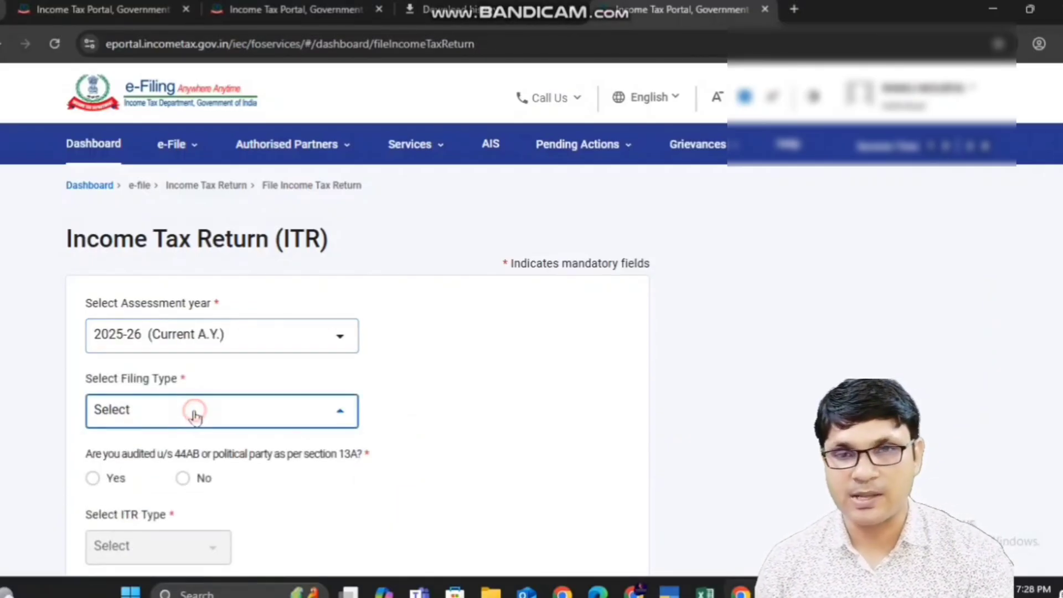
click(173, 486)
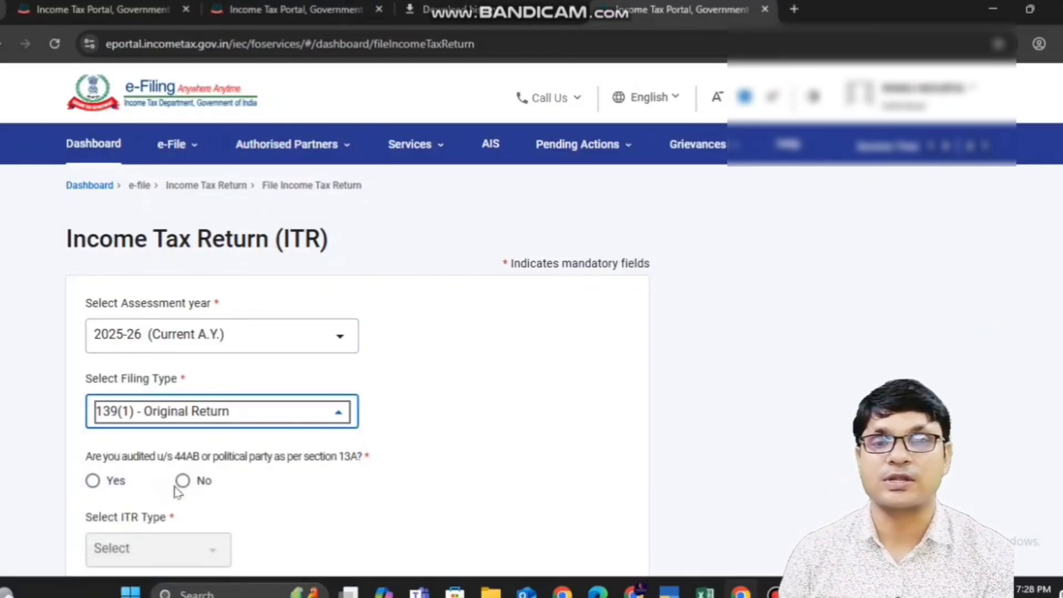
Step: Answer No to the 44AB audit question, choose ITR-1 as the ITR type and continue to the return upload page
scroll(413, 467, down, 4)
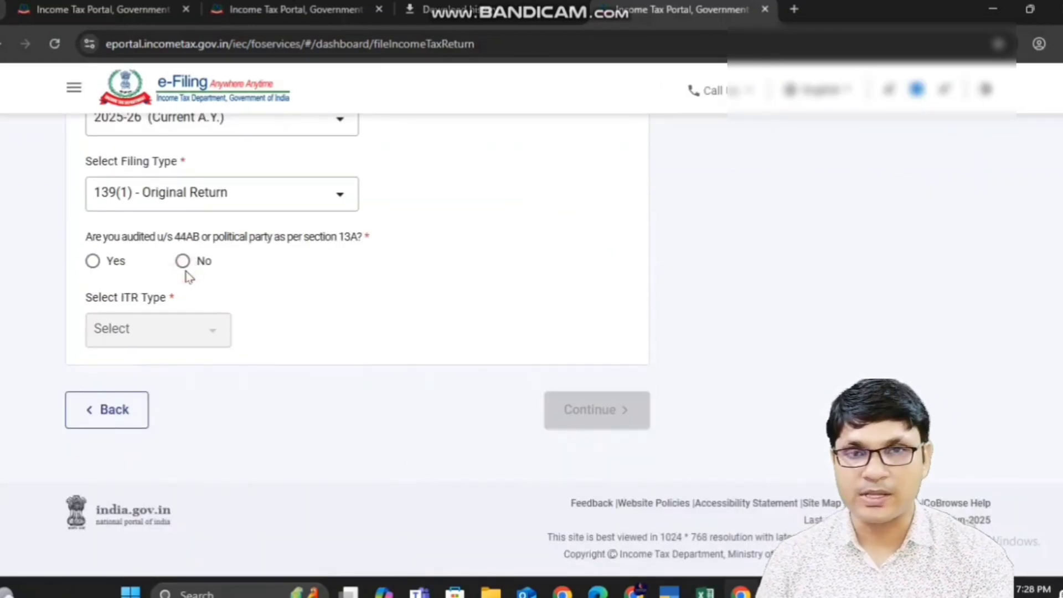
click(183, 261)
click(177, 330)
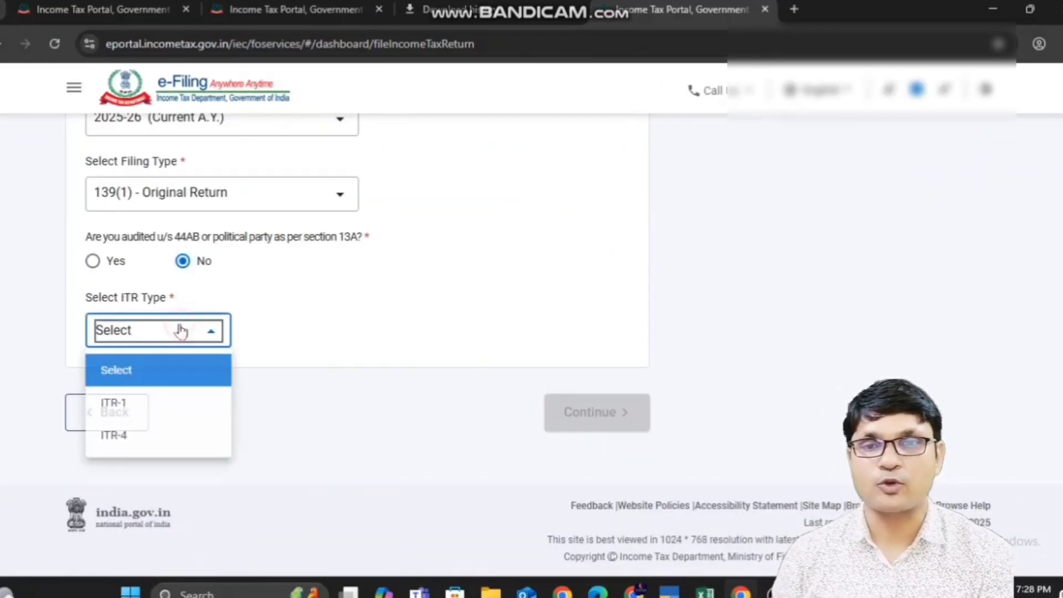
click(141, 404)
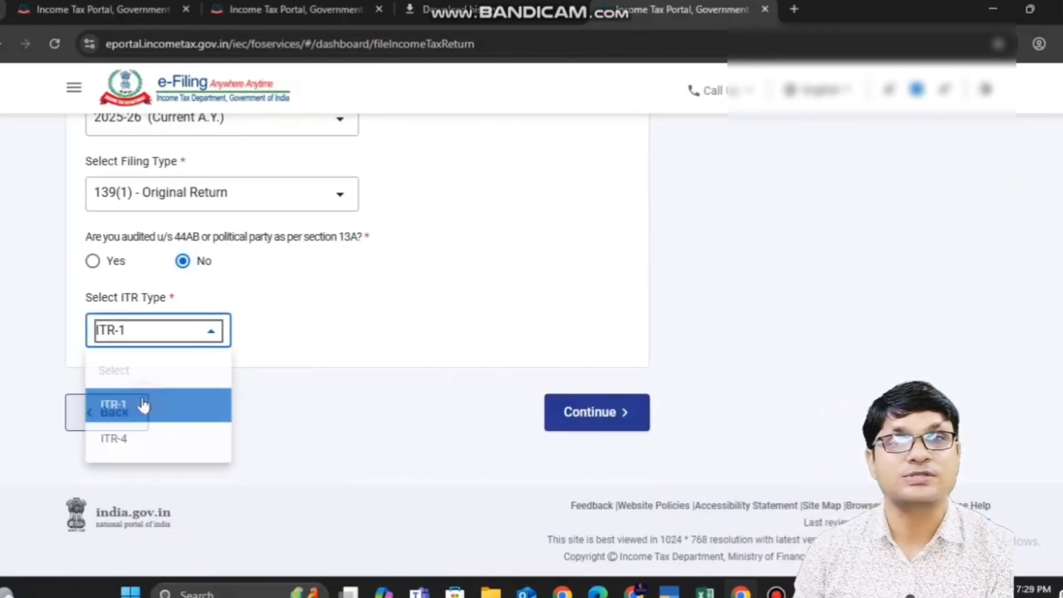
click(565, 410)
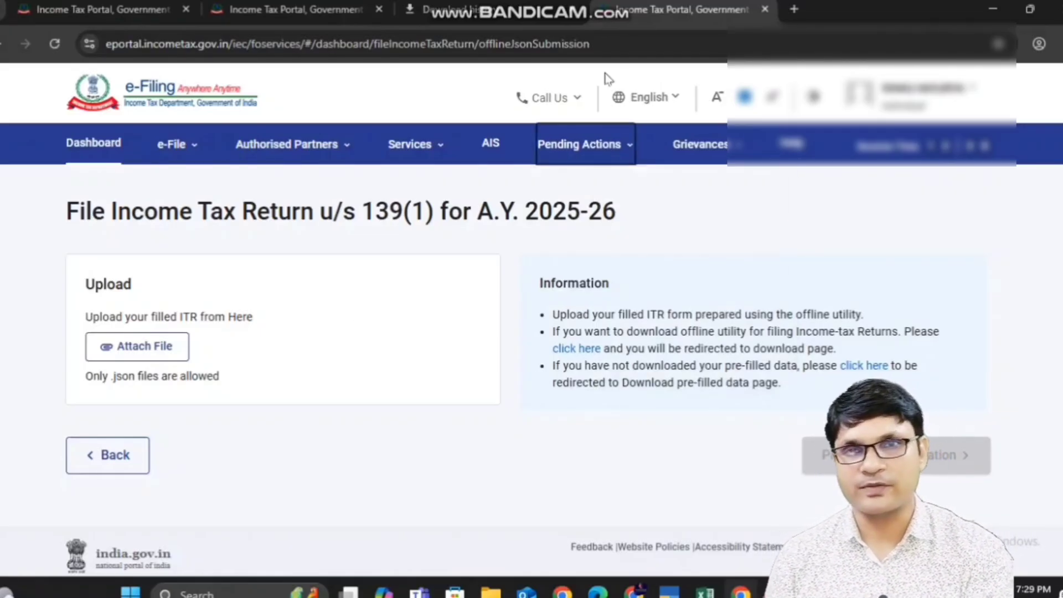
Step: Go to the portal's Downloads page for income tax returns and examine the ITR 1 utility entries for 2025-26
click(305, 12)
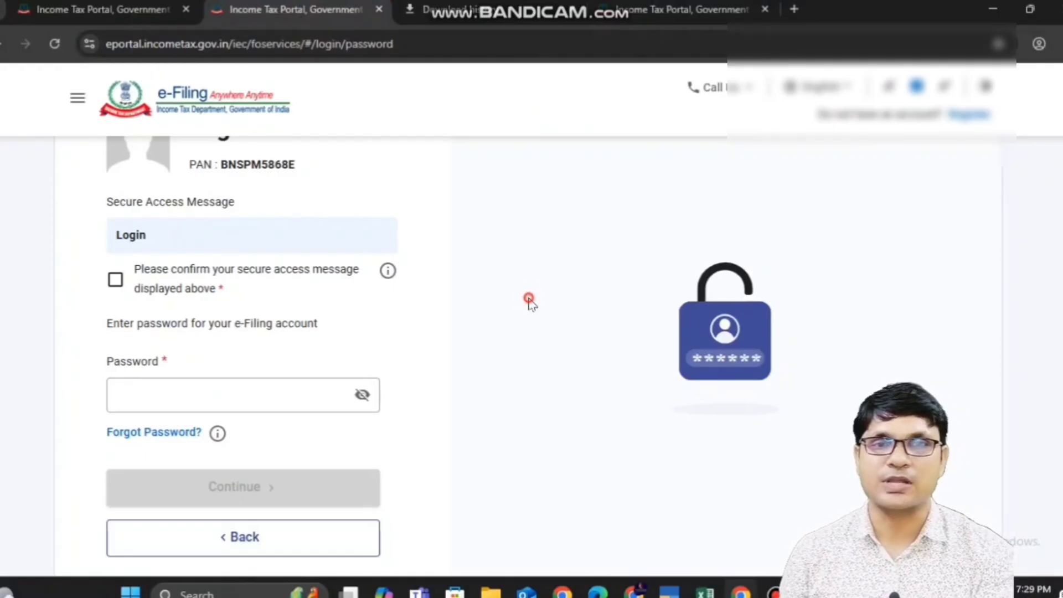
scroll(530, 304, up, 3)
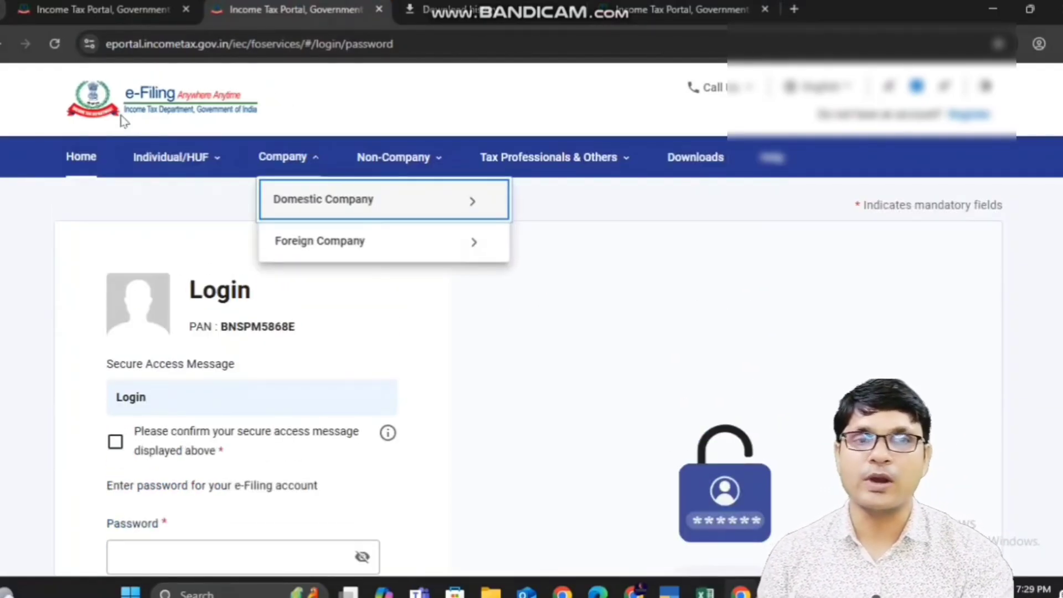
click(701, 159)
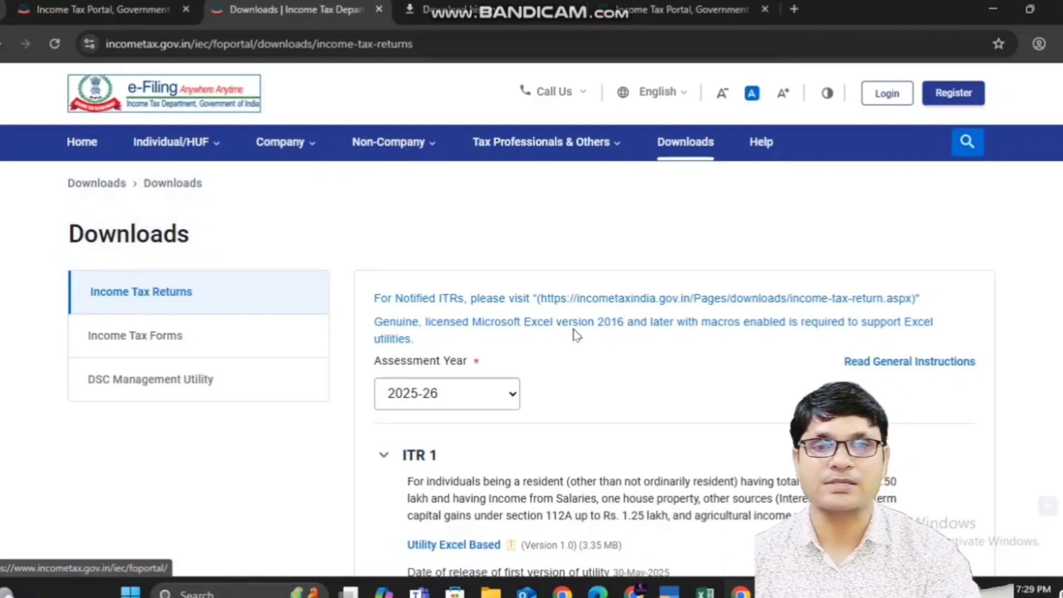
scroll(555, 402, down, 1)
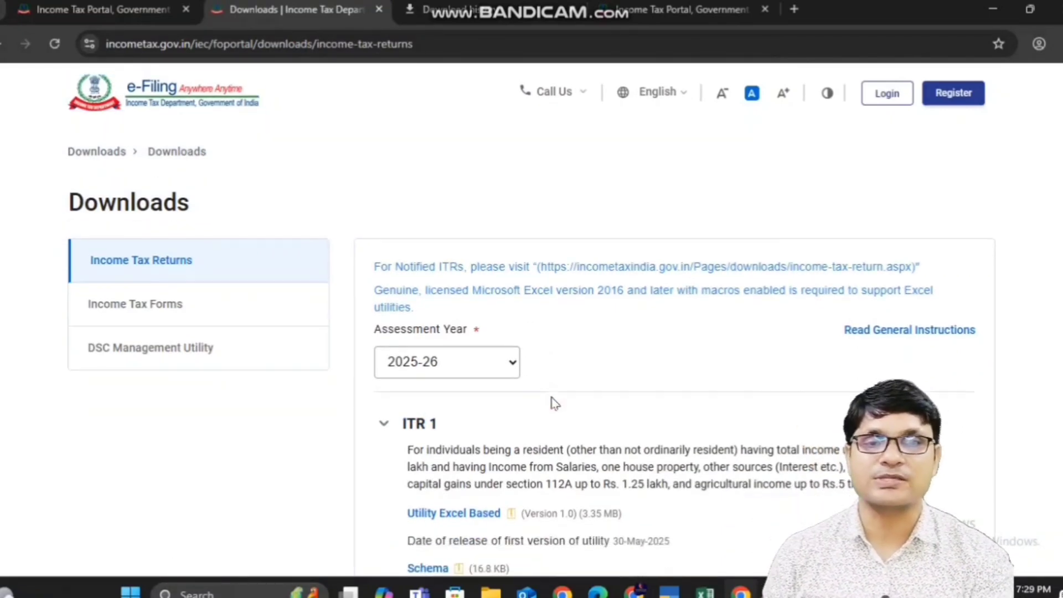
scroll(551, 403, down, 2)
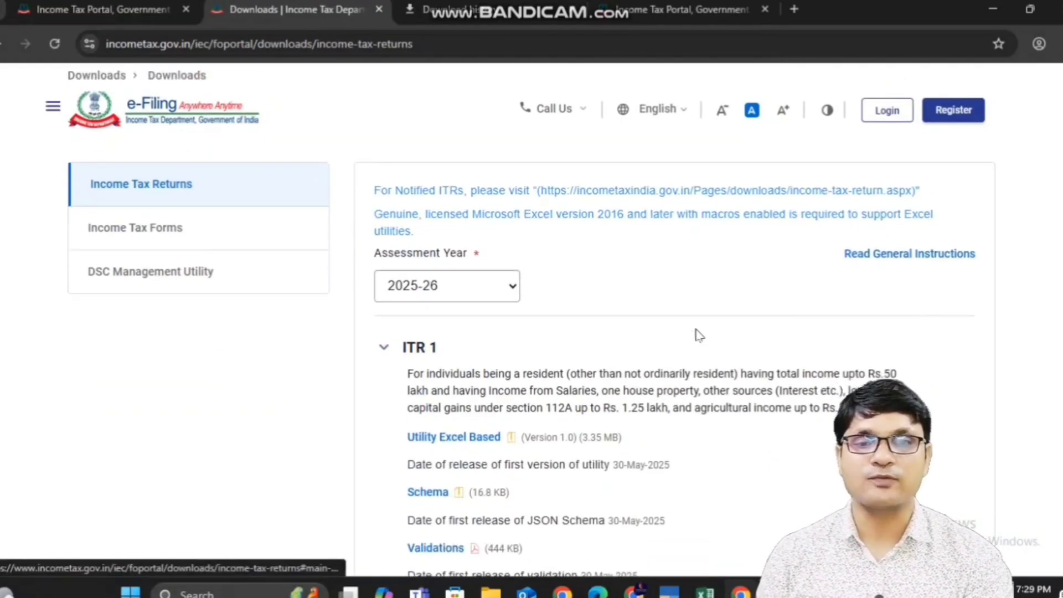
scroll(698, 334, down, 5)
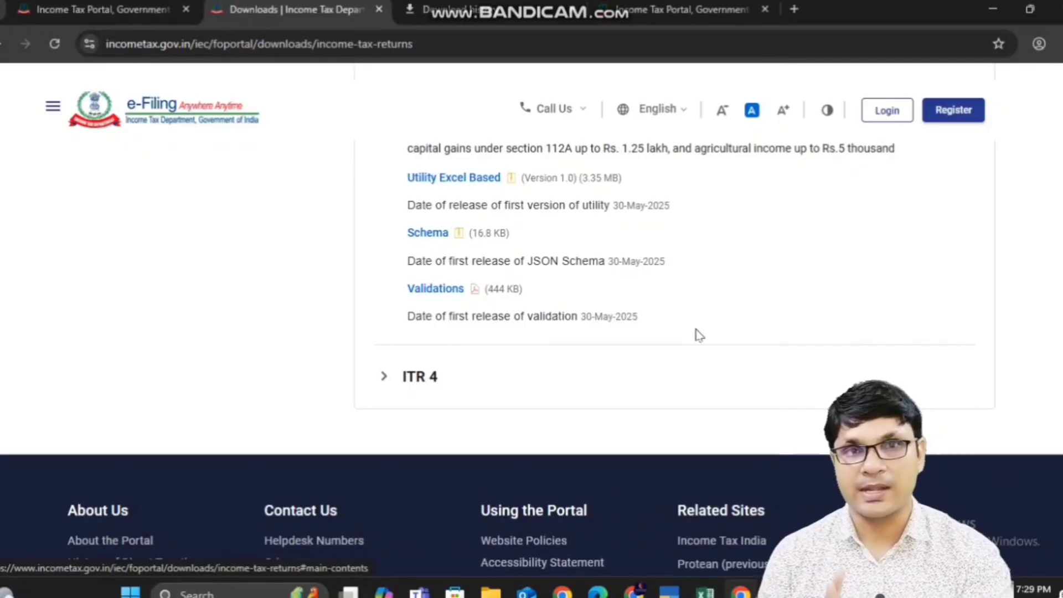
scroll(698, 335, up, 1)
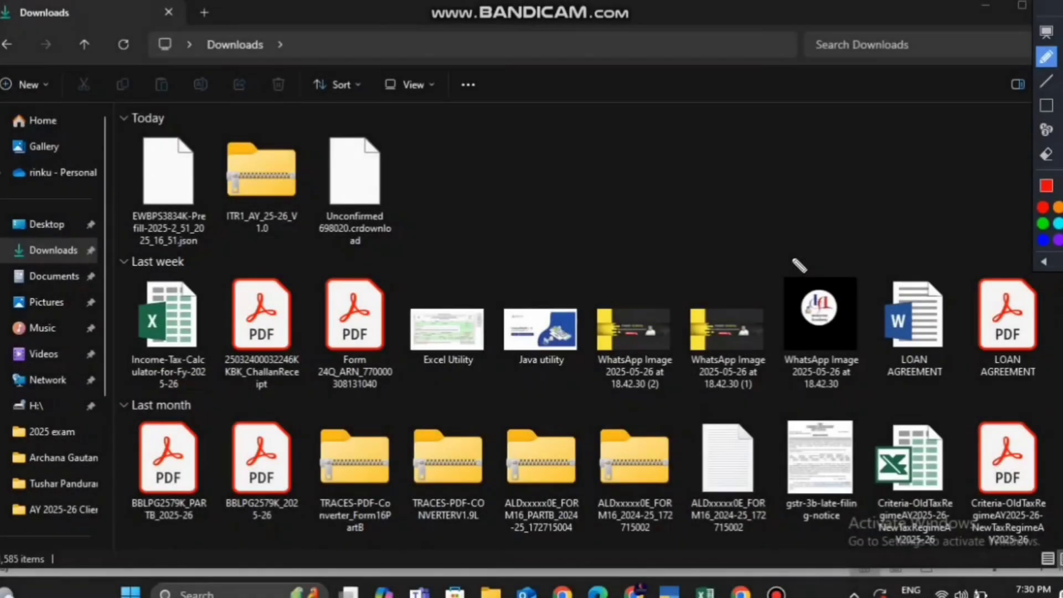
Step: In the Downloads folder, open the ITR1_AY_25-26_V1.0 archive and launch the Excel utility inside it
drag(228, 233, 274, 235)
click(290, 195)
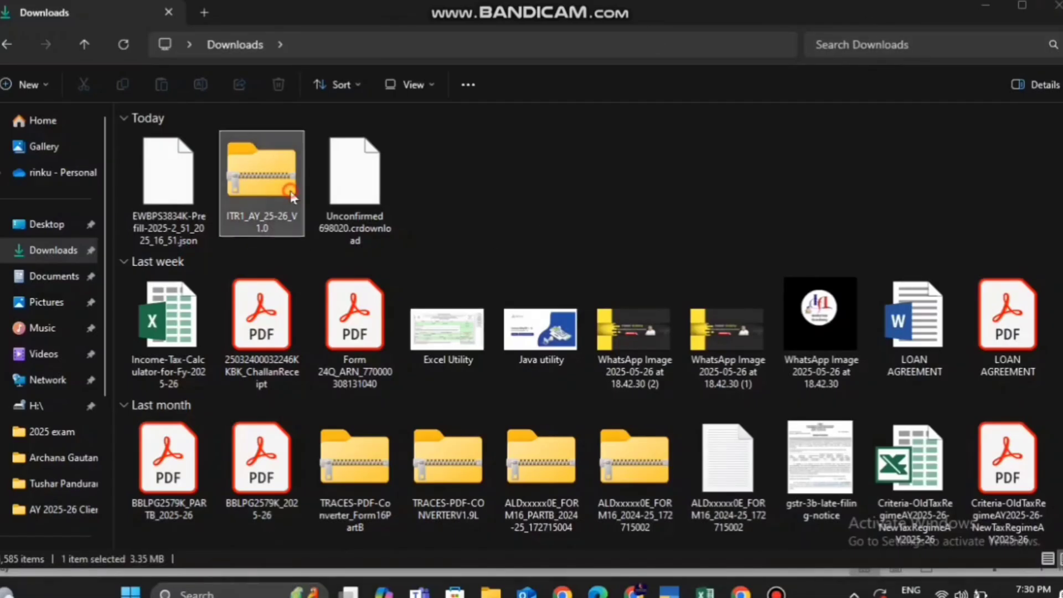
right_click(292, 195)
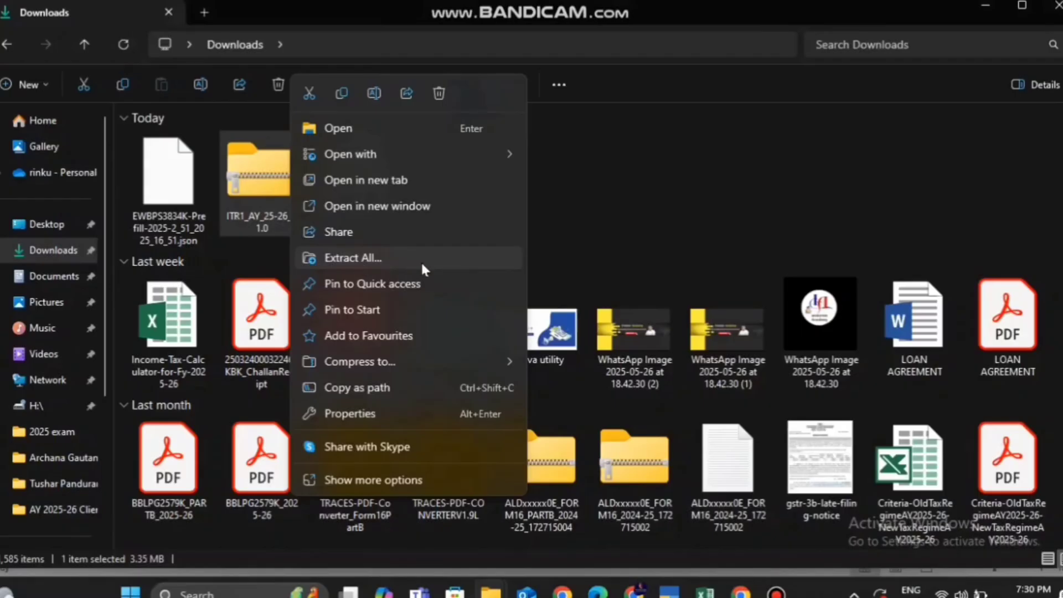
click(631, 197)
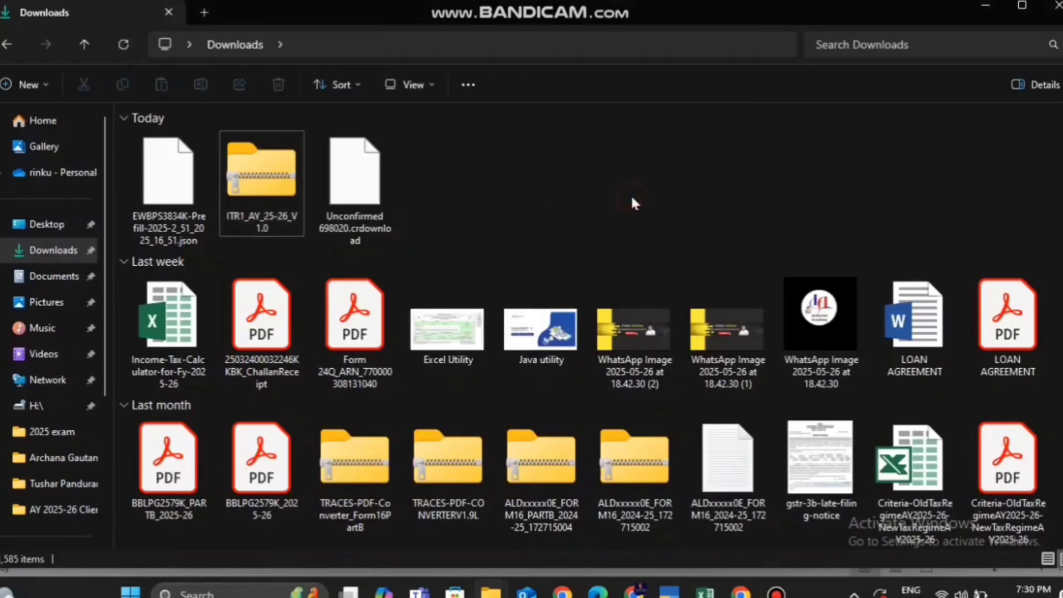
double_click(287, 195)
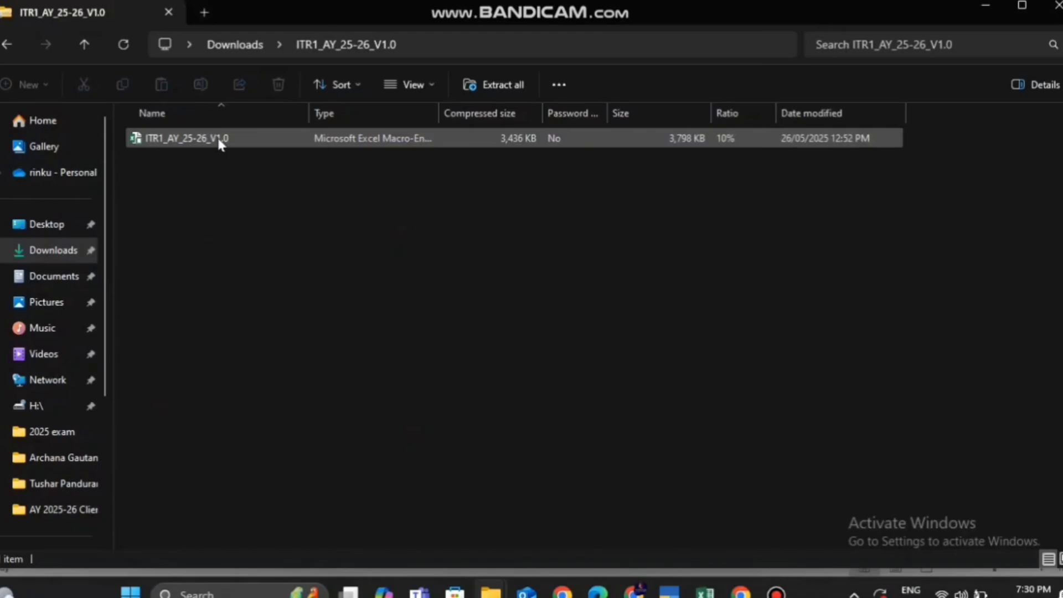
double_click(220, 141)
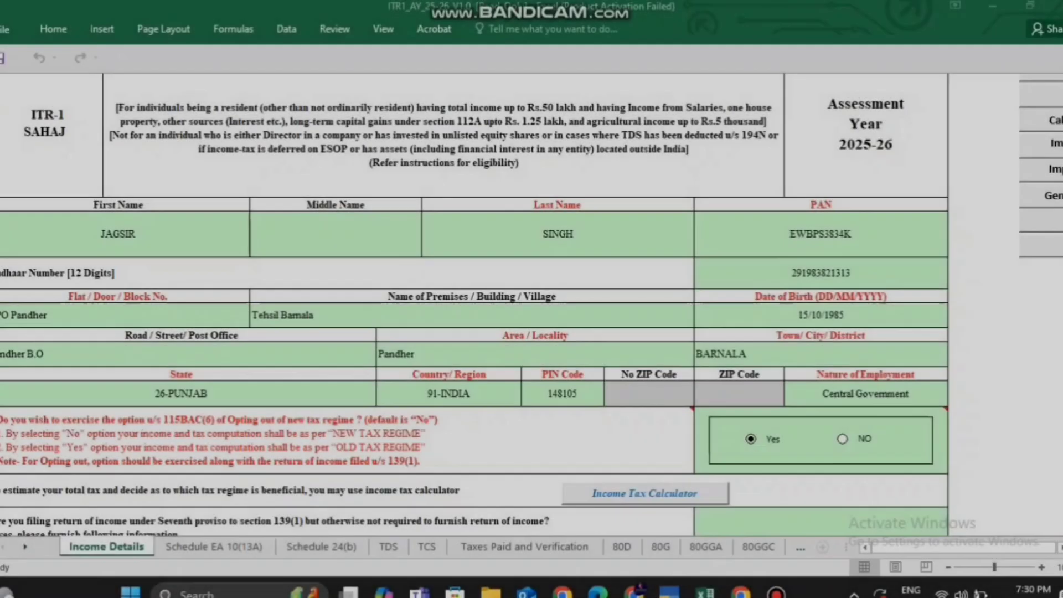
Step: Mark the ITR-1 form title, assessment year and personal details with red pen strokes, and underline the Import Prefill command
drag(837, 173, 921, 165)
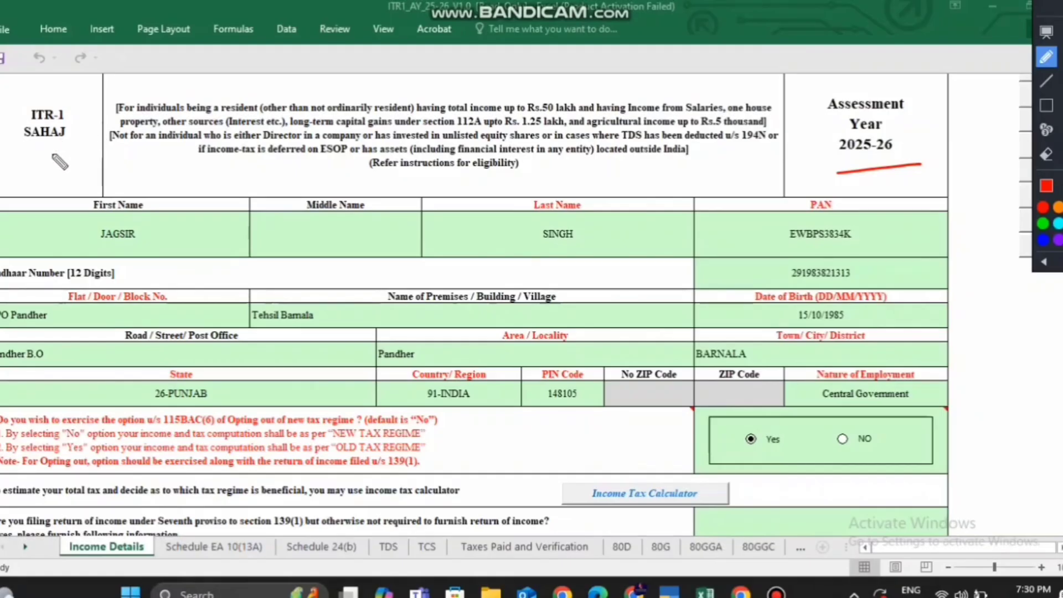
drag(54, 156, 104, 140)
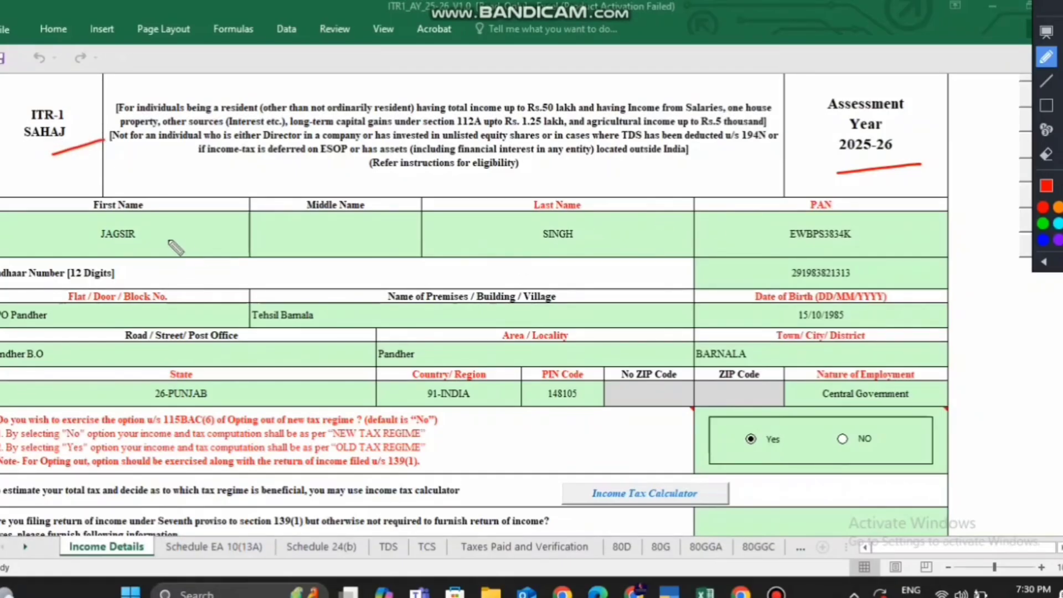
drag(570, 242, 633, 226)
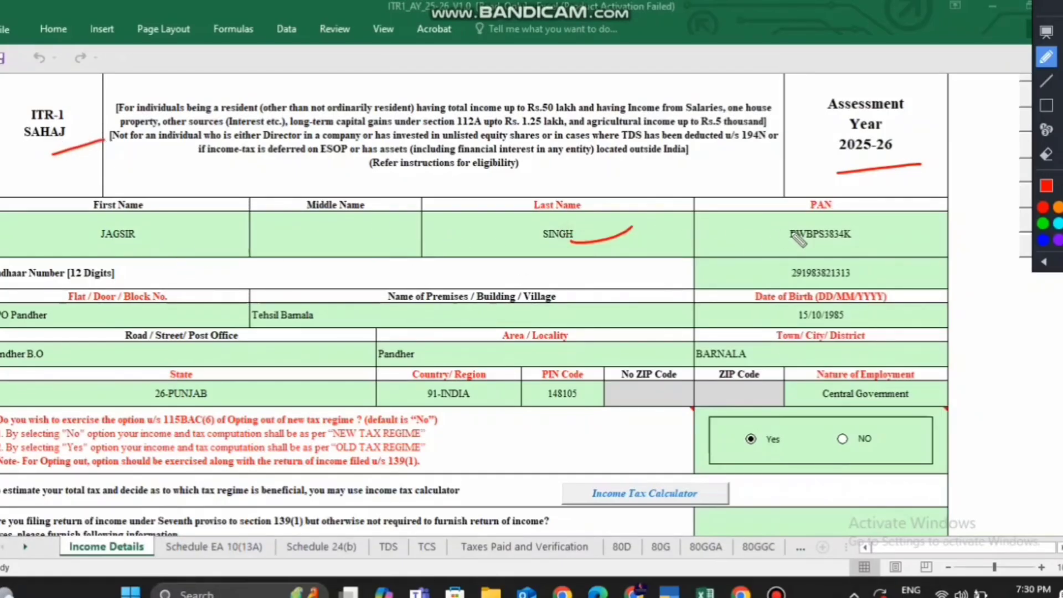
drag(803, 251, 890, 243)
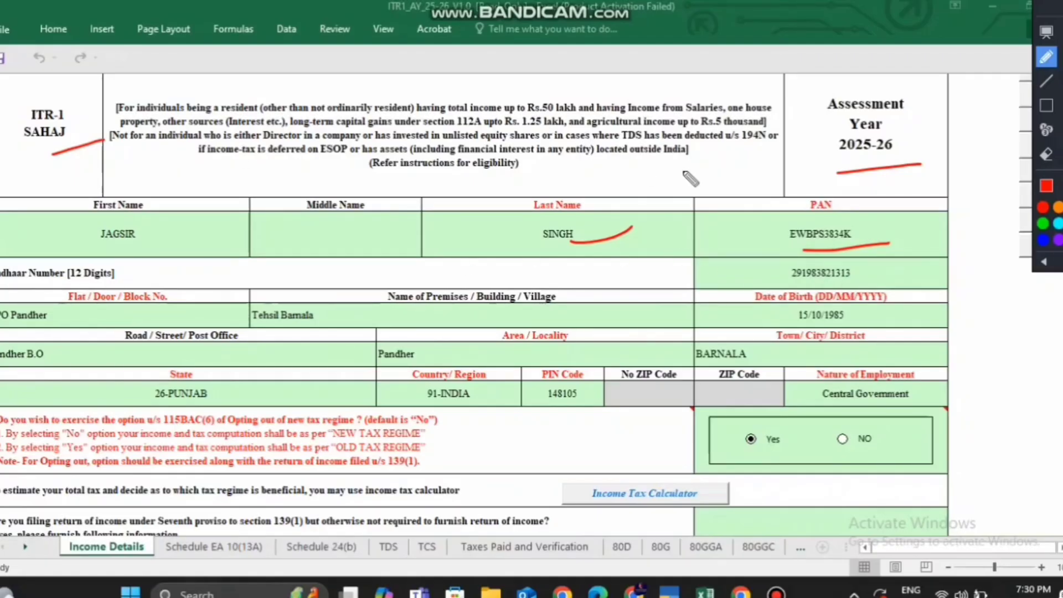
mouse_move(943, 200)
mouse_down()
mouse_move(996, 369)
mouse_move(841, 507)
mouse_up()
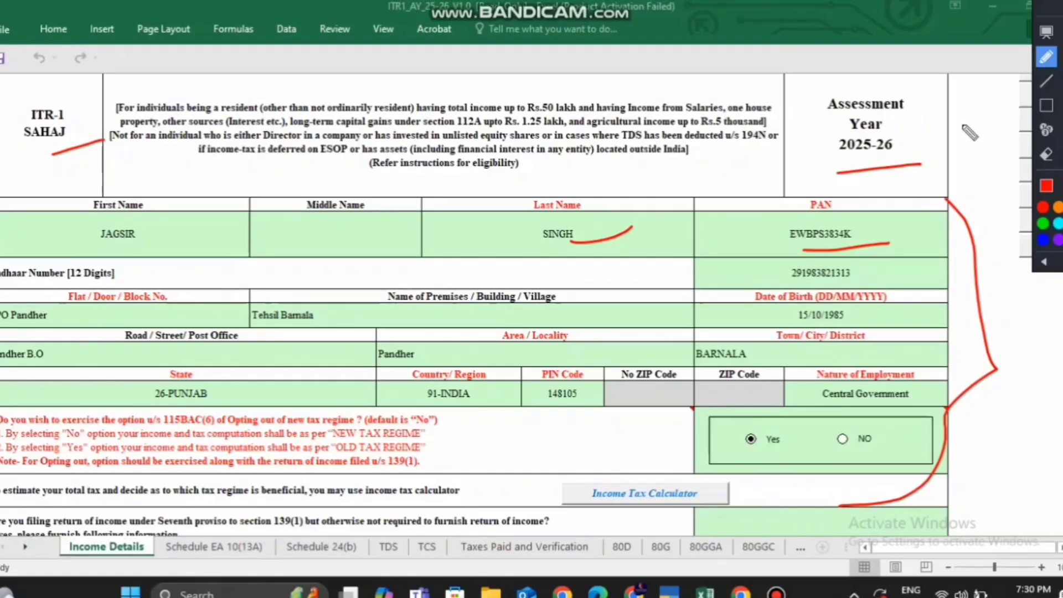
key(ctrl+alt+d)
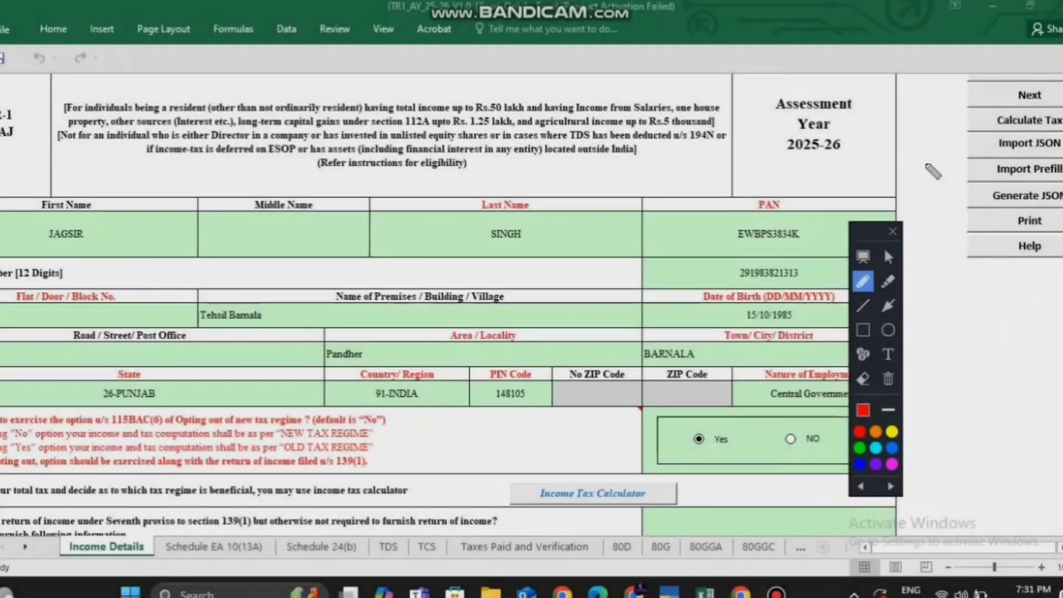
drag(989, 181, 1062, 178)
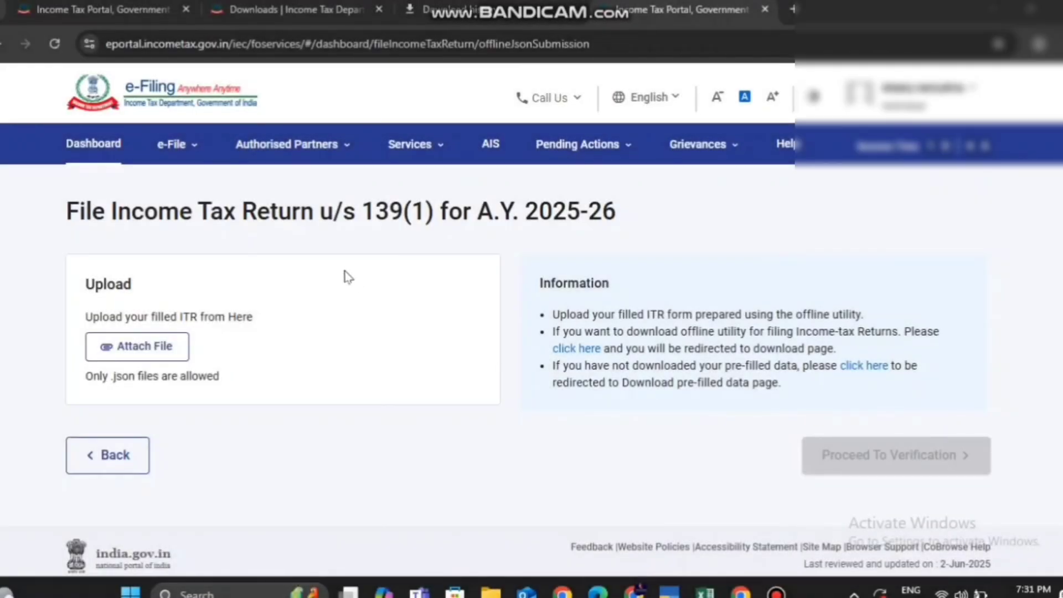
Step: Find the pre-filled data download among the portal's e-filing services for income tax returns
click(171, 144)
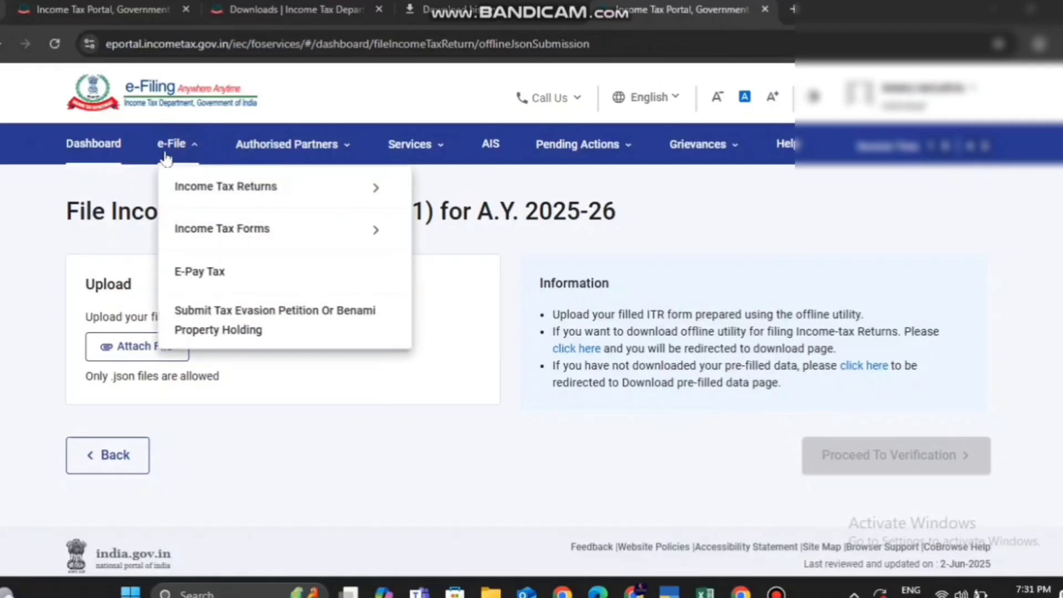
mouse_move(183, 189)
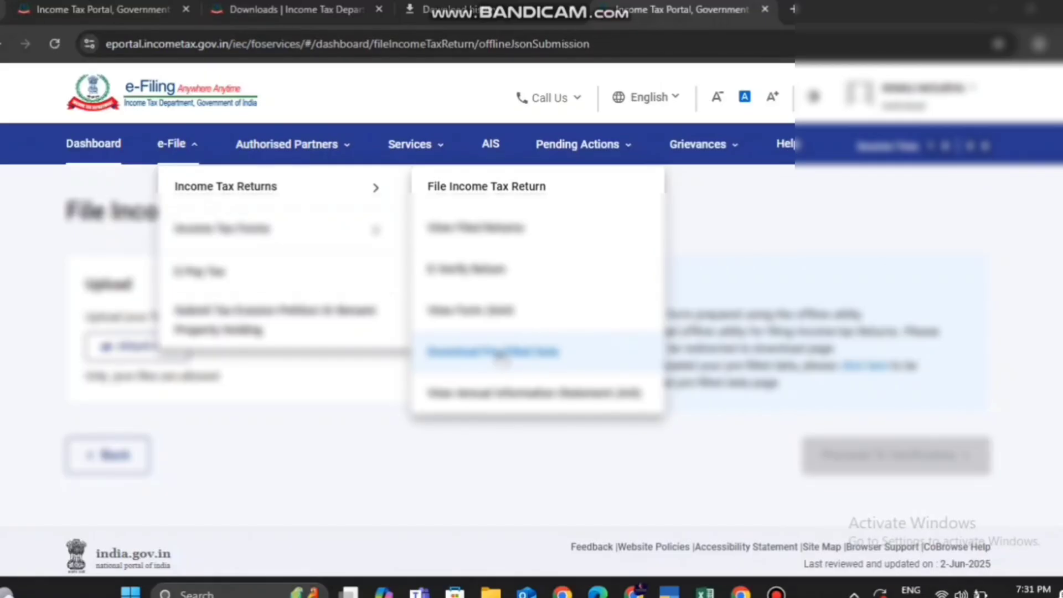
Step: Switch to the ITR-1 Excel utility, start the prefill import as far as the JSON file selection and cancel it
click(704, 592)
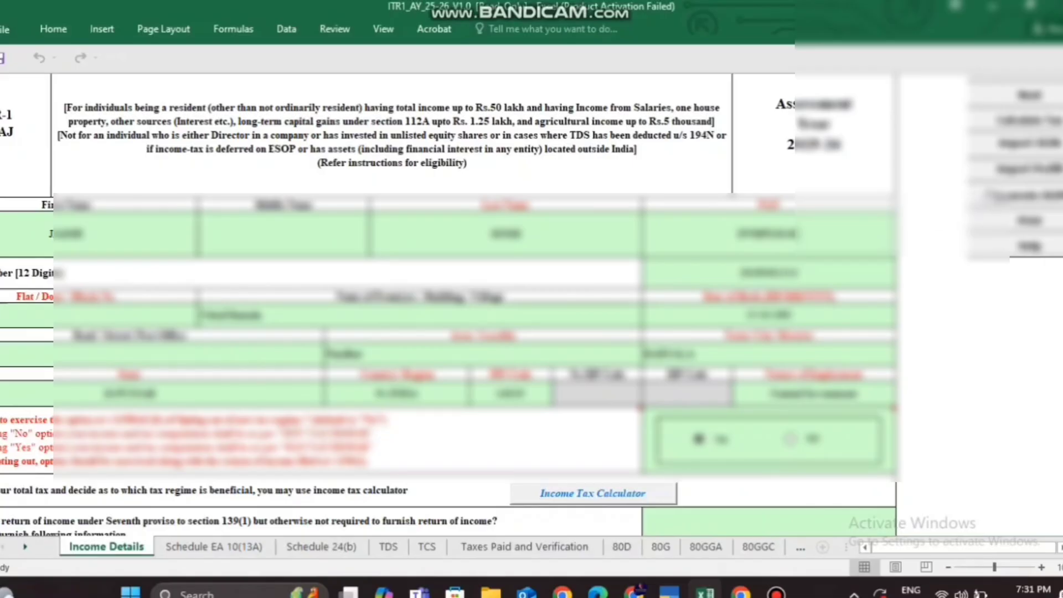
click(1005, 173)
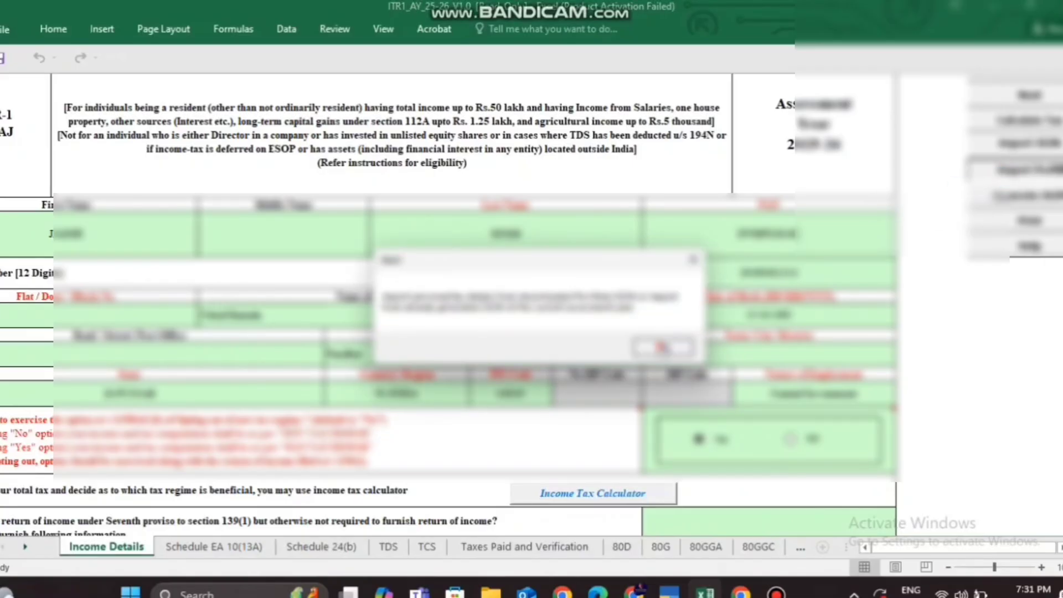
click(661, 345)
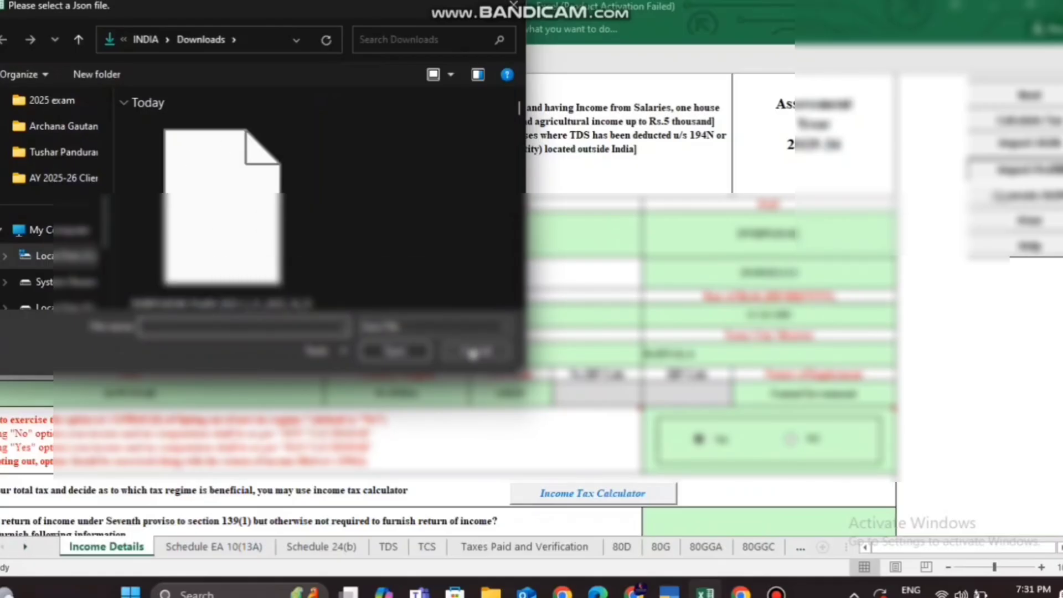
click(498, 351)
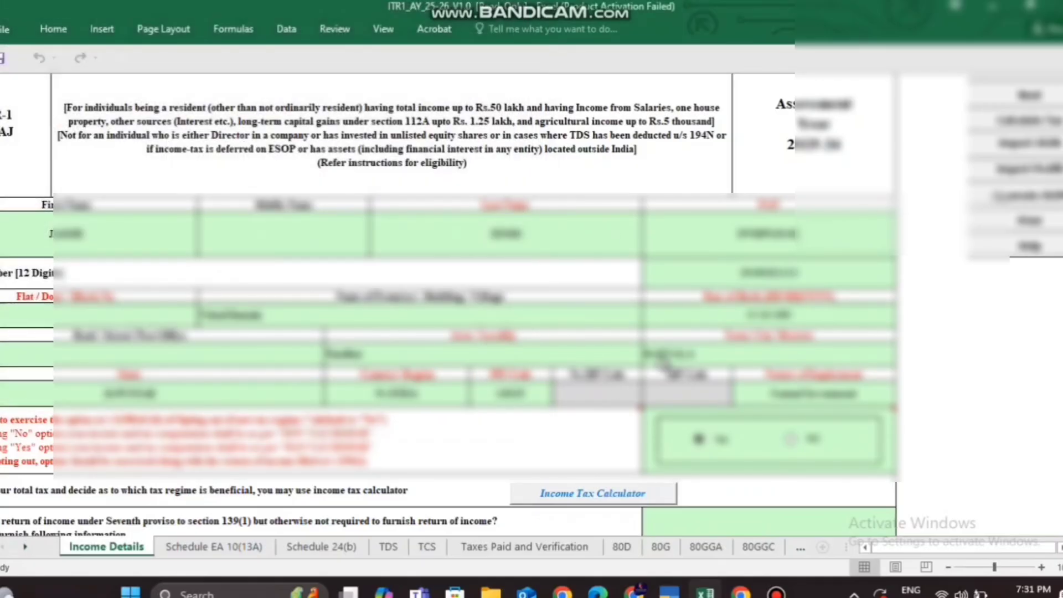
Step: Tick the section 115BAC(6) new tax regime opt-out question with the red pen and mark its NO and Yes options
click(864, 547)
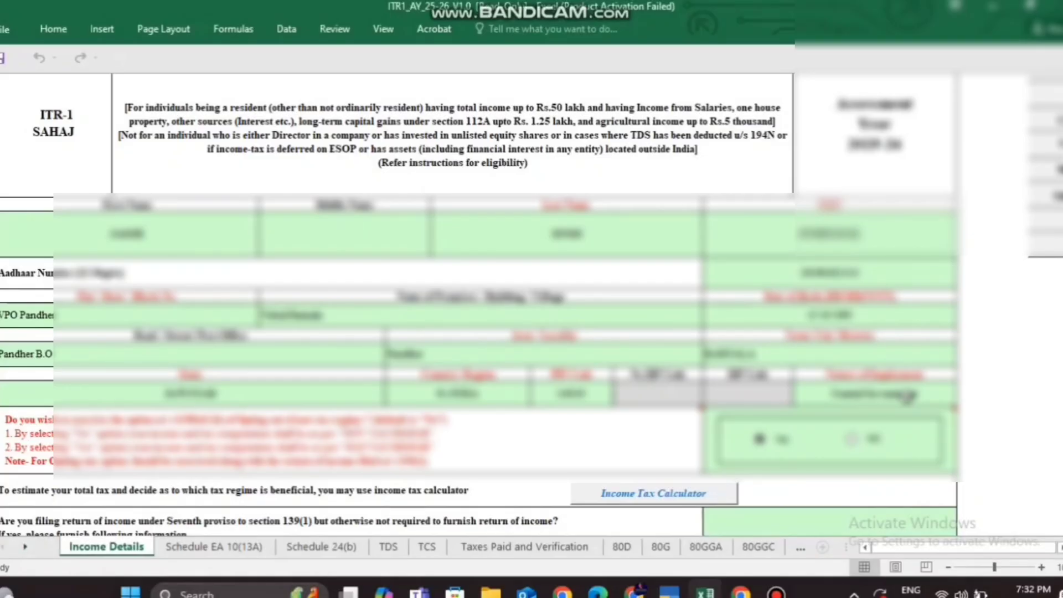
mouse_move(614, 426)
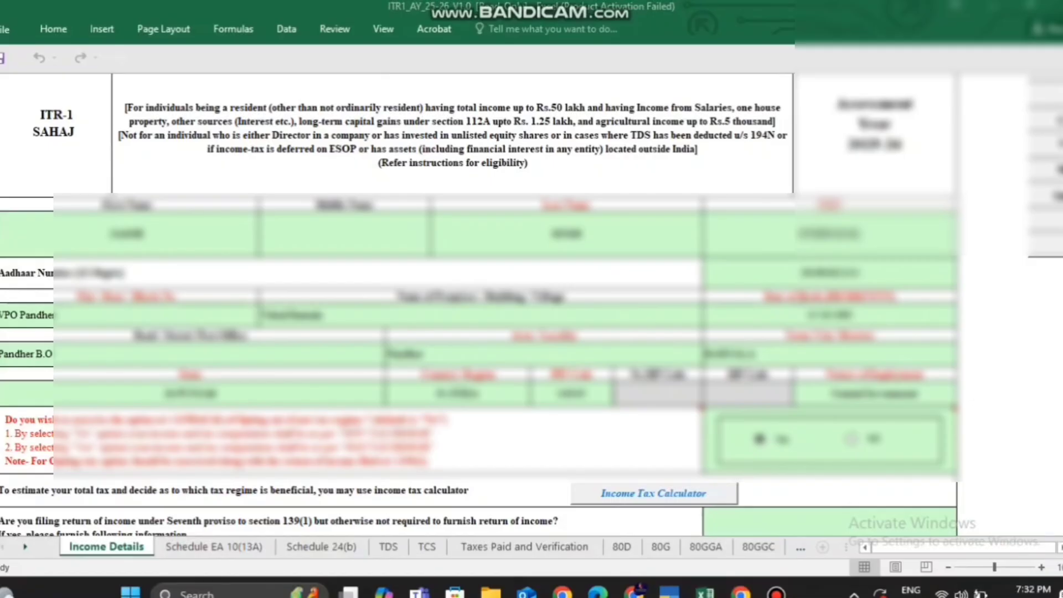
key(ctrl+alt+d)
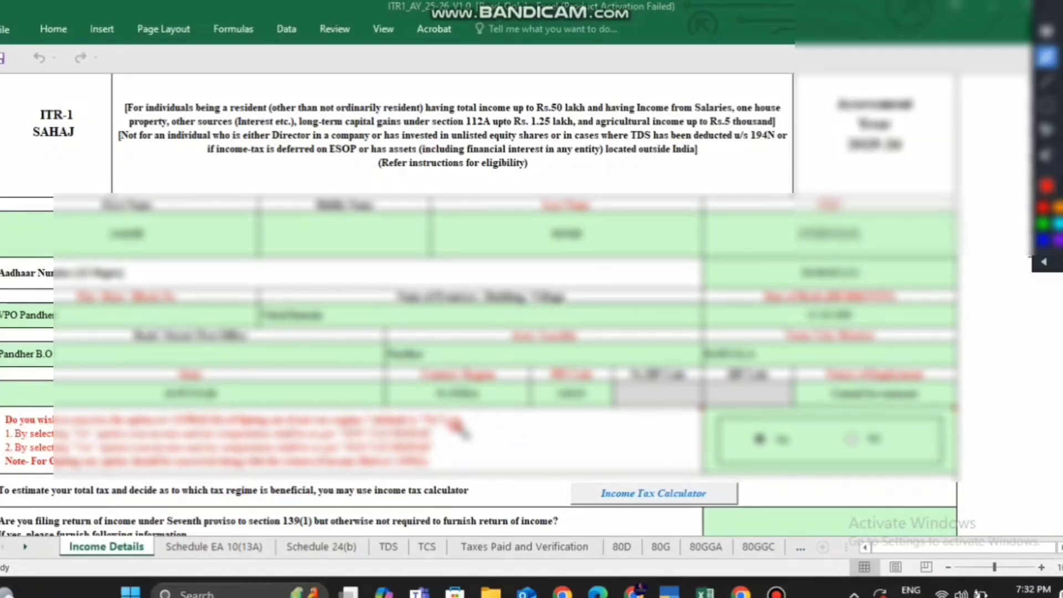
drag(454, 426, 487, 416)
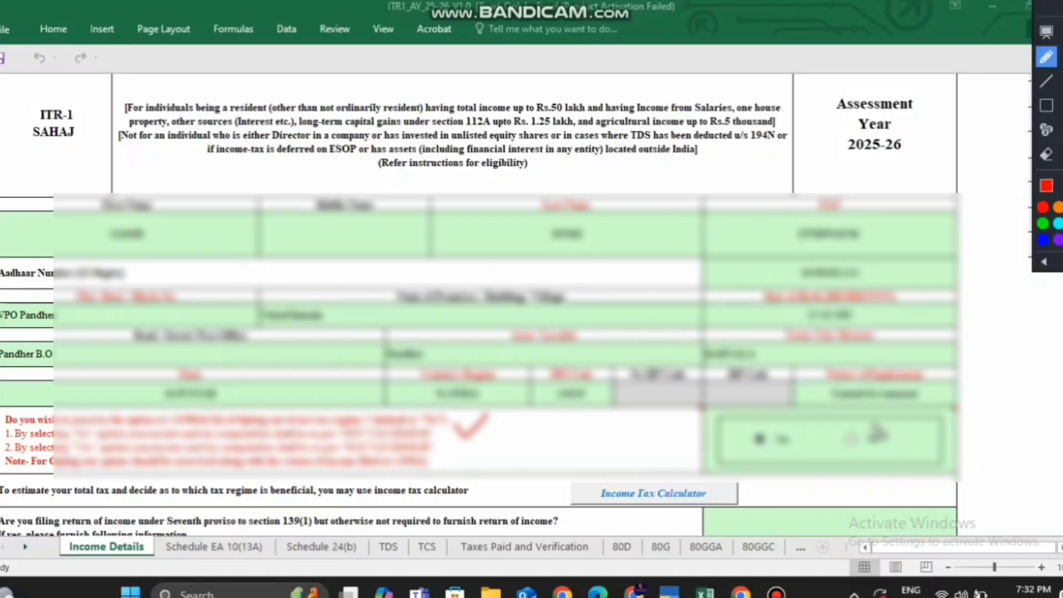
mouse_move(881, 422)
mouse_down()
mouse_move(830, 428)
mouse_move(886, 460)
mouse_move(845, 415)
mouse_up()
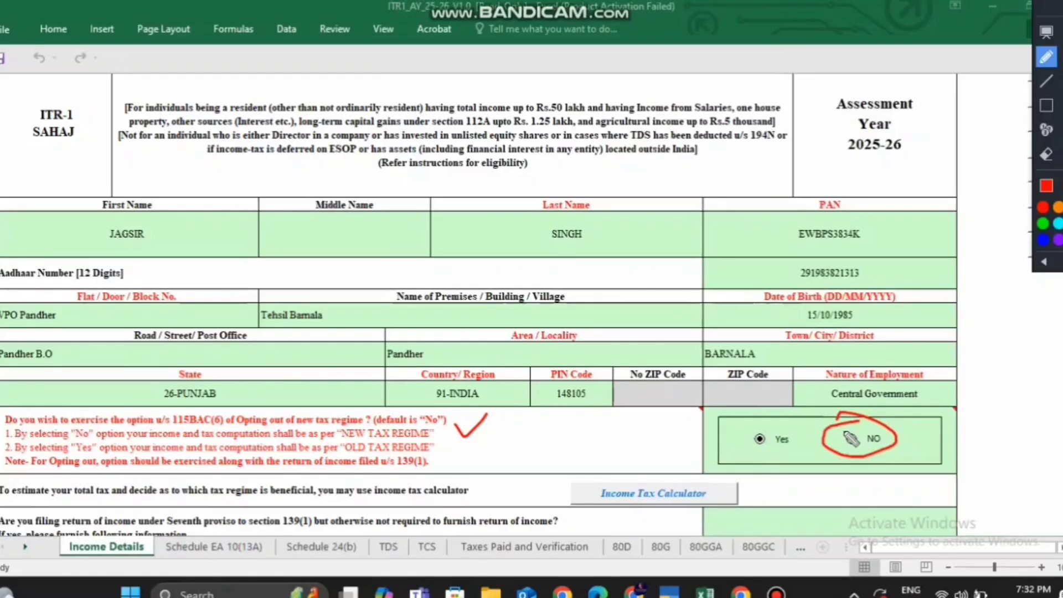
mouse_move(742, 454)
mouse_down()
mouse_move(802, 461)
mouse_move(772, 416)
mouse_move(744, 451)
mouse_up()
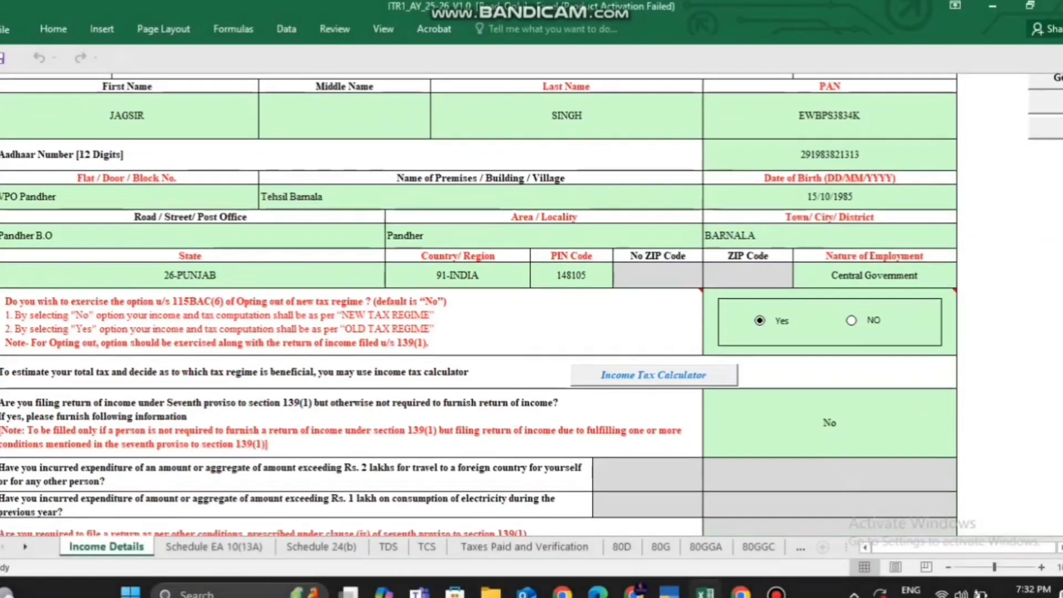
Step: Mark the Seventh proviso question, its No answer and the Mobile Number and filing section headings with red pen strokes
scroll(478, 306, down, 5)
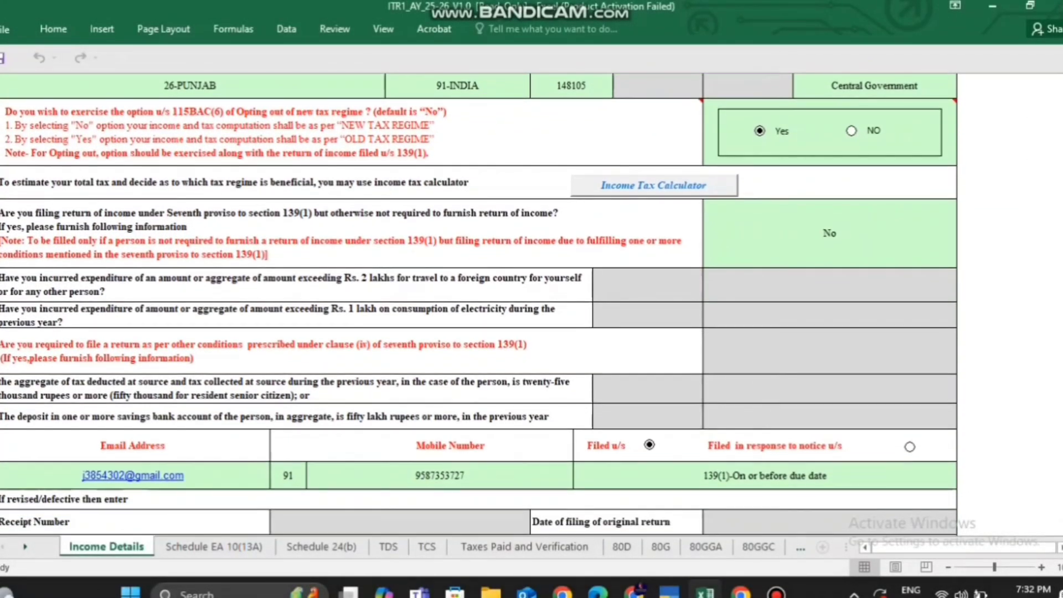
key(ctrl+alt+d)
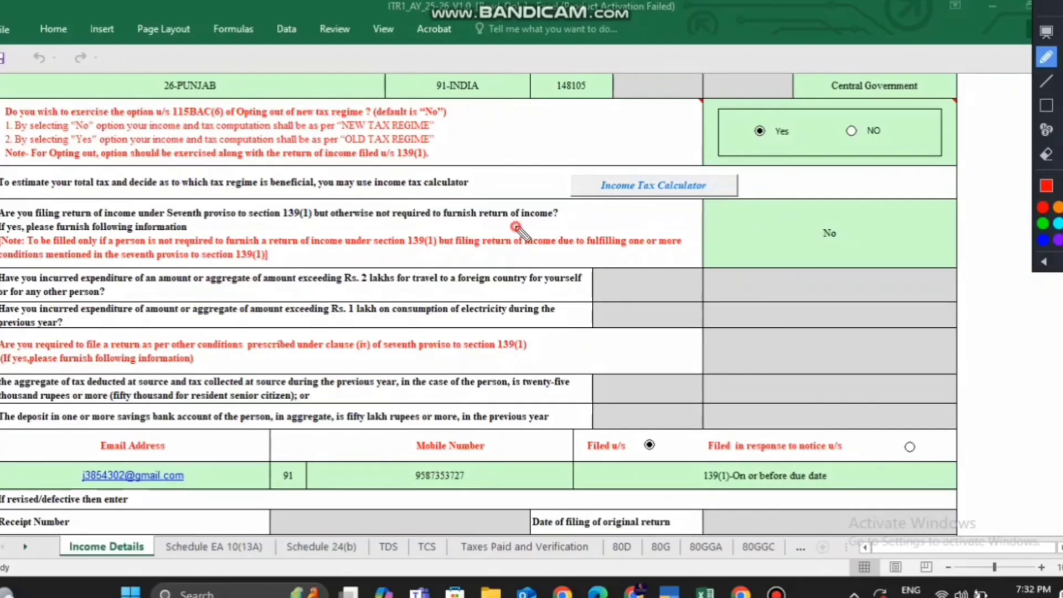
drag(515, 227, 580, 221)
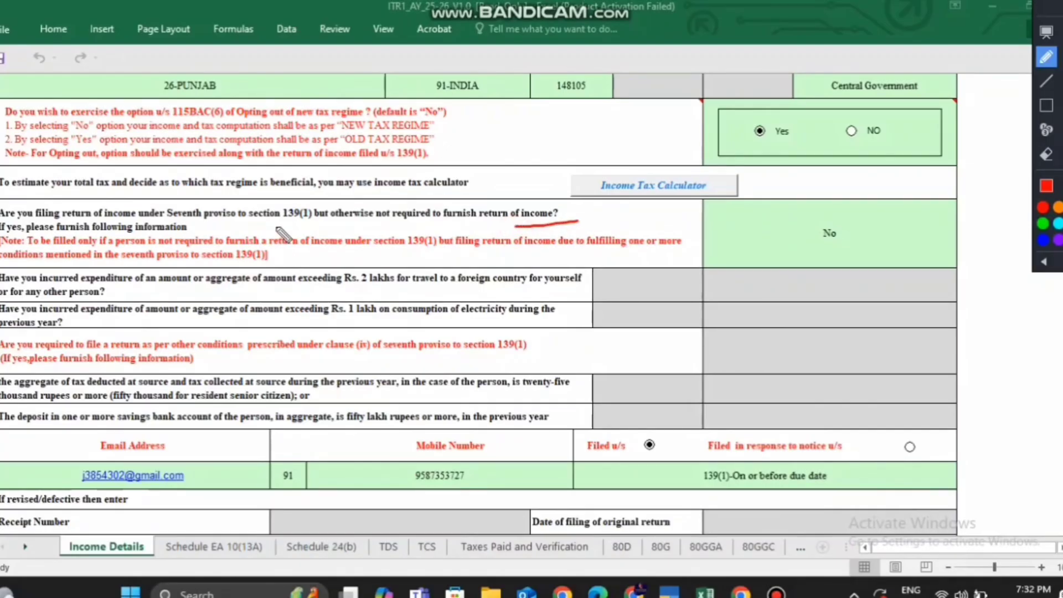
drag(280, 224, 325, 226)
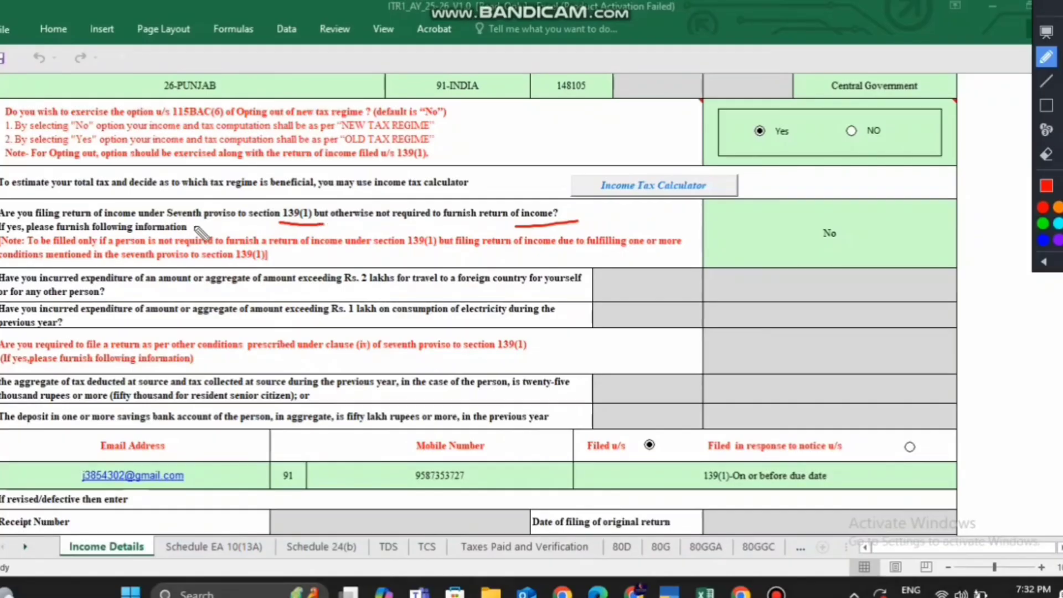
drag(166, 224, 230, 224)
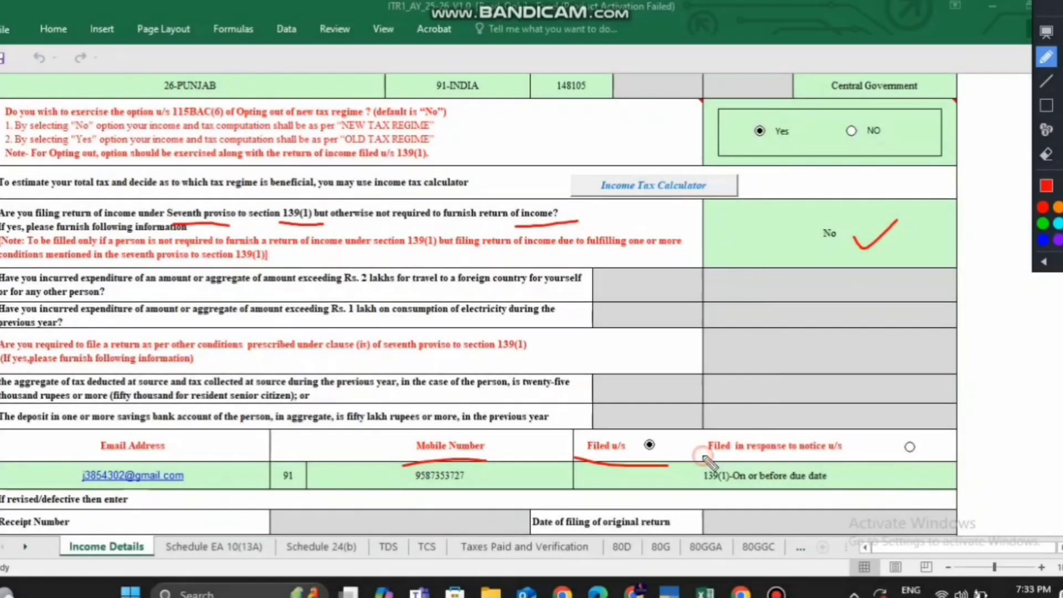
drag(702, 458, 801, 457)
click(1058, 6)
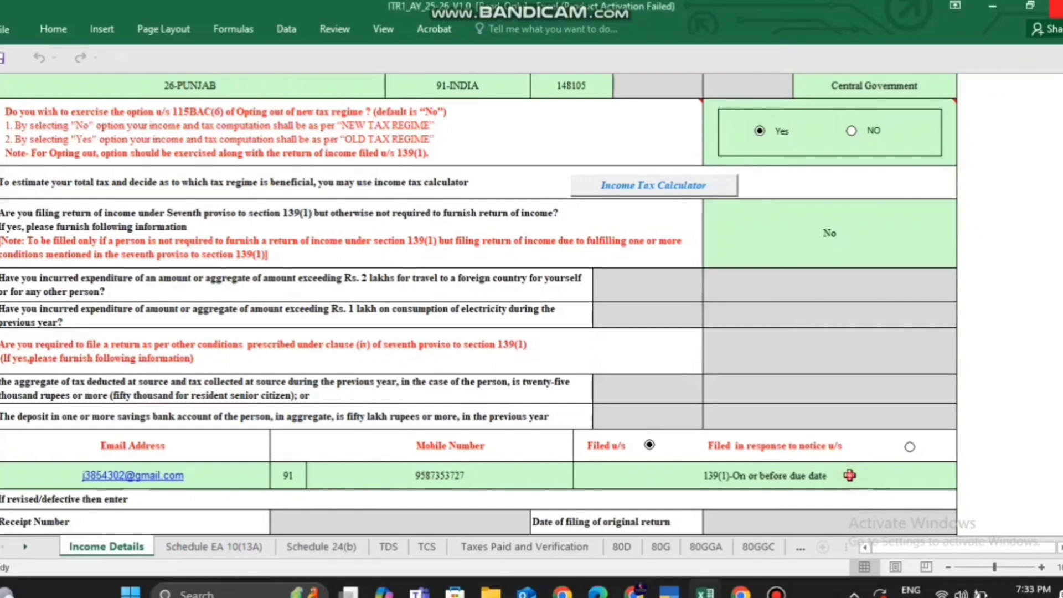
Step: Set the Filed u/s section of the return to 139(1)-On or before due date
click(847, 474)
click(955, 479)
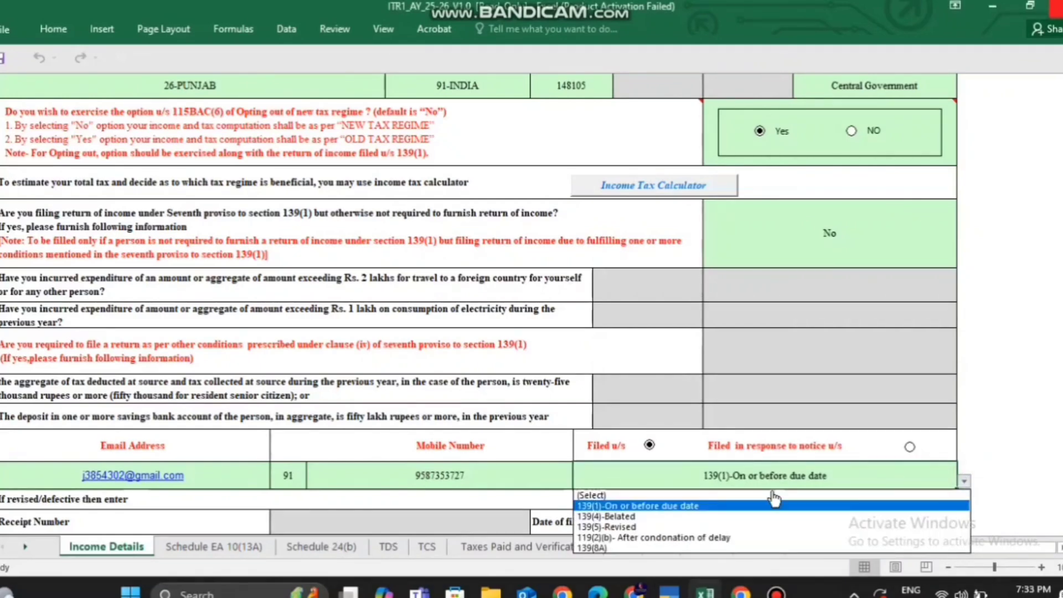
click(609, 506)
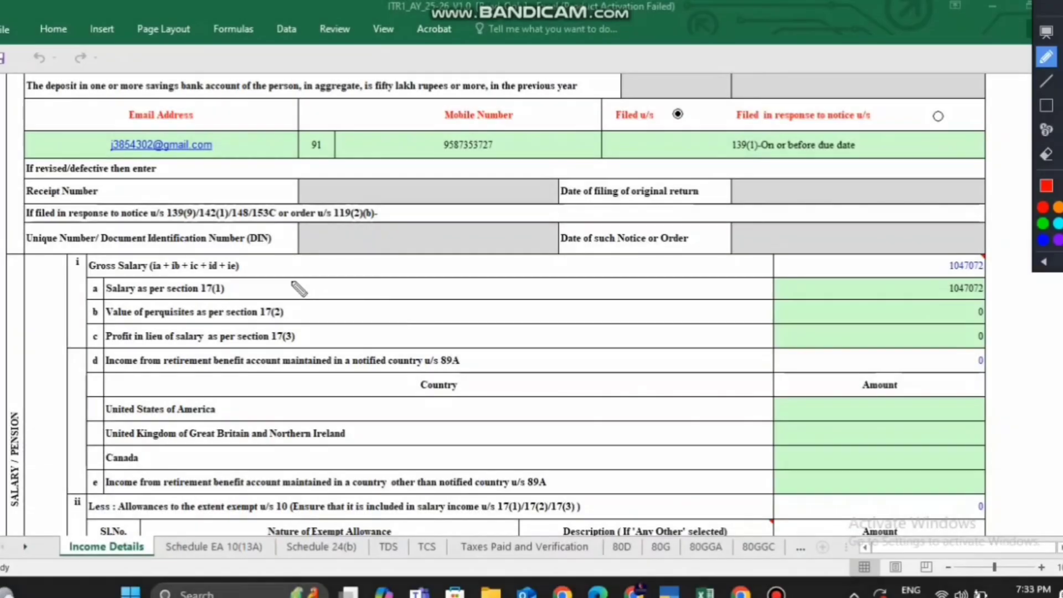
Step: Bracket the gross salary rows in red pen and circle the amounts for Gross Salary and Salary as per section 17(1)
mouse_move(301, 262)
mouse_down()
mouse_move(485, 324)
mouse_move(460, 437)
mouse_up()
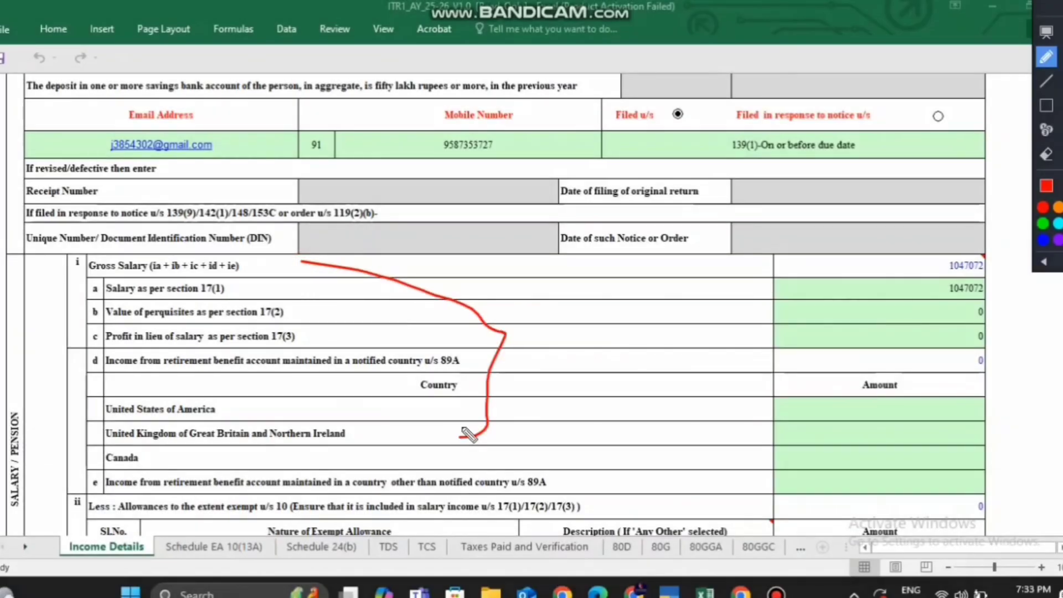
mouse_move(972, 246)
mouse_down()
mouse_move(936, 266)
mouse_move(999, 310)
mouse_move(956, 243)
mouse_up()
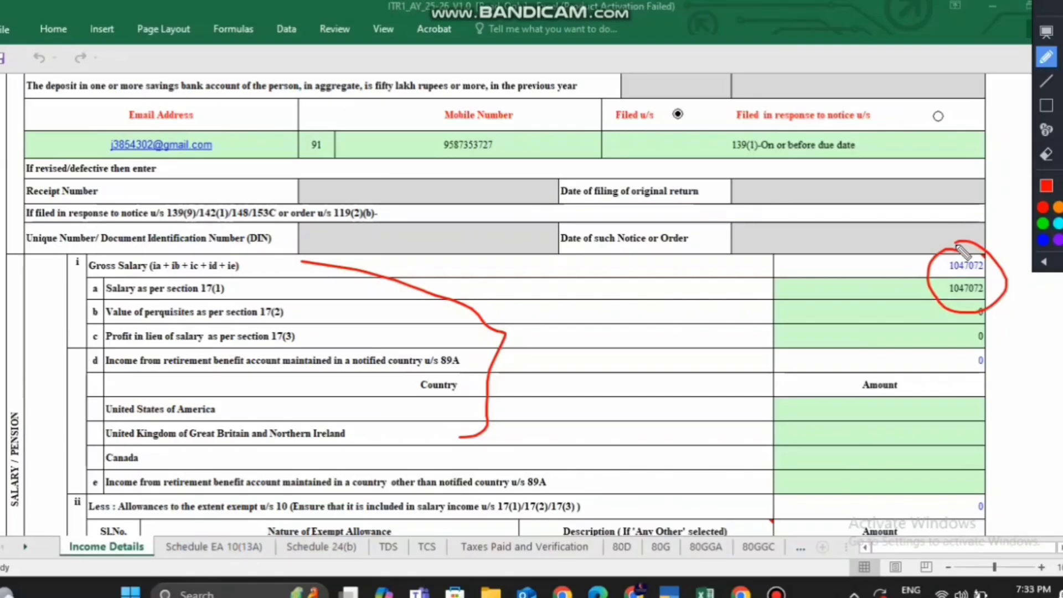
click(1060, 6)
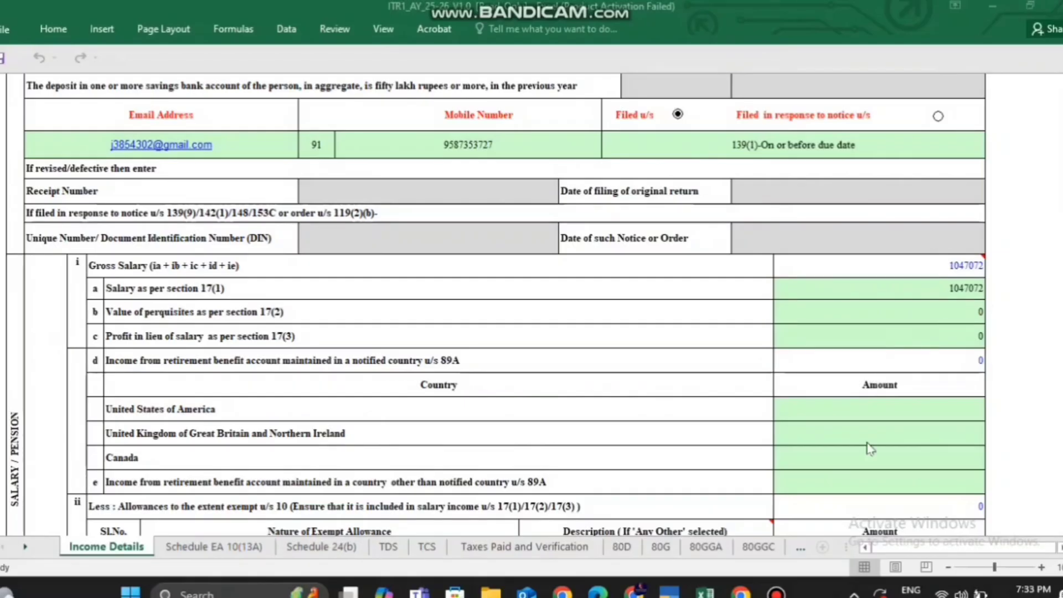
Step: Switch back to the logged-in income tax portal in the browser and bring up its e-filing services for income tax returns
click(633, 591)
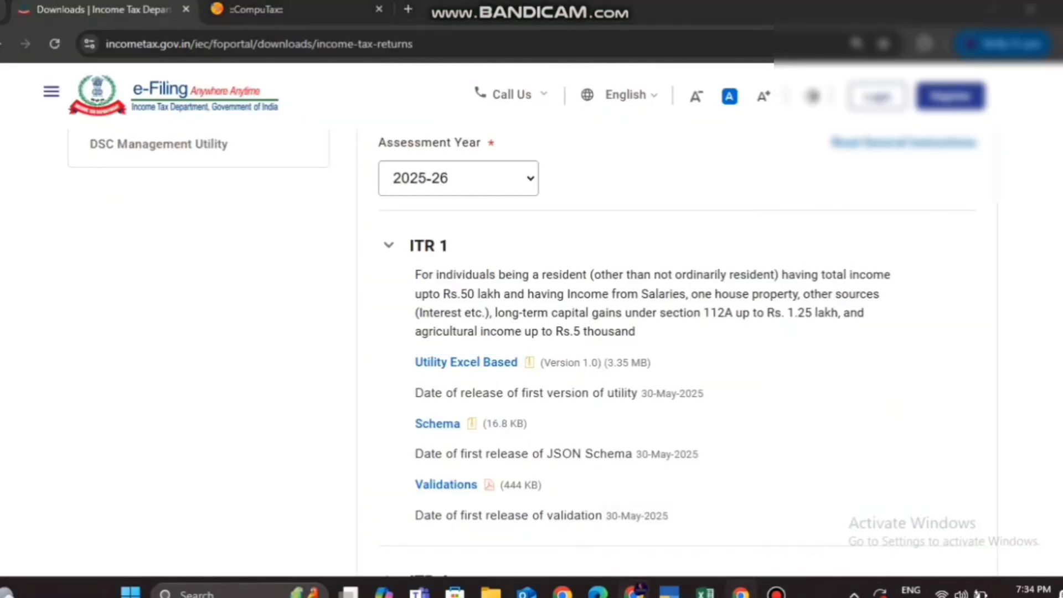
click(741, 591)
mouse_move(178, 145)
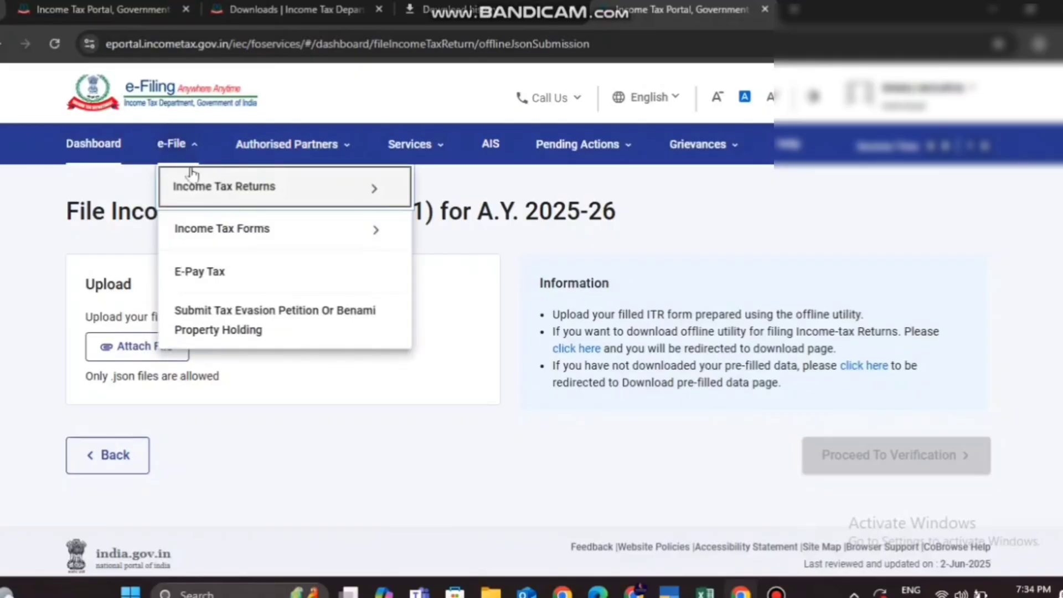
mouse_move(284, 196)
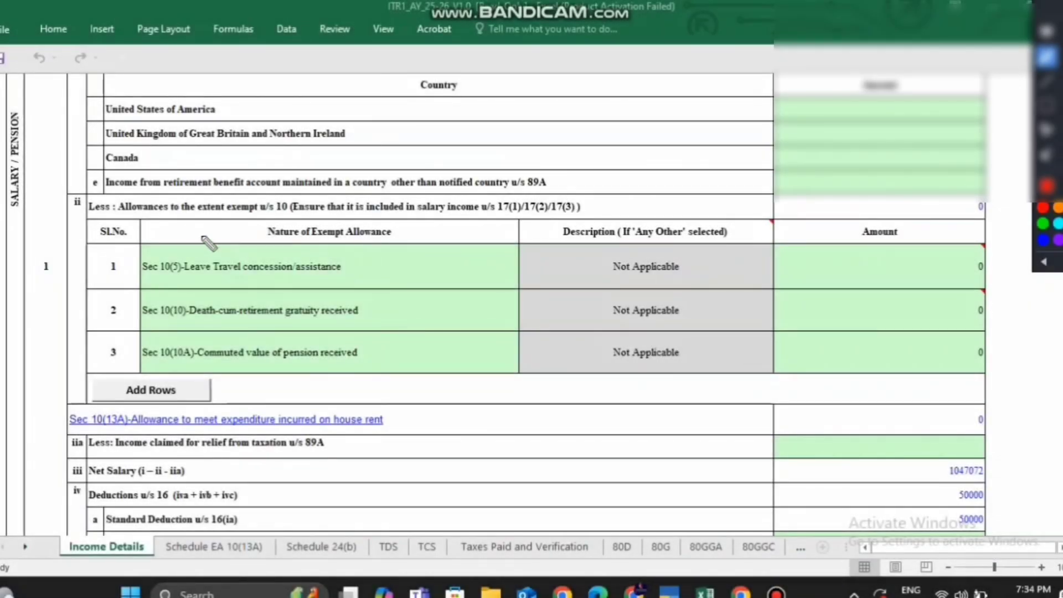
Step: Underline the section 10 exempt allowances heading, tick its three allowance rows and bracket their amounts with the red pen
drag(182, 217, 270, 218)
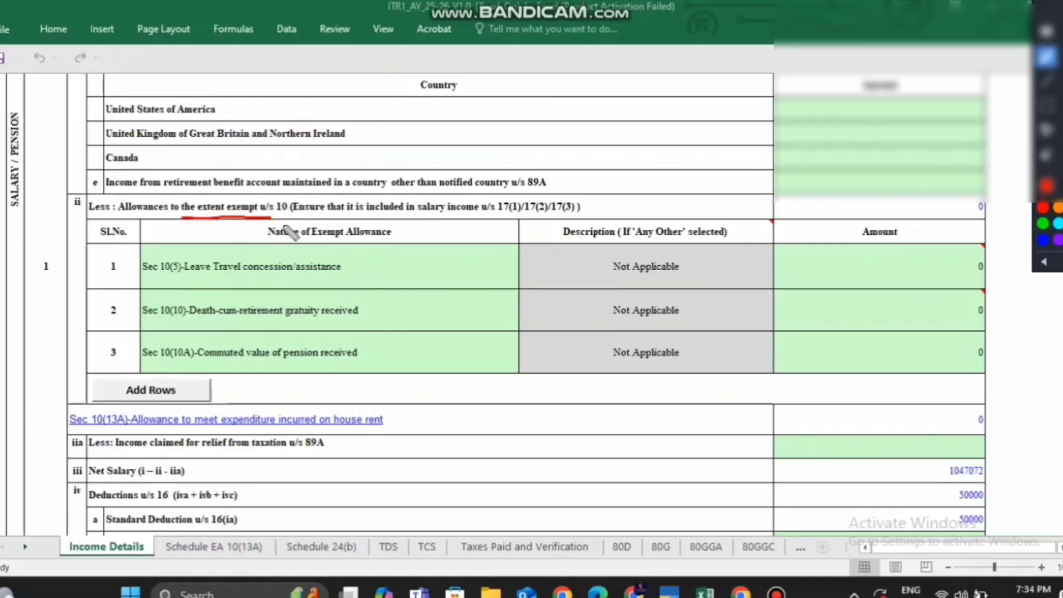
drag(350, 275, 375, 268)
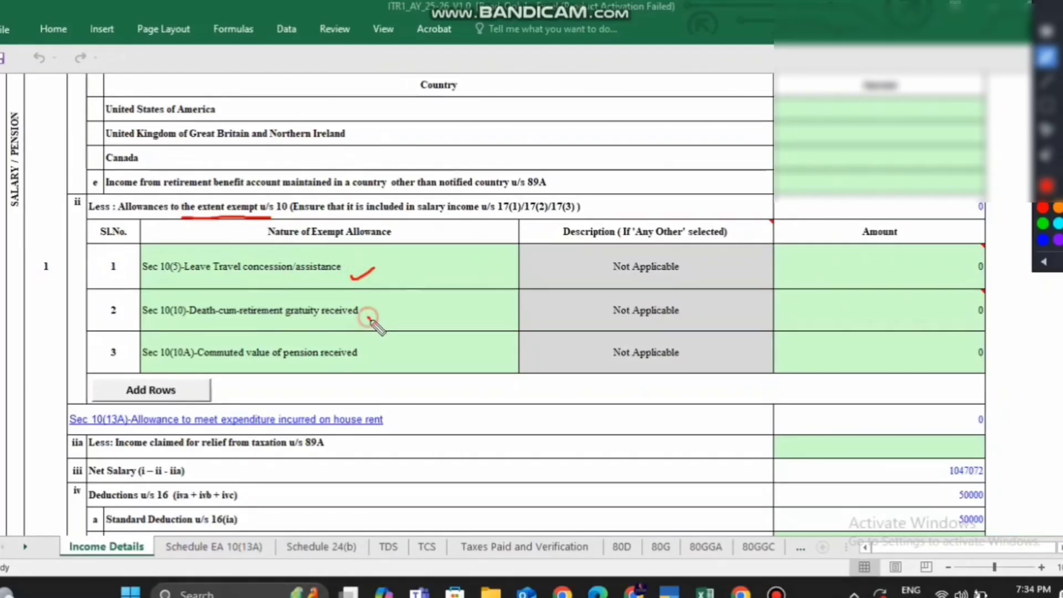
drag(368, 314, 394, 306)
drag(359, 369, 392, 352)
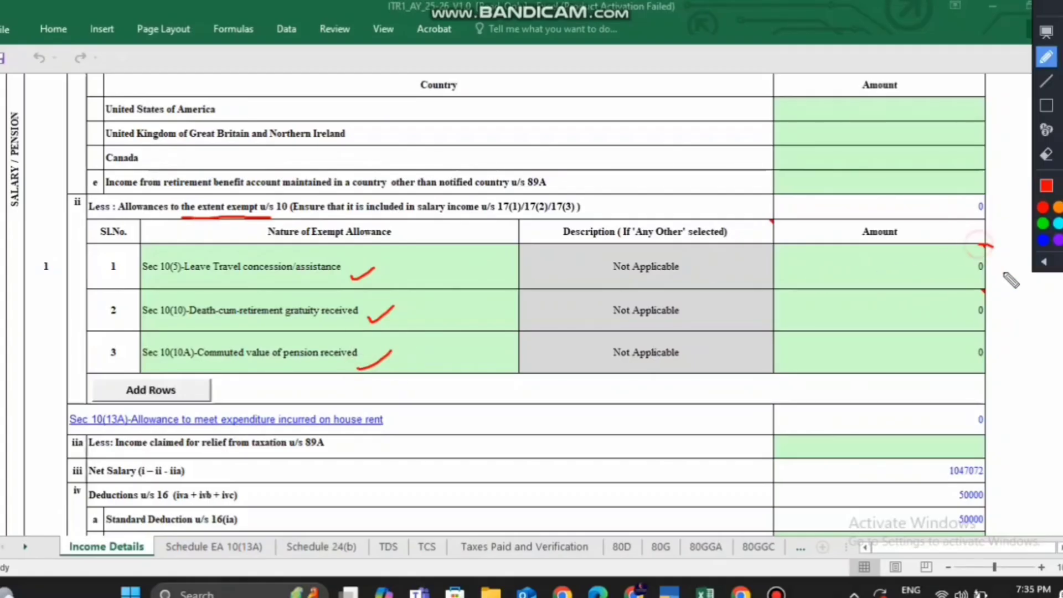
mouse_move(979, 244)
mouse_down()
mouse_move(1013, 354)
mouse_move(978, 378)
mouse_up()
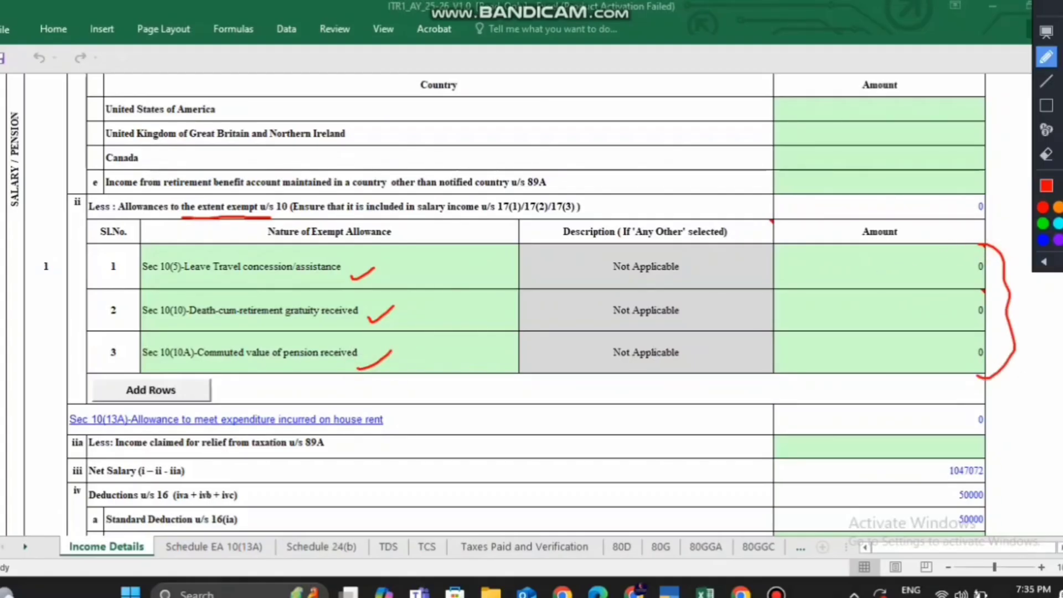
key(Escape)
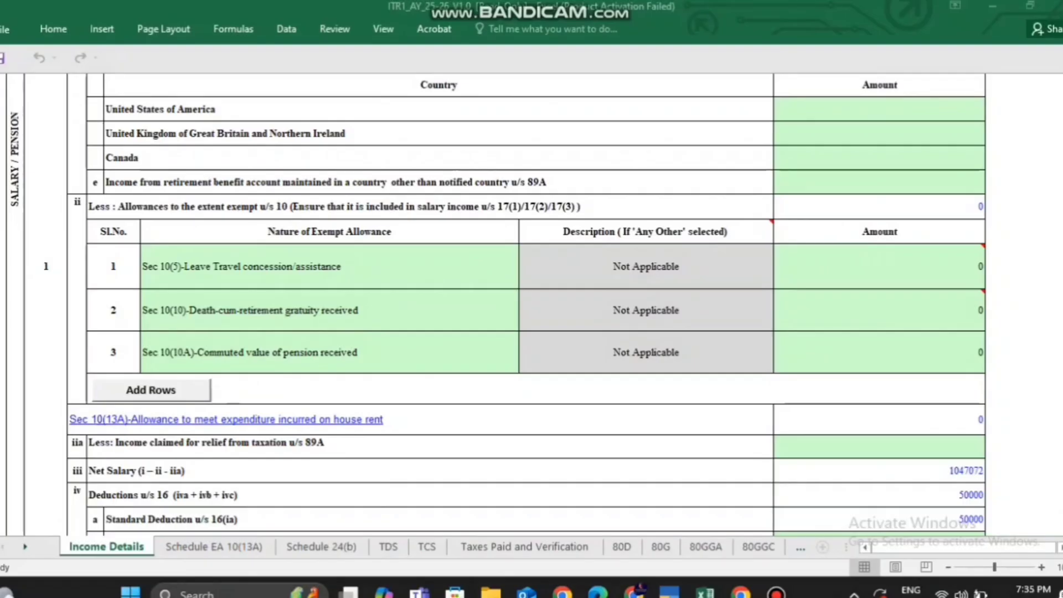
Step: Tick the Sec 10(13A) house rent allowance link with the red pen
scroll(531, 304, down, 3)
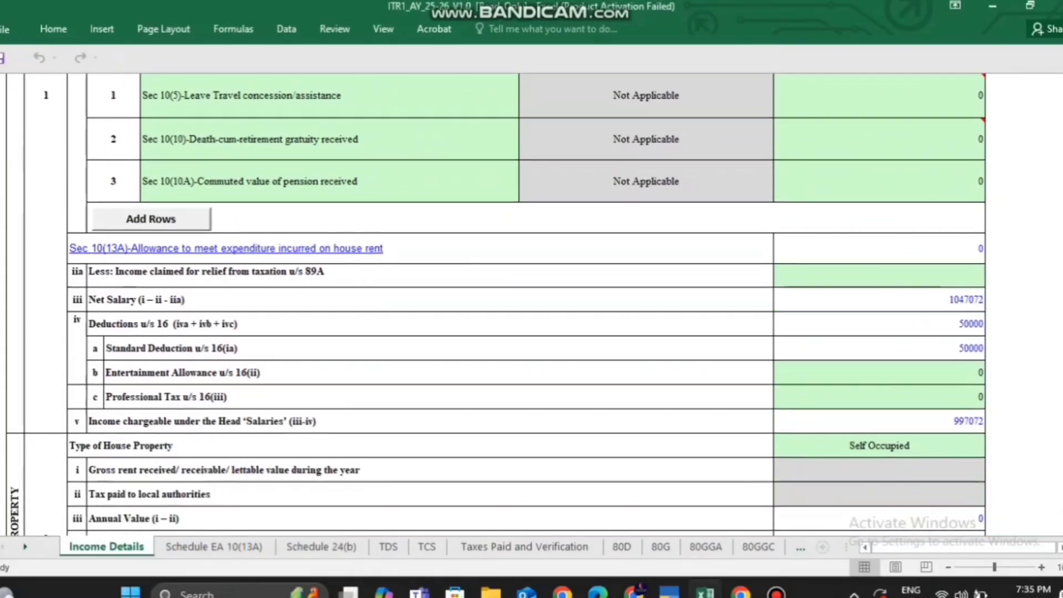
key(ctrl+alt+d)
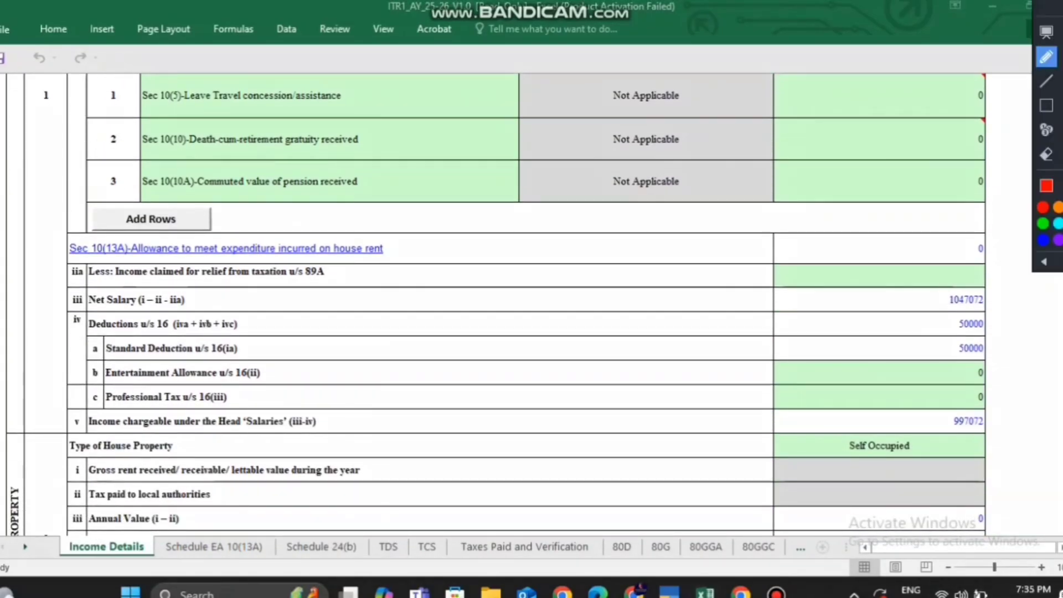
drag(391, 253, 396, 261)
drag(434, 222, 441, 215)
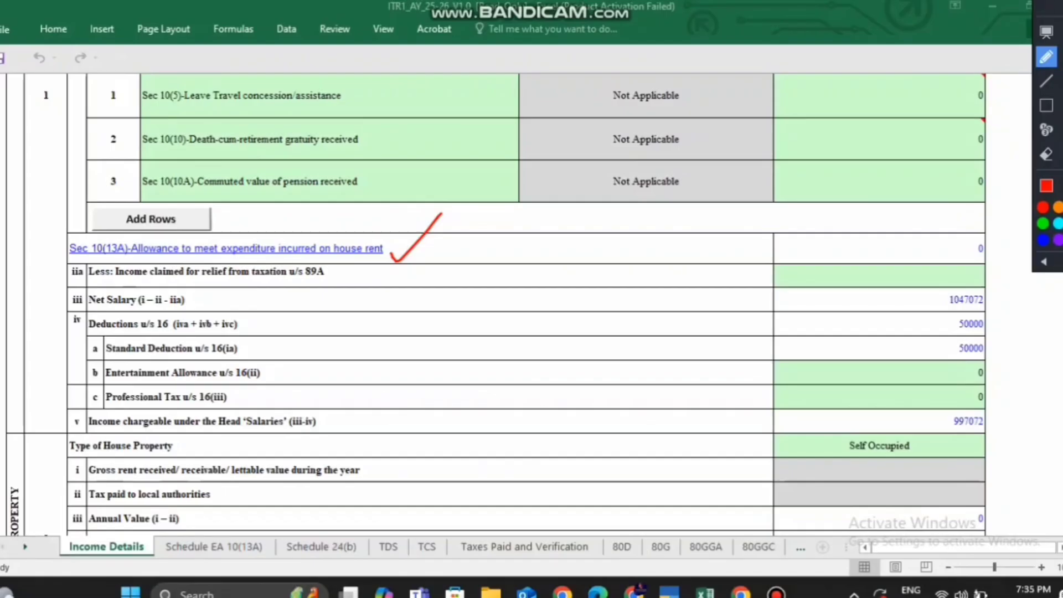
click(1046, 31)
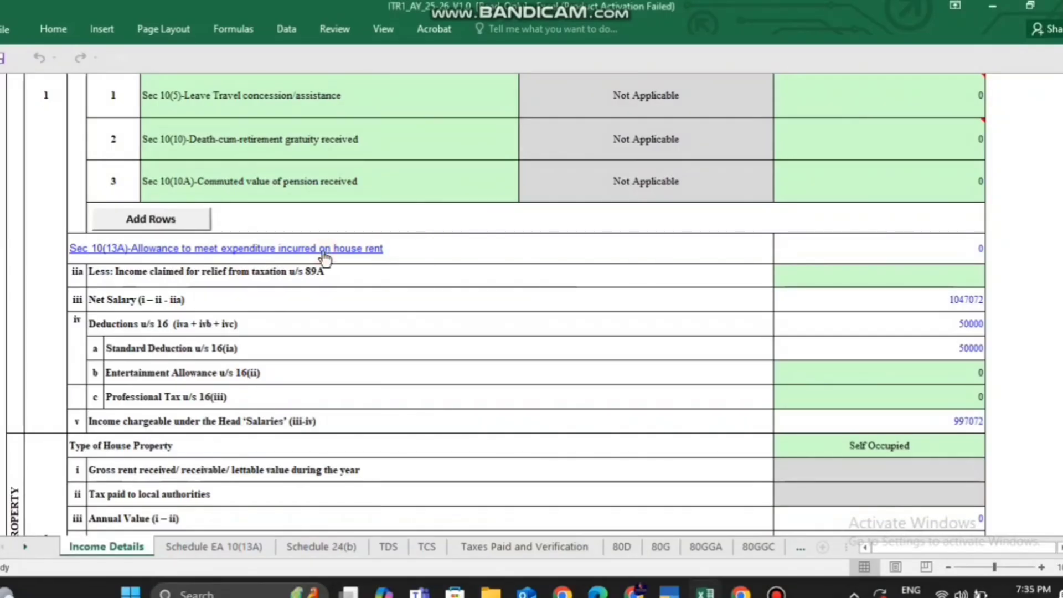
Step: Open the Sec 10(13A) house rent allowance schedule and examine the choices offered for Place of Work
click(323, 251)
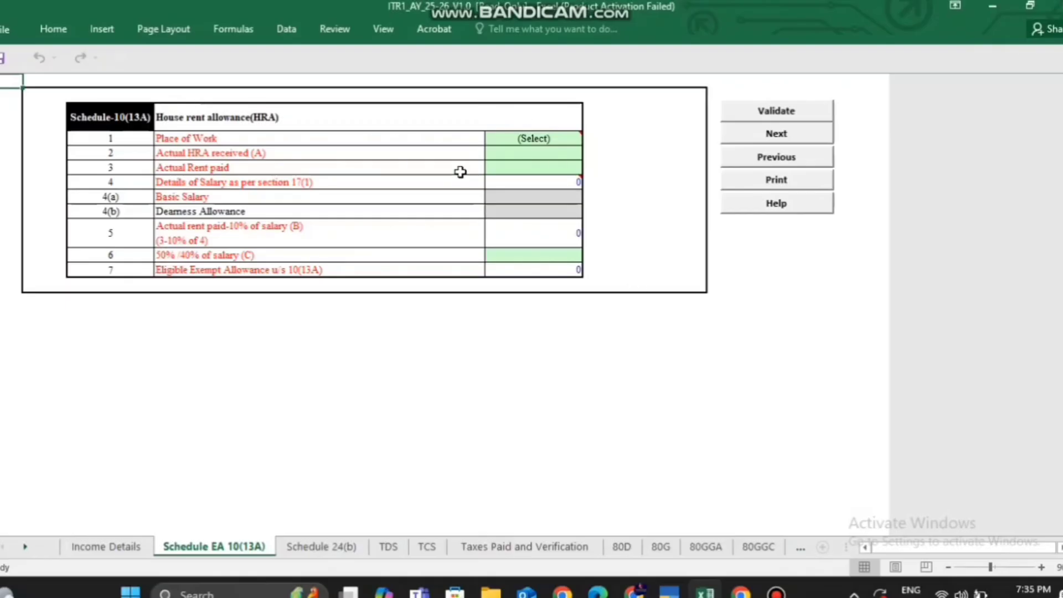
click(530, 141)
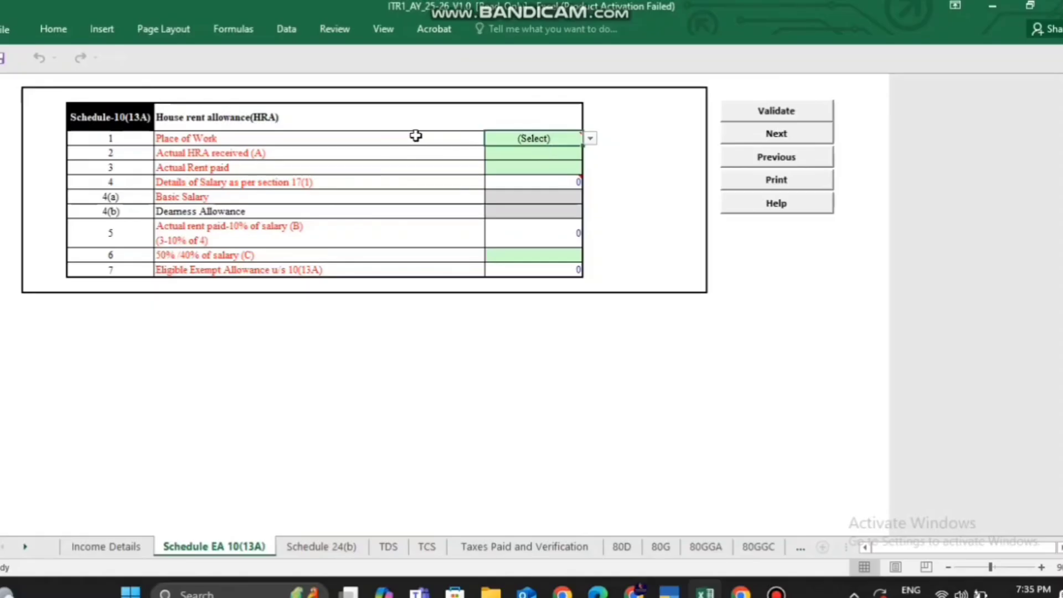
click(590, 139)
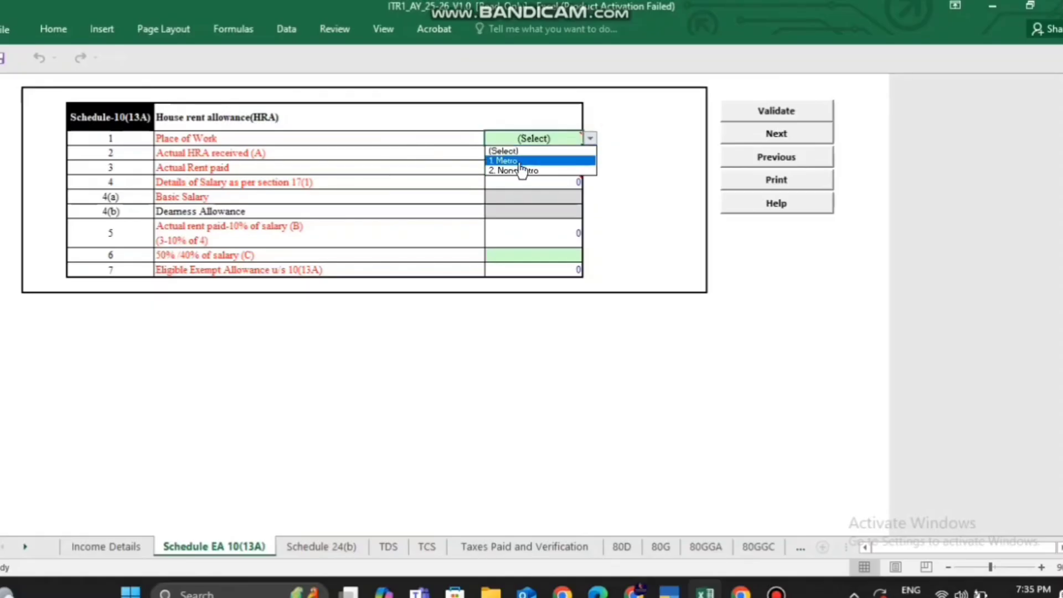
click(616, 168)
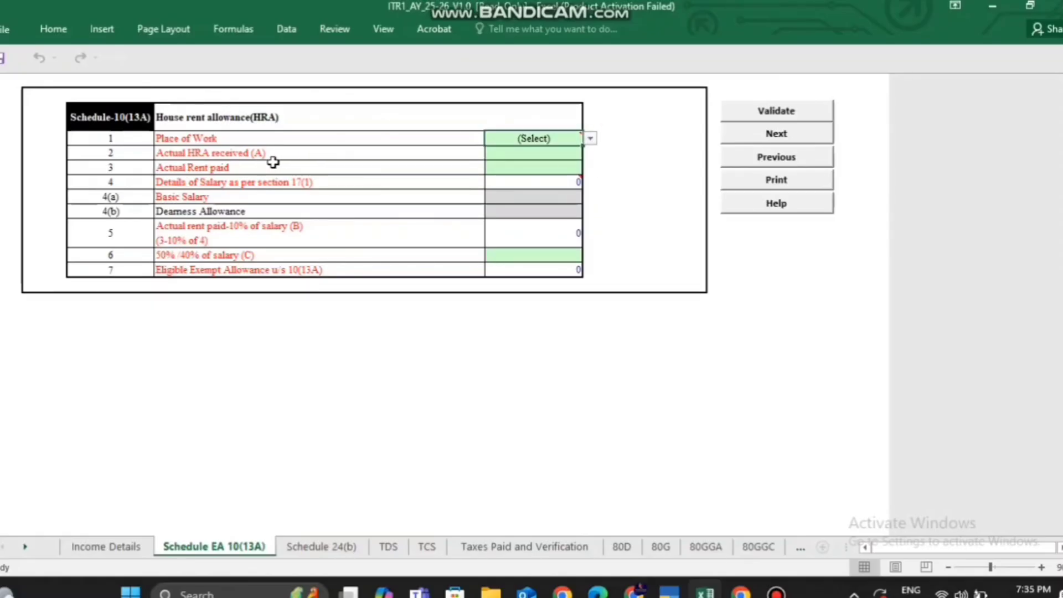
Step: Go through the remaining house rent allowance rows, from Actual HRA received to Eligible Exempt Allowance u/s 10(13A)
click(536, 161)
click(535, 158)
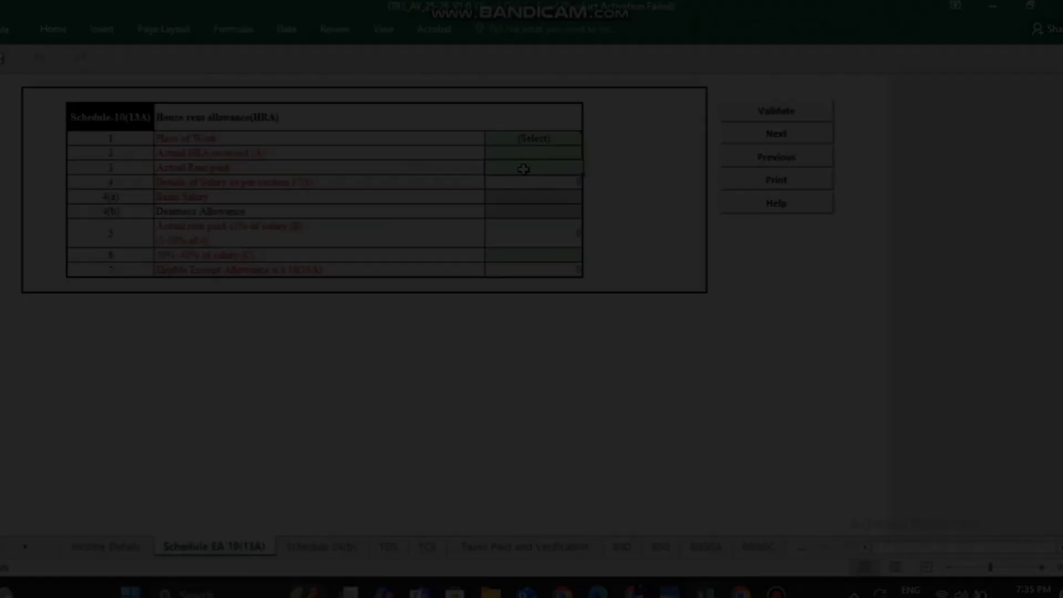
click(526, 186)
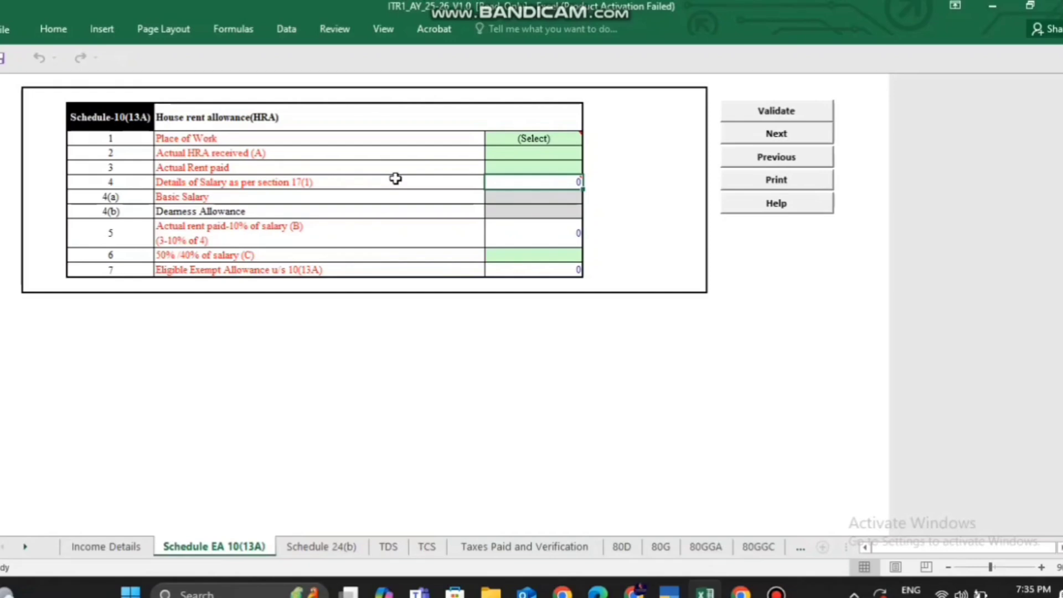
click(513, 209)
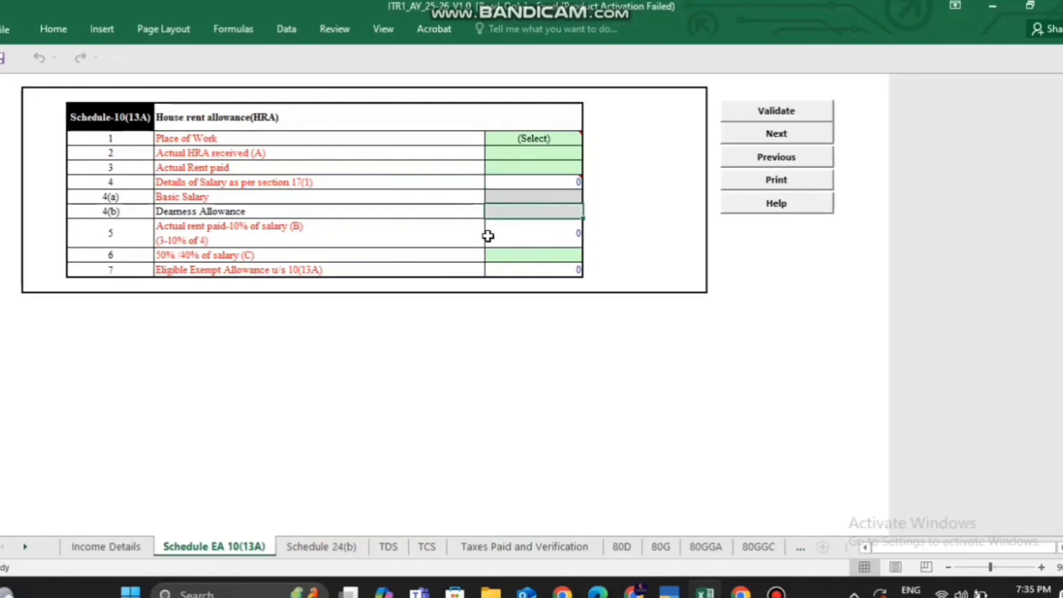
click(501, 237)
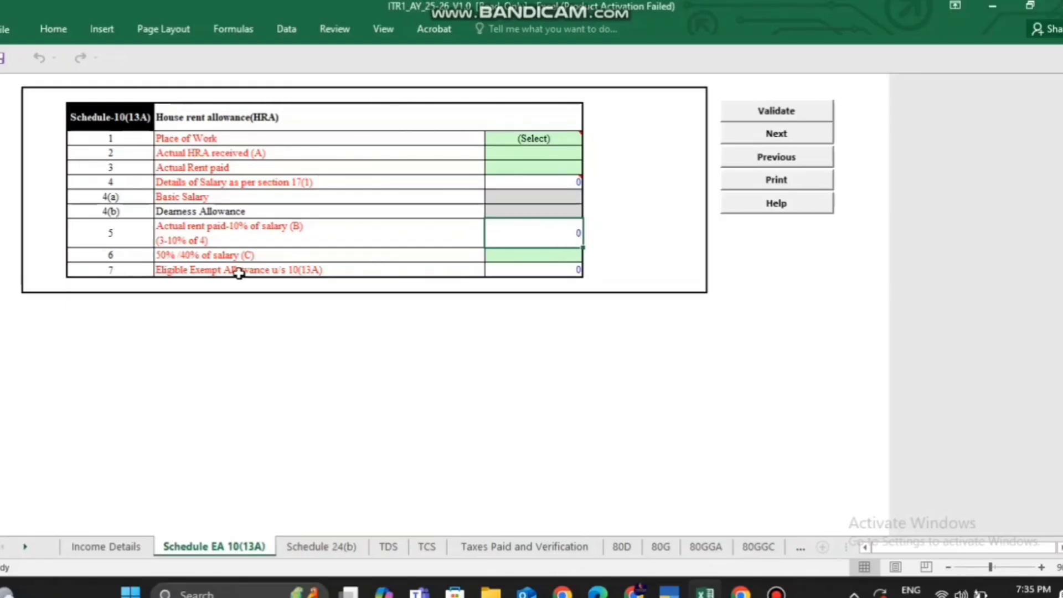
click(249, 256)
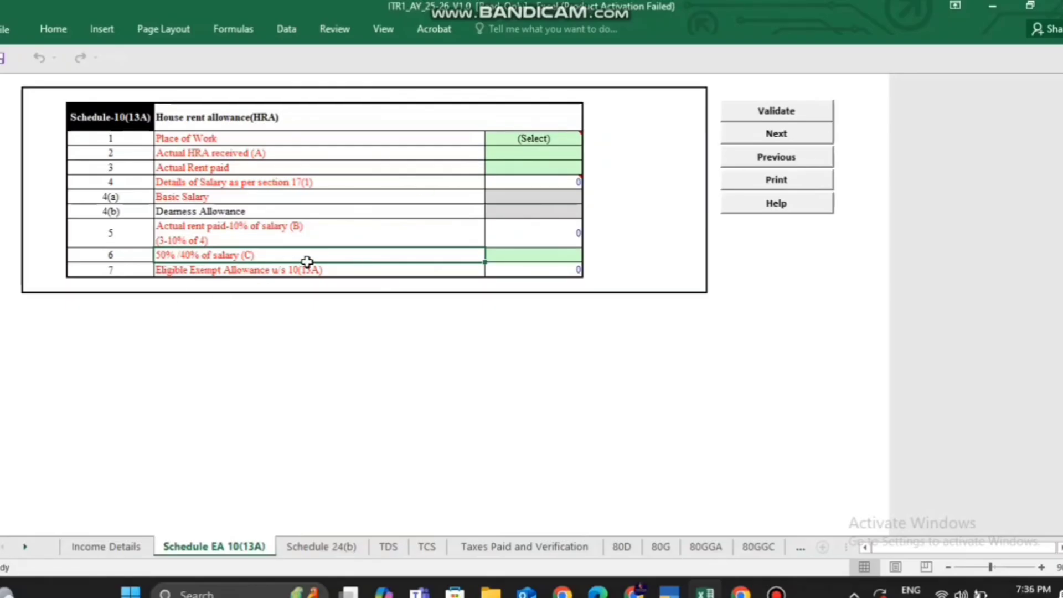
click(509, 270)
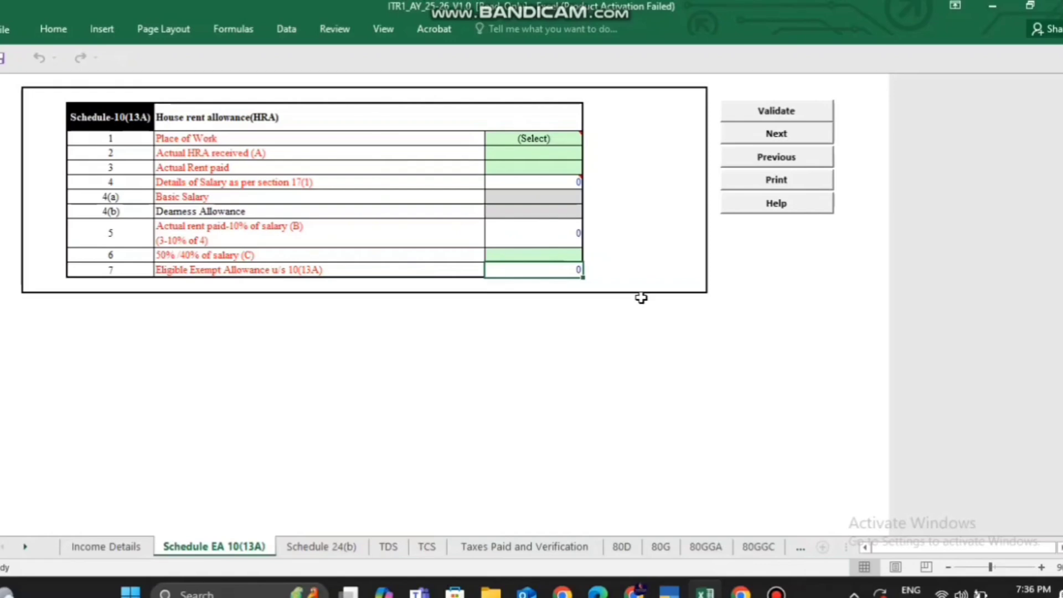
Step: Return to the Income Details sheet and circle the Sec 10(13A) house rent allowance amount with the red pen
key(ctrl+Page_Up)
key(ctrl+alt+d)
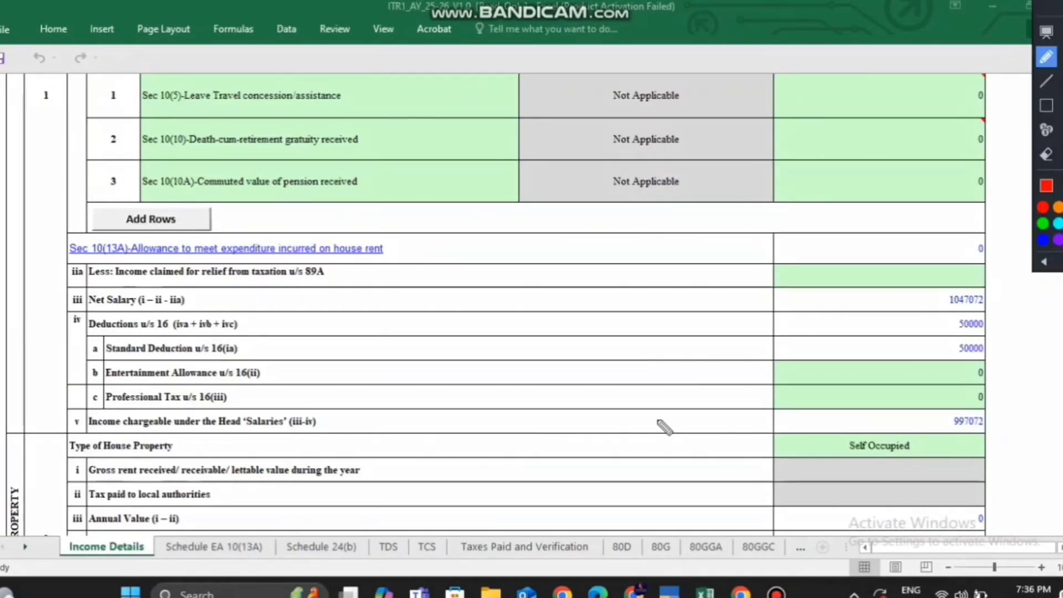
click(401, 254)
mouse_move(963, 224)
mouse_down()
mouse_move(972, 270)
mouse_move(926, 228)
mouse_up()
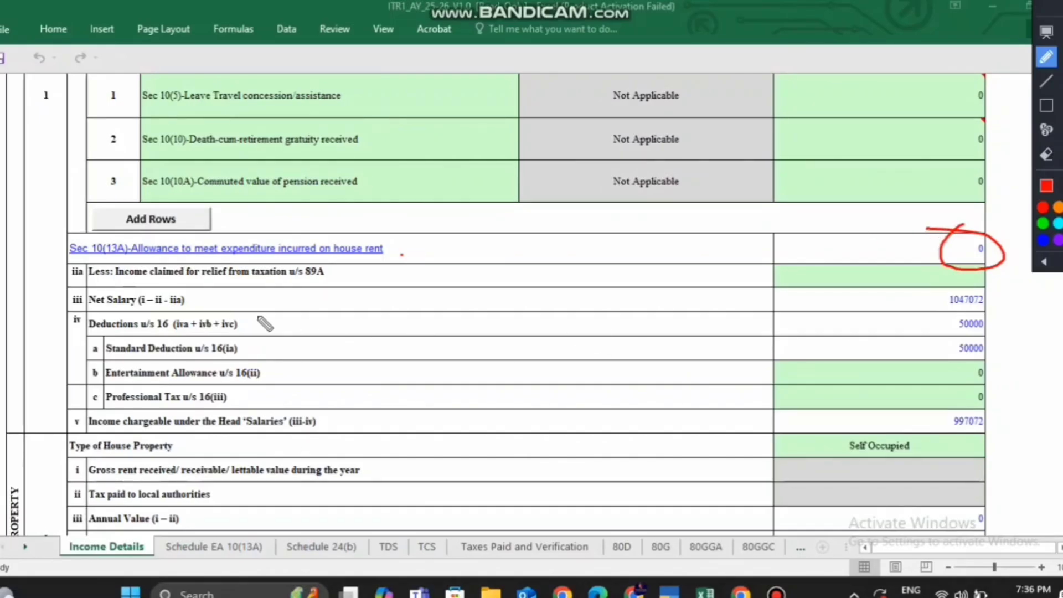
Step: Mark the net salary, section 16 deduction, salary income and Type of House Property rows in red pen, then close the pen overlay
drag(206, 310, 241, 302)
drag(240, 342, 307, 332)
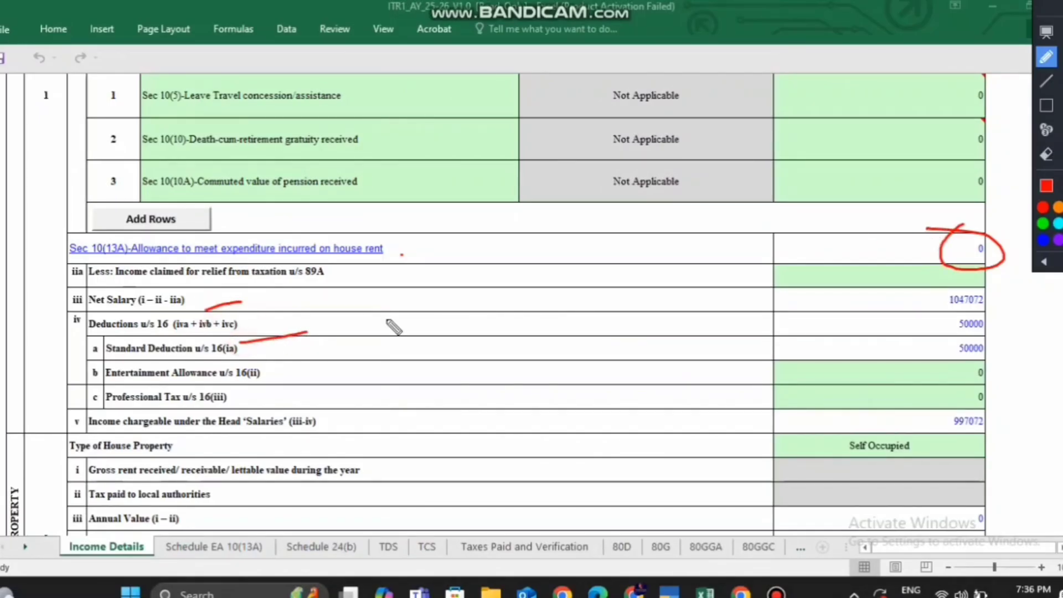
drag(948, 336, 991, 332)
drag(958, 397, 985, 396)
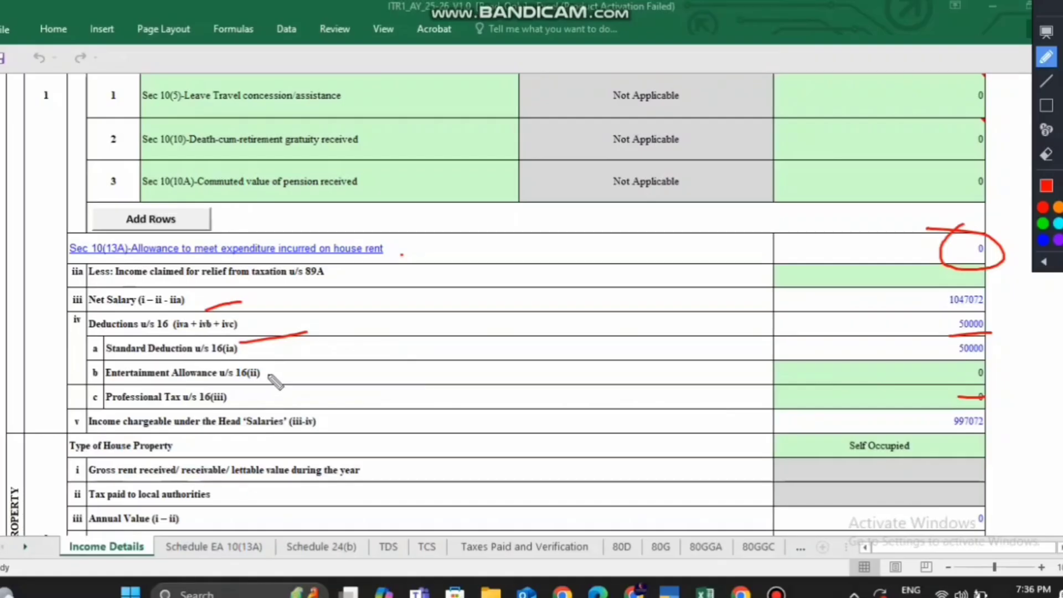
drag(268, 375, 301, 368)
mouse_move(977, 394)
mouse_down()
mouse_move(942, 418)
mouse_move(1006, 435)
mouse_move(953, 409)
mouse_up()
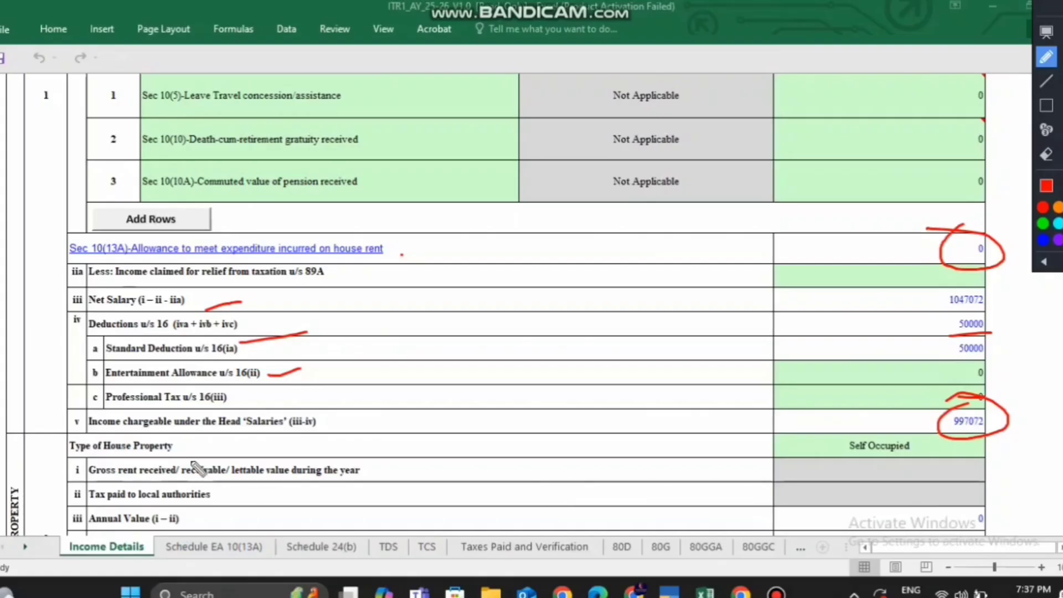
drag(185, 443, 215, 435)
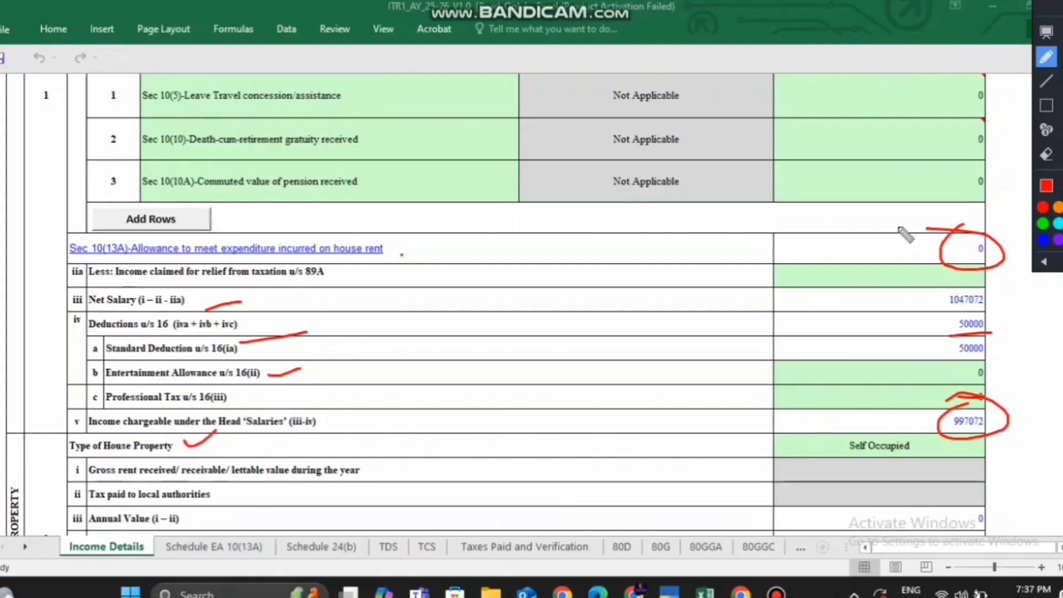
click(1043, 261)
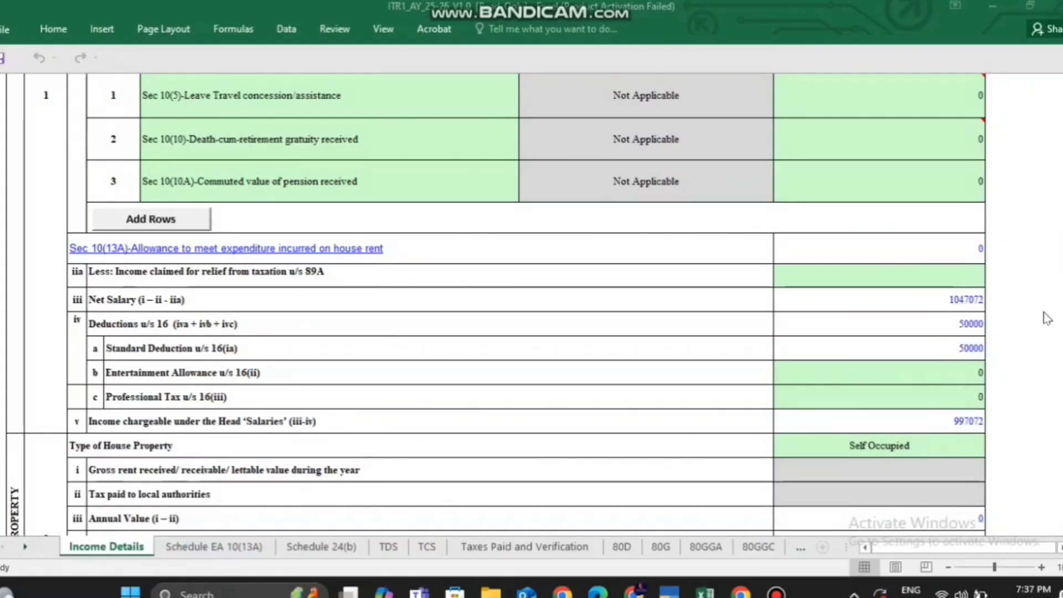
Step: Select the Type of House Property field and tick the Interest payable on borrowed capital link with the red pen
scroll(496, 304, down, 3)
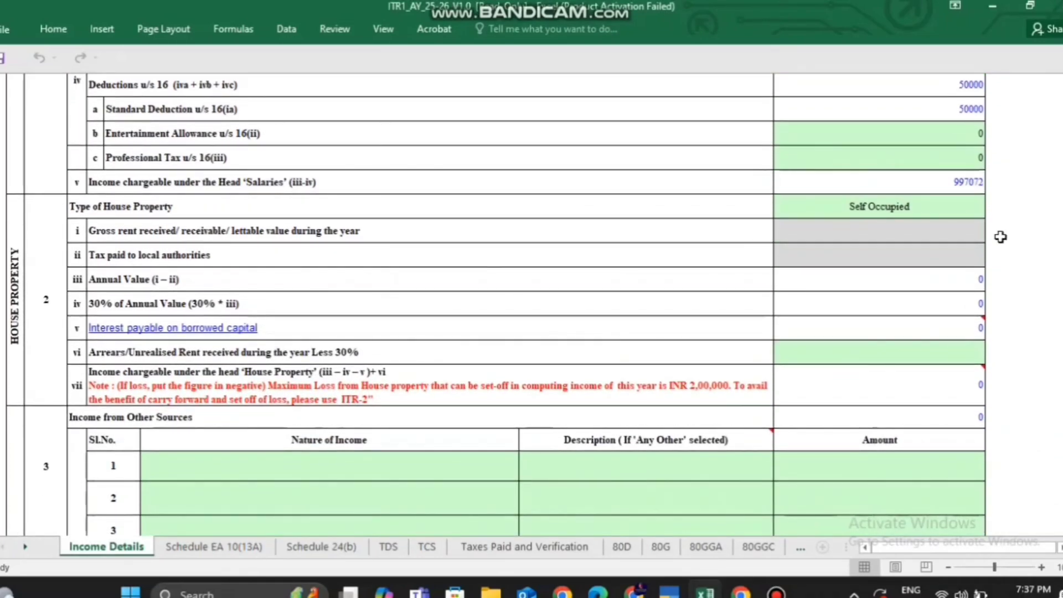
click(872, 205)
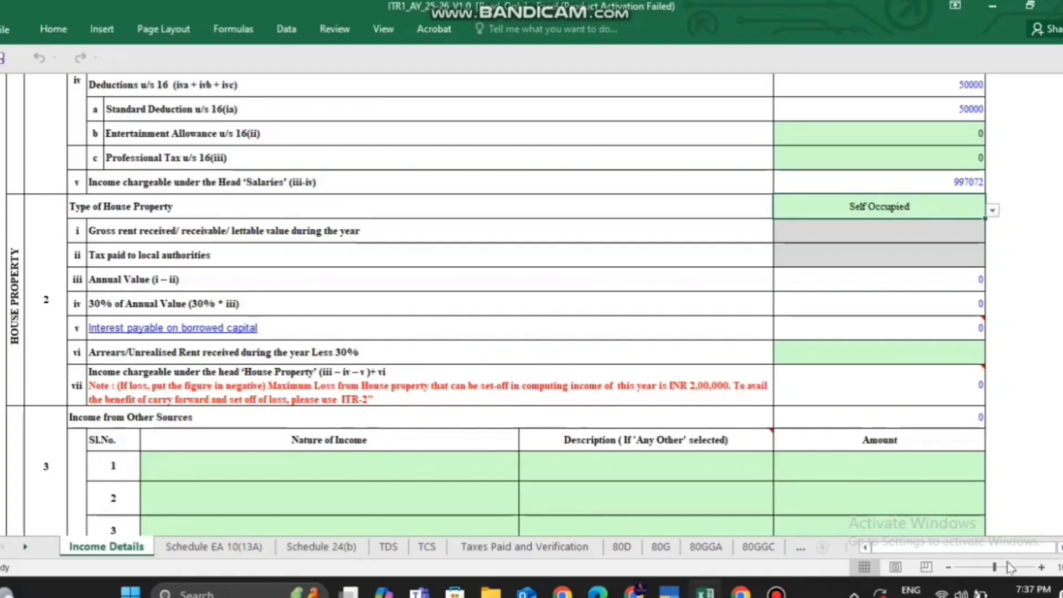
key(ctrl+alt+d)
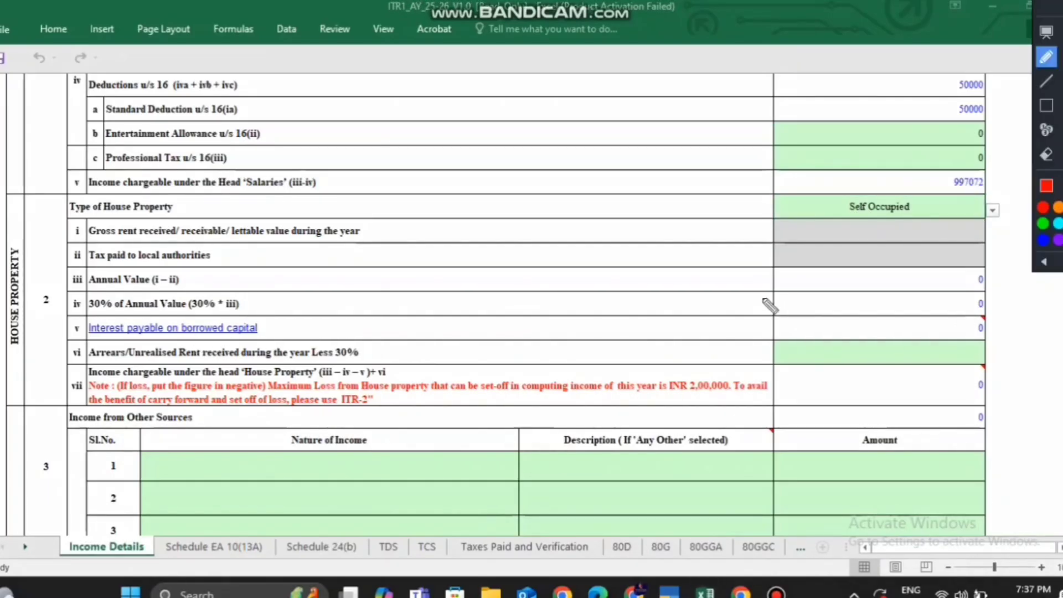
drag(250, 339, 299, 307)
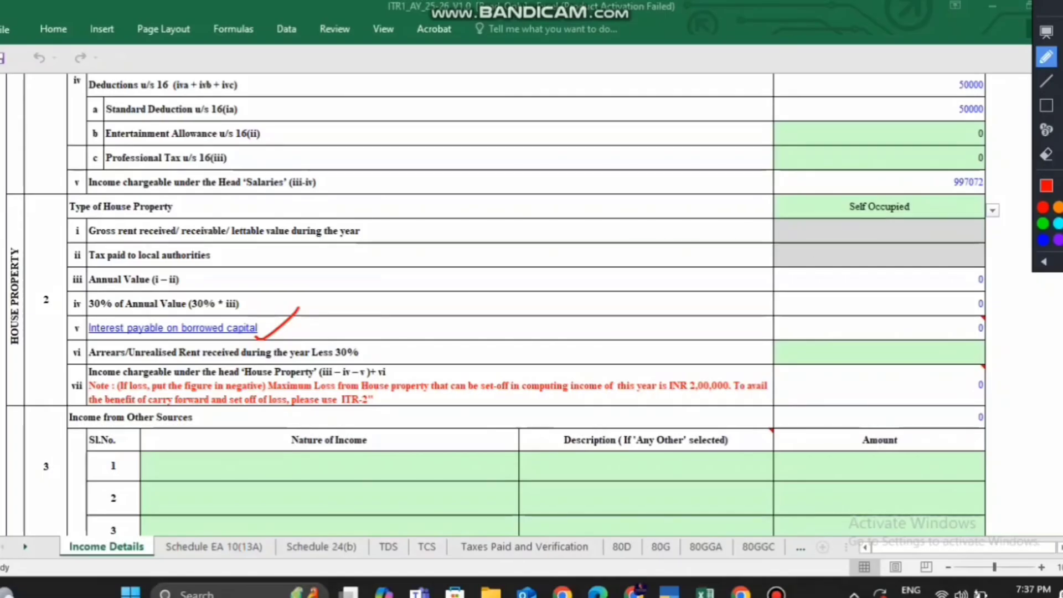
click(1060, 7)
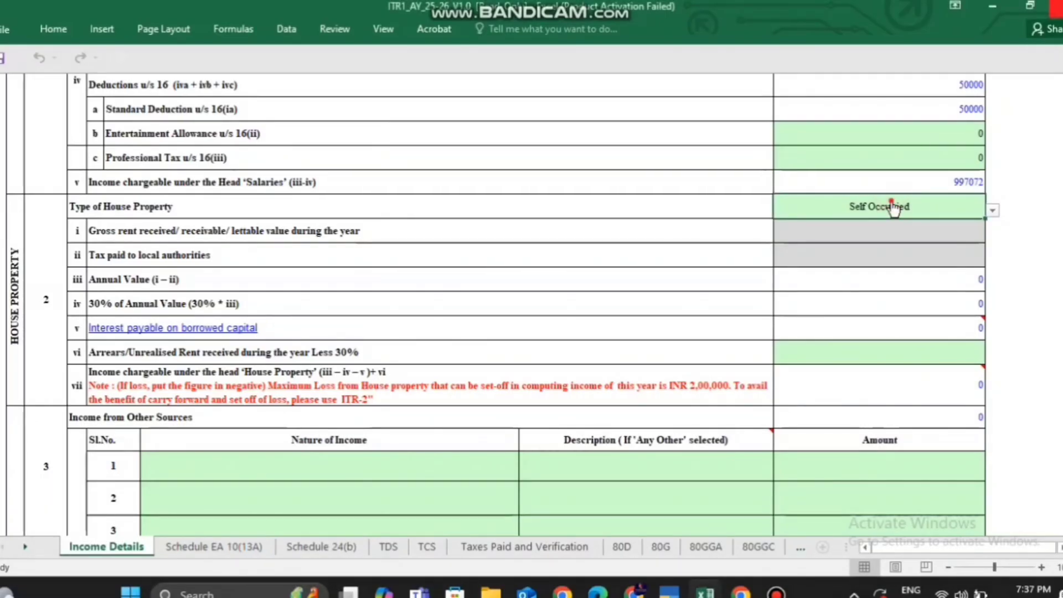
Step: Set the Type of House Property to Let Out and select the 30% of Annual Value row
key(alt+Down)
click(803, 247)
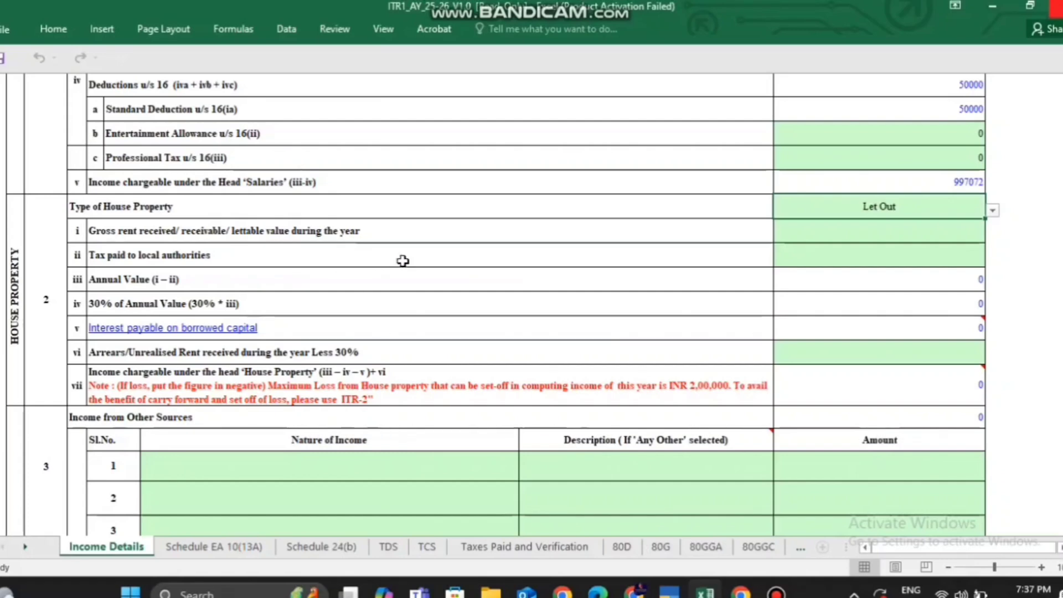
click(164, 308)
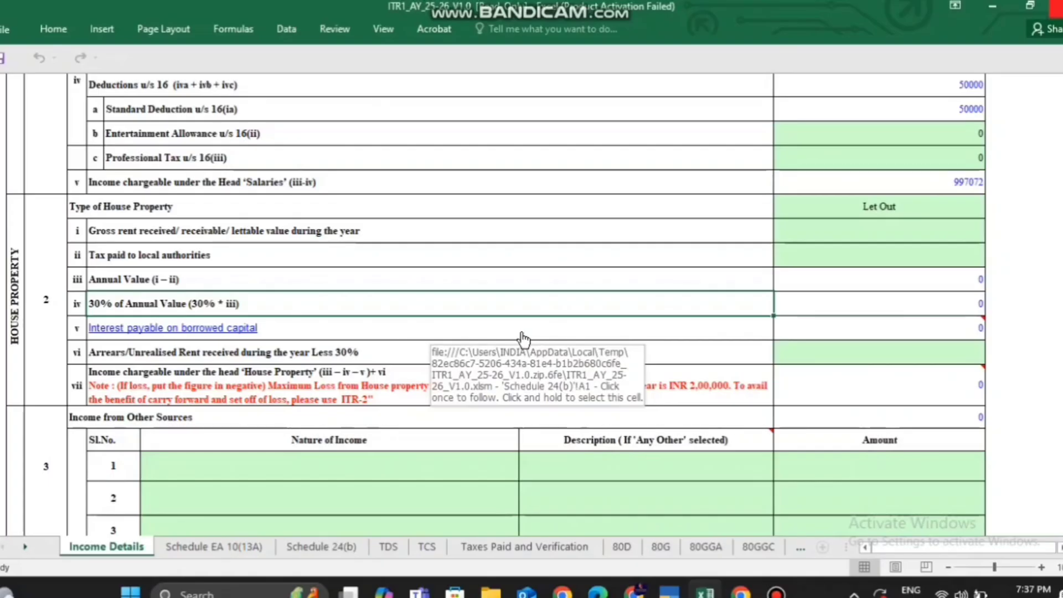
Step: Open the interest on borrowed capital schedule and underline its loan detail and Section 24(b) interest column headings in red pen
click(241, 332)
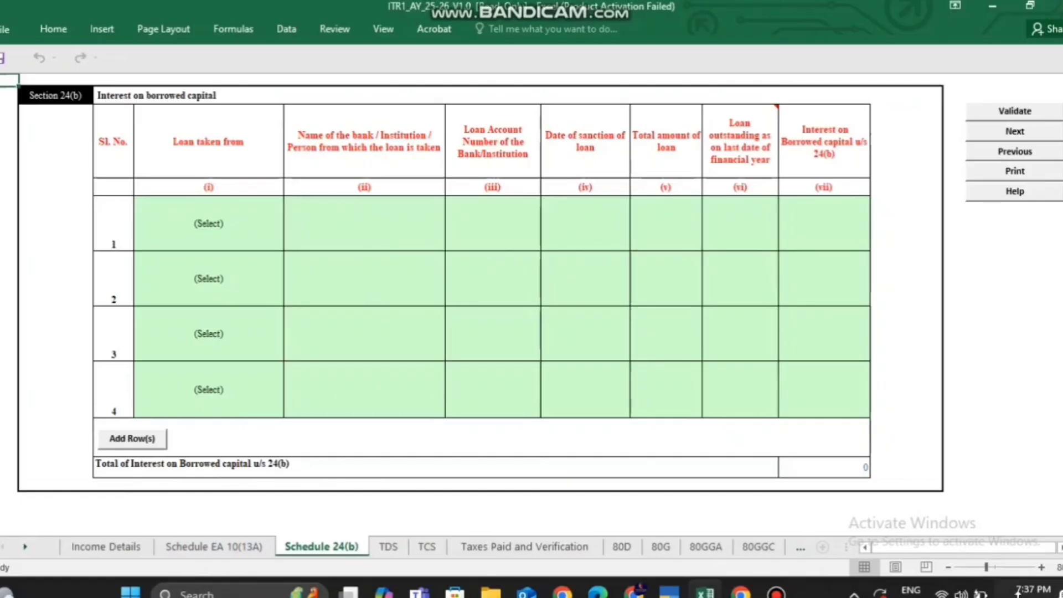
click(1060, 595)
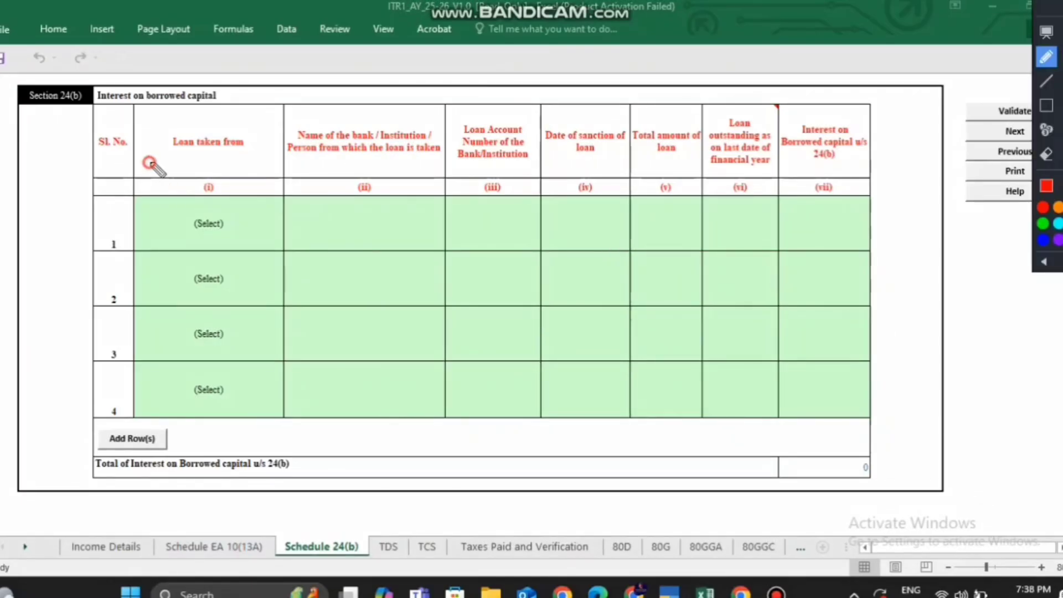
drag(148, 163, 277, 162)
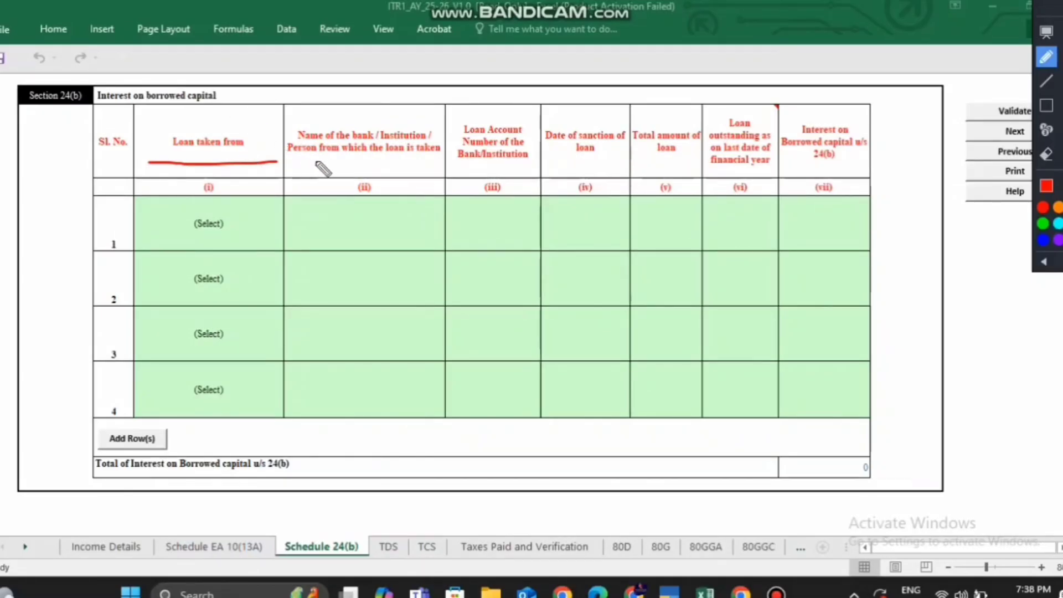
drag(308, 169, 403, 177)
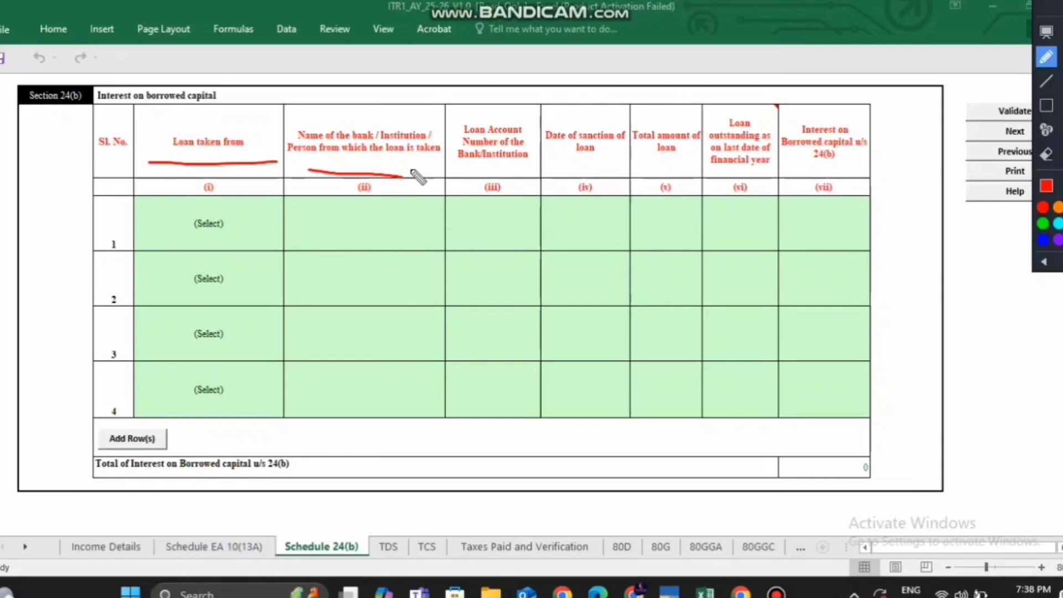
click(464, 167)
drag(464, 167, 630, 165)
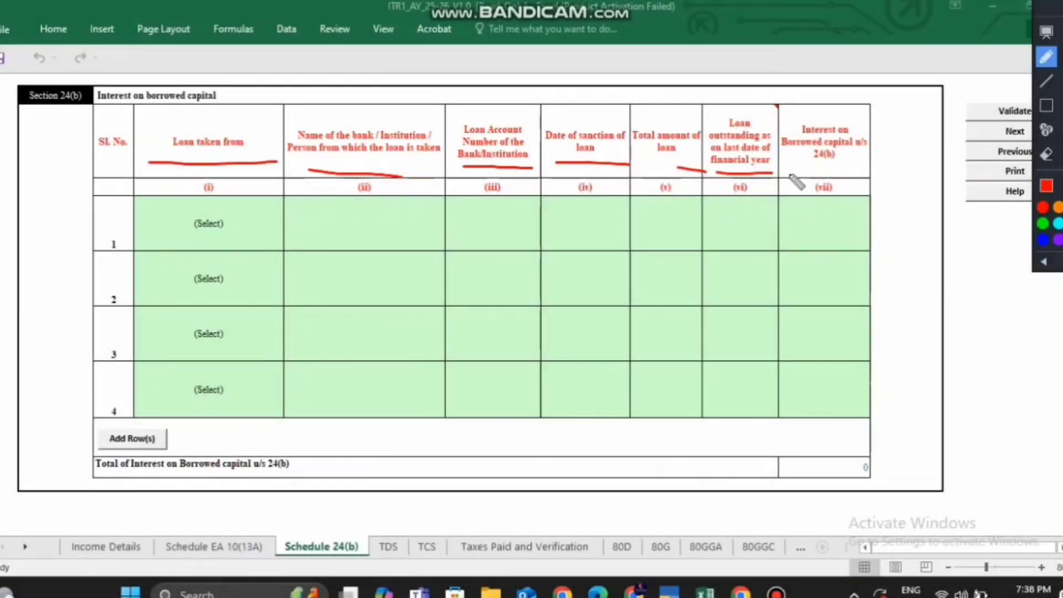
drag(756, 126, 777, 106)
drag(780, 165, 852, 167)
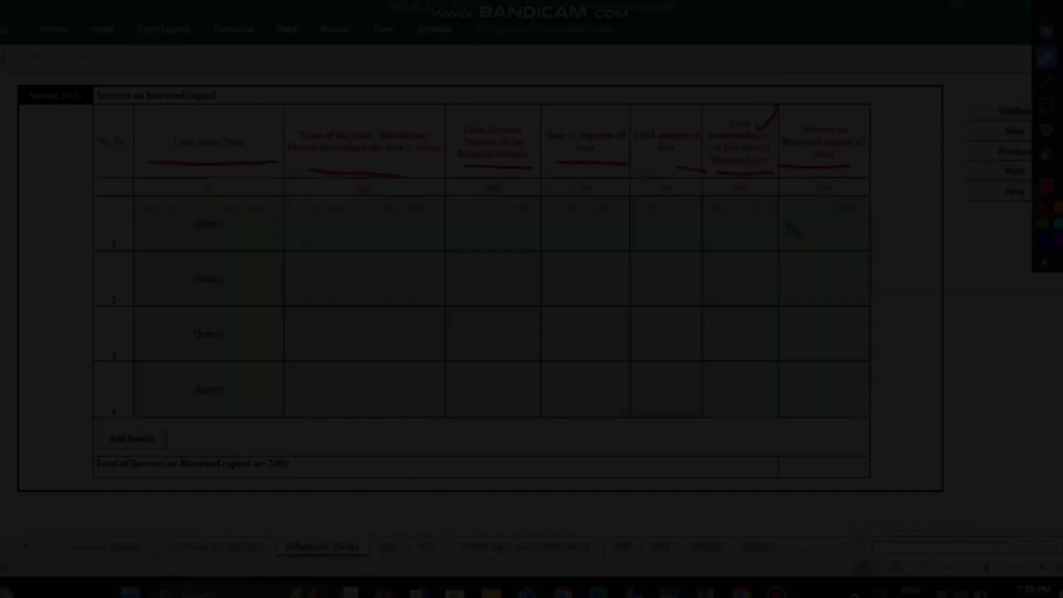
mouse_move(888, 105)
mouse_down()
mouse_move(928, 453)
mouse_move(837, 489)
mouse_up()
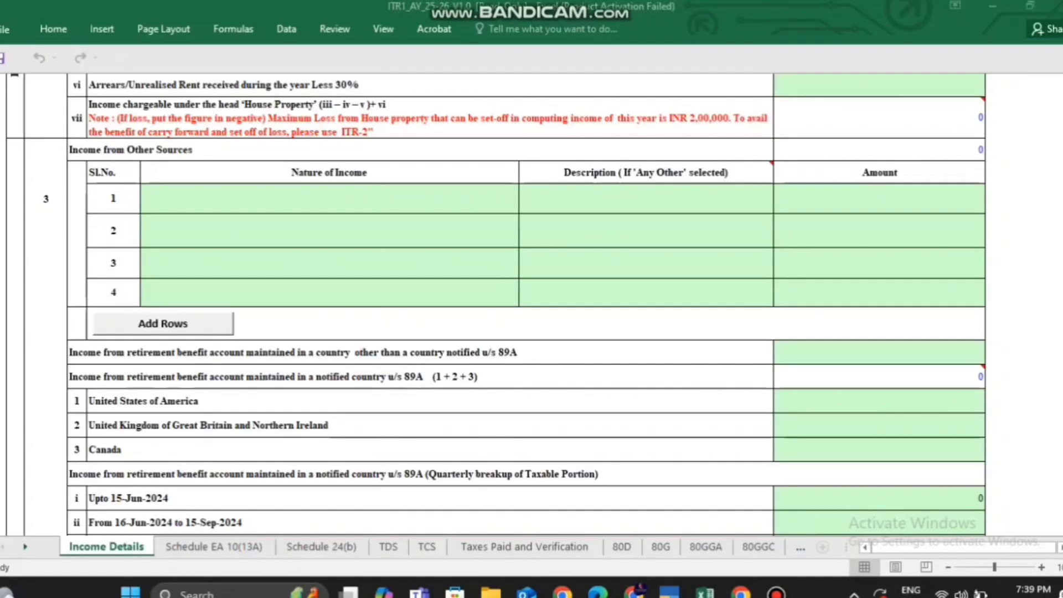
Step: Tick the Income from Other Sources heading on the Income Details sheet with the red pen and close the pen overlay
key(ctrl+shift+d)
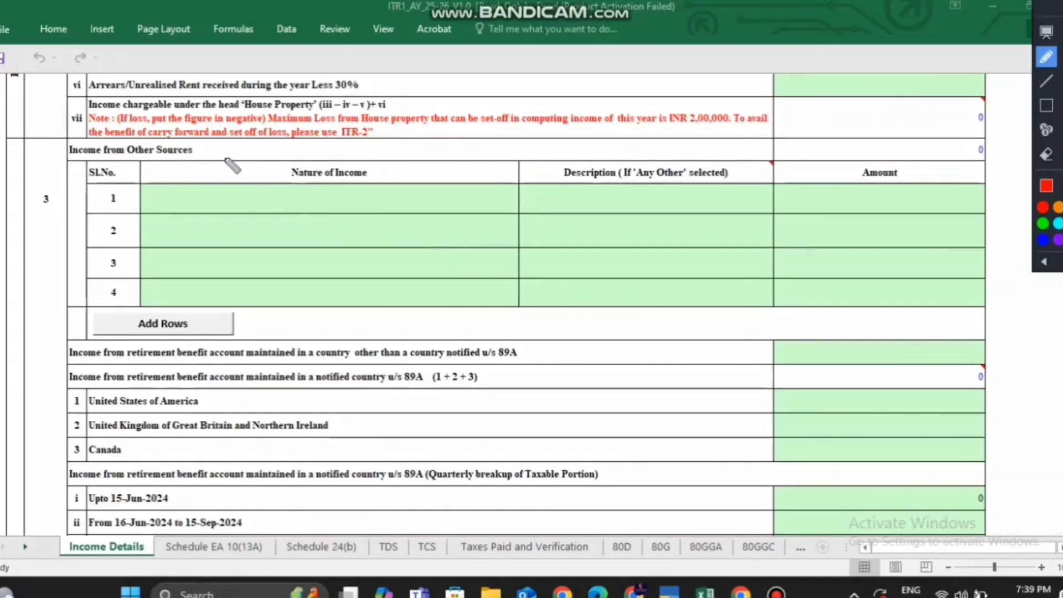
mouse_move(199, 154)
mouse_down()
mouse_move(209, 160)
mouse_move(225, 145)
mouse_up()
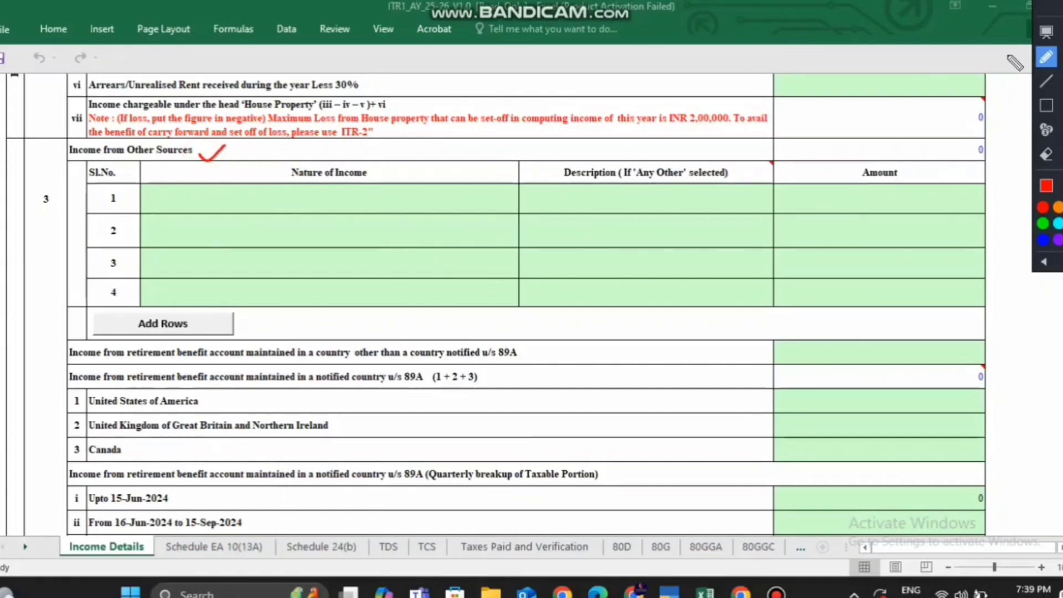
key(ctrl+shift+d)
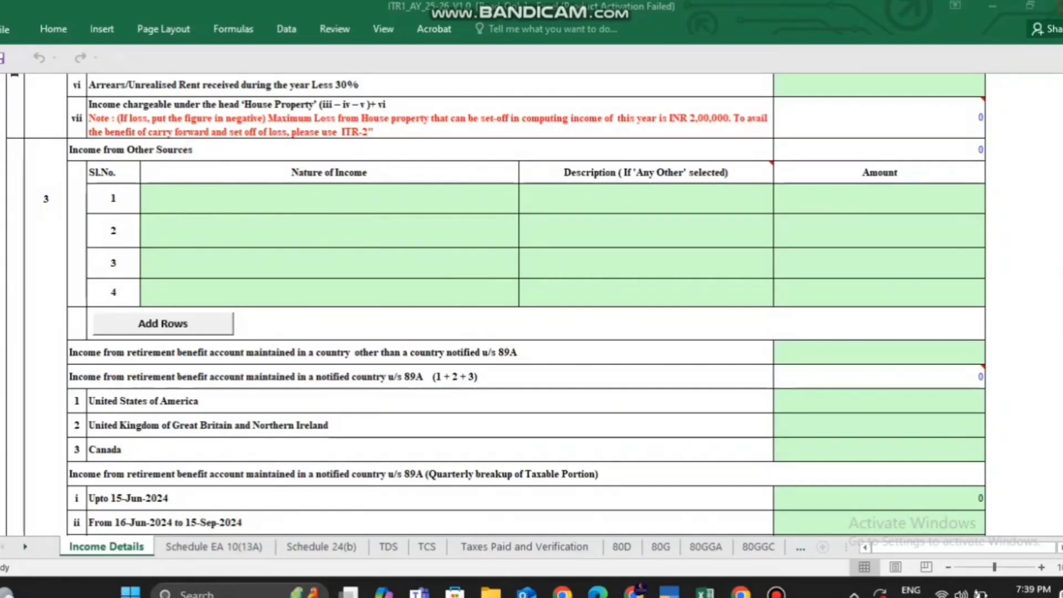
Step: Display the Nature of Income options for the first row under Income from Other Sources
double_click(428, 196)
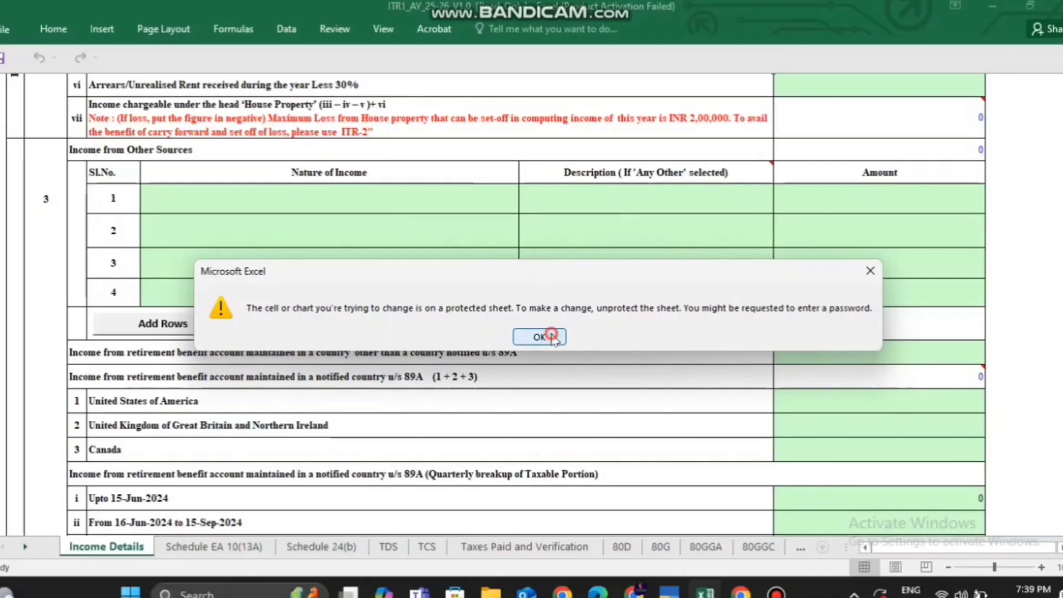
click(542, 334)
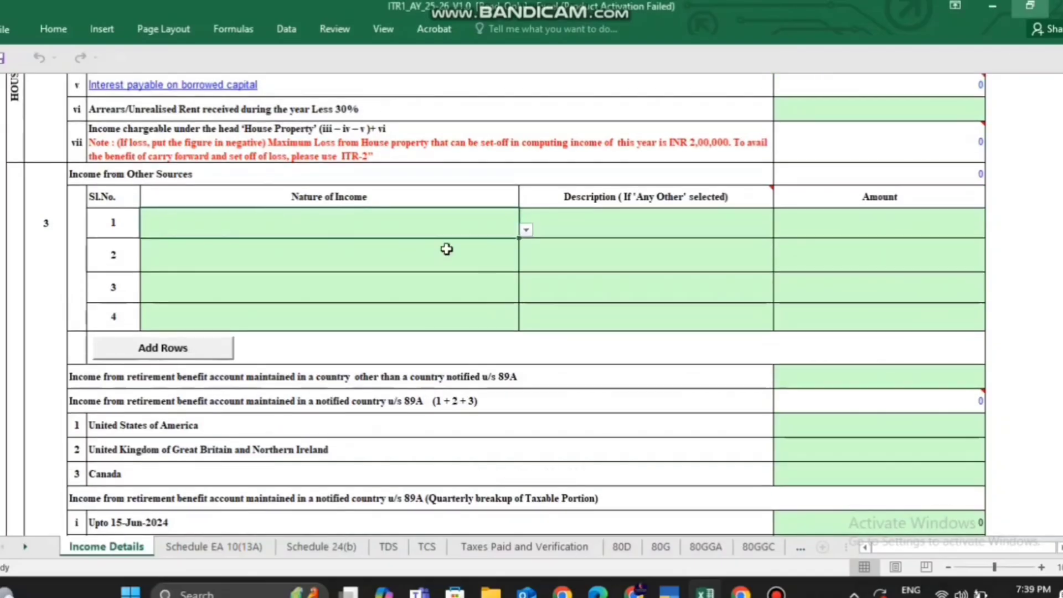
click(526, 230)
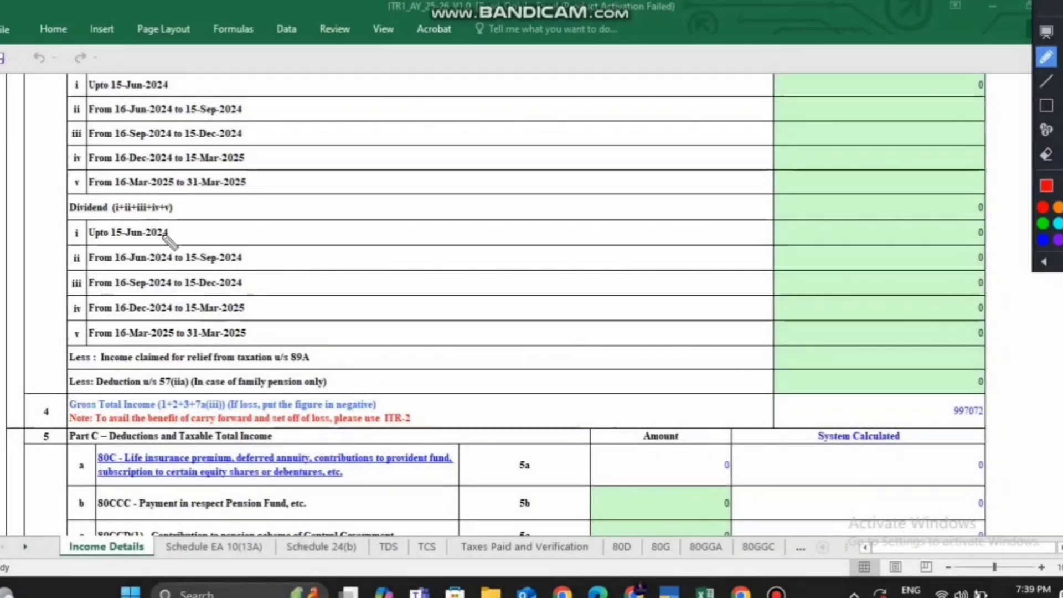
Step: Mark the Dividend heading, its quarterly period rows and the Gross Total Income amount with the red pen, and close the pen overlay
drag(177, 209, 204, 208)
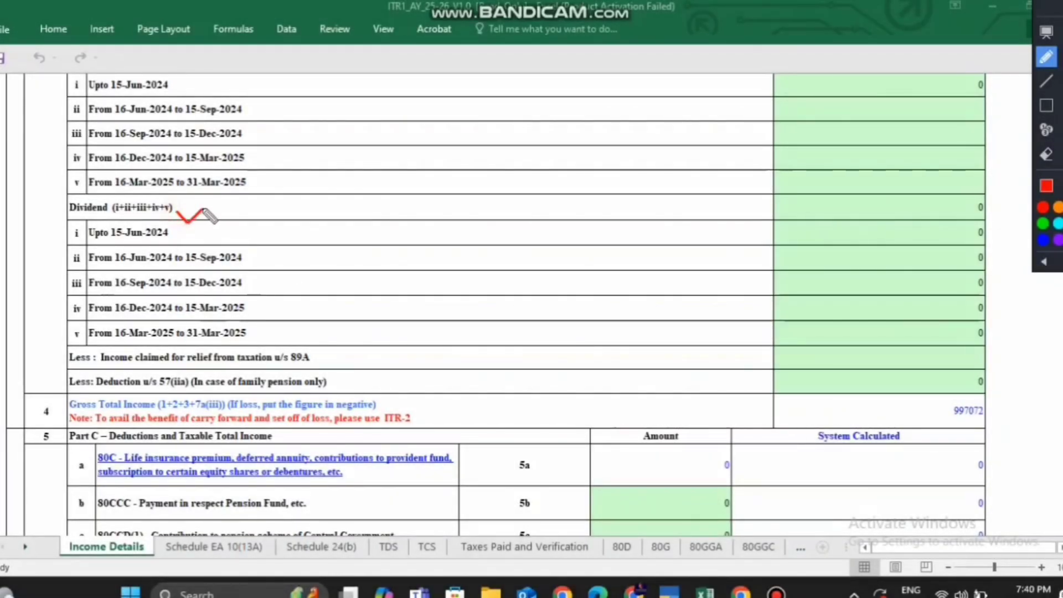
drag(157, 240, 200, 243)
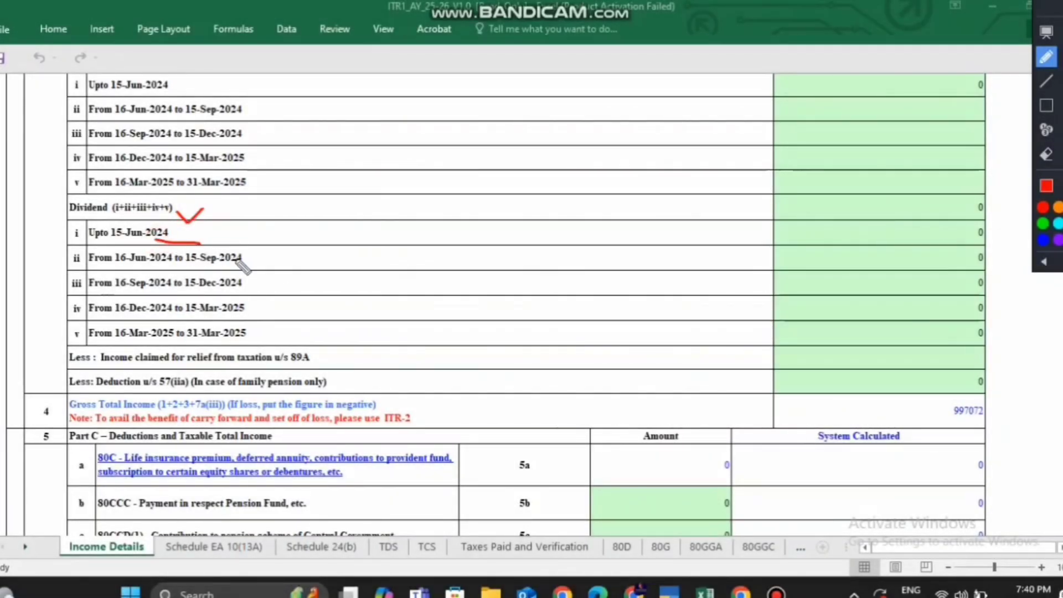
mouse_move(239, 273)
mouse_down()
mouse_move(283, 264)
mouse_move(294, 288)
mouse_up()
drag(246, 320, 285, 316)
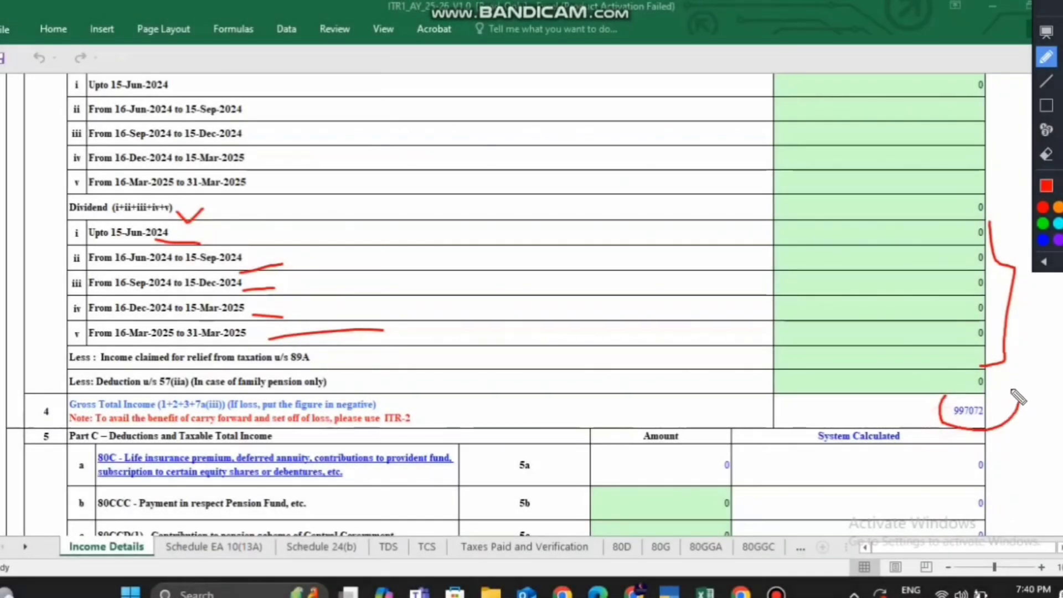
drag(1017, 397, 945, 383)
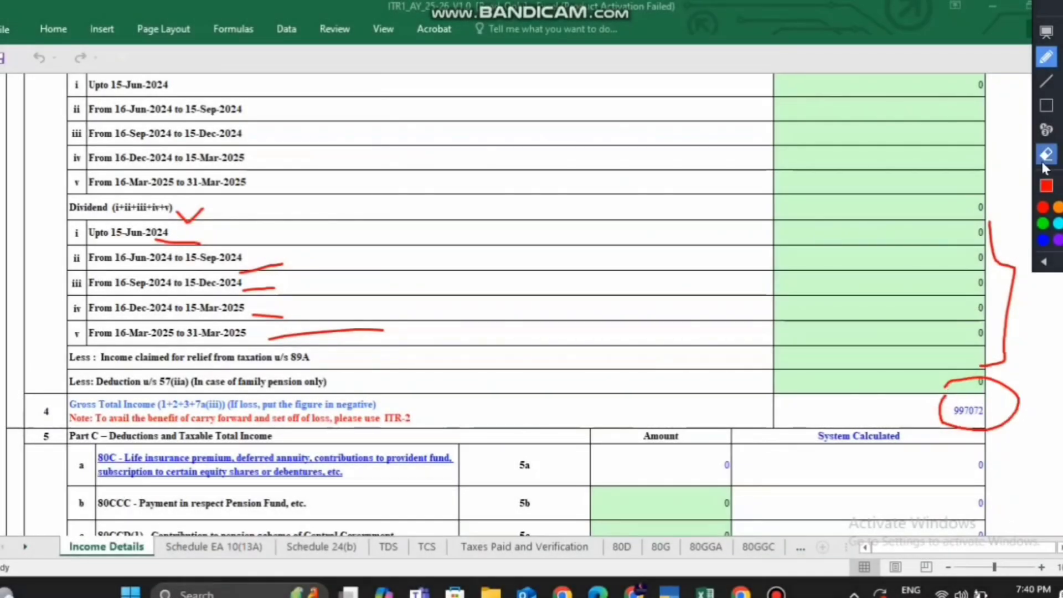
key(Escape)
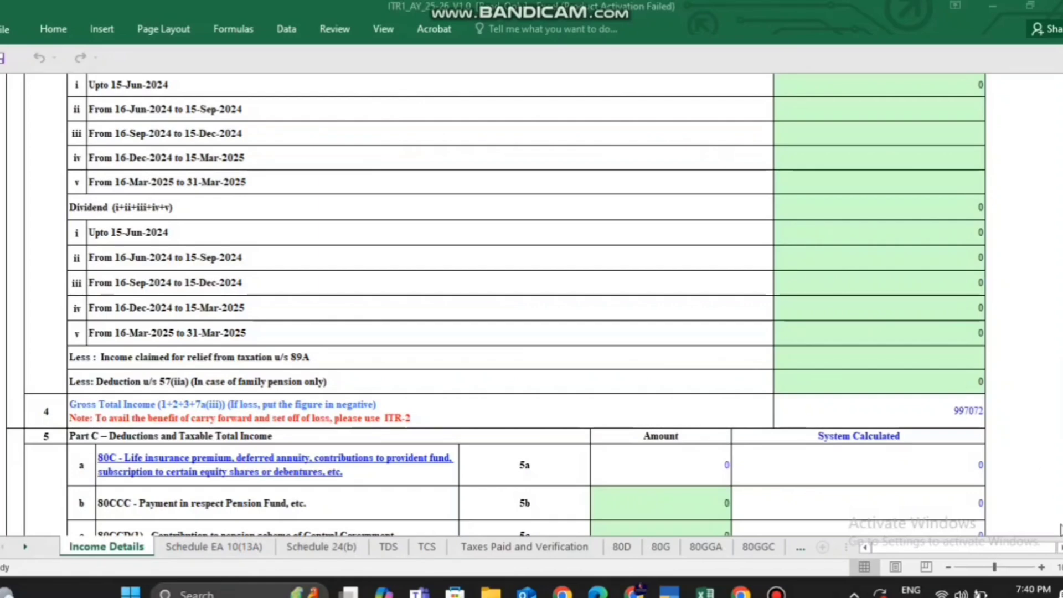
Step: Tick both ends of the 80C row in Part C – Deductions and Taxable Total Income with the red pen, and close the pen overlay
scroll(498, 276, down, 1)
scroll(499, 304, down, 4)
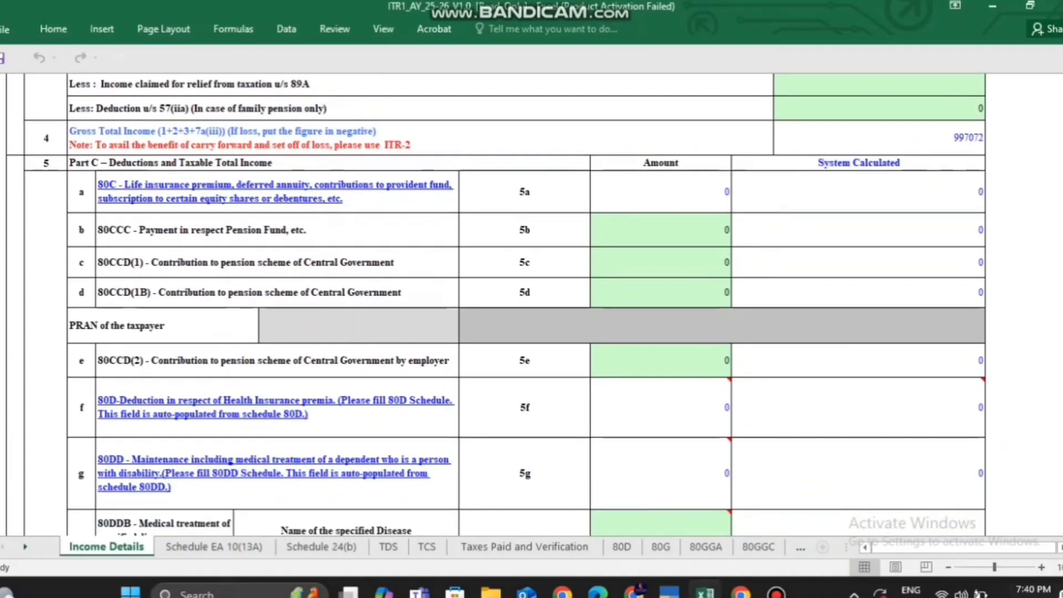
key(ctrl+alt+d)
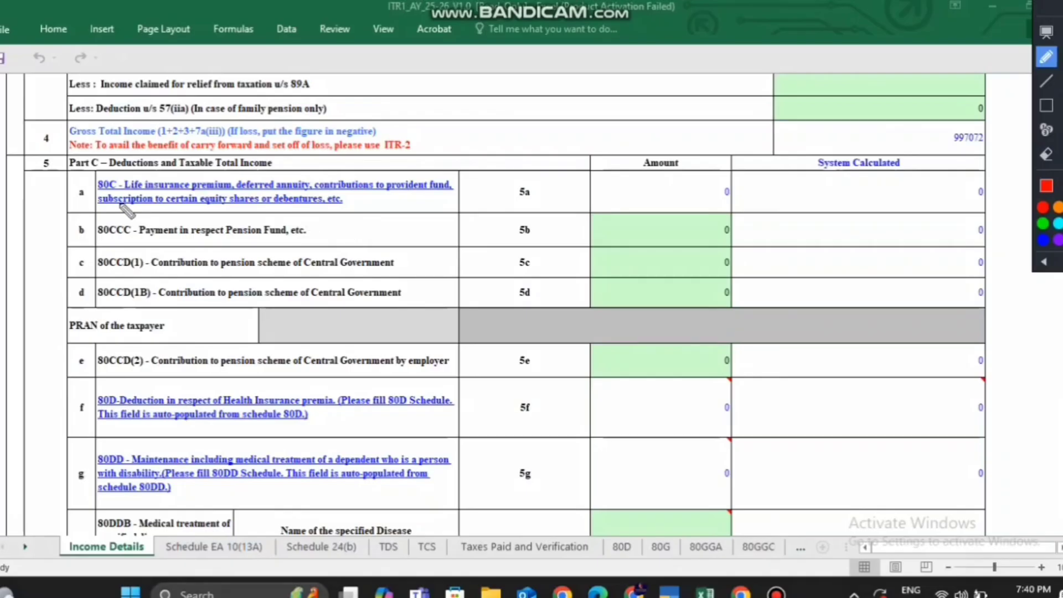
drag(72, 185, 91, 172)
drag(434, 206, 471, 195)
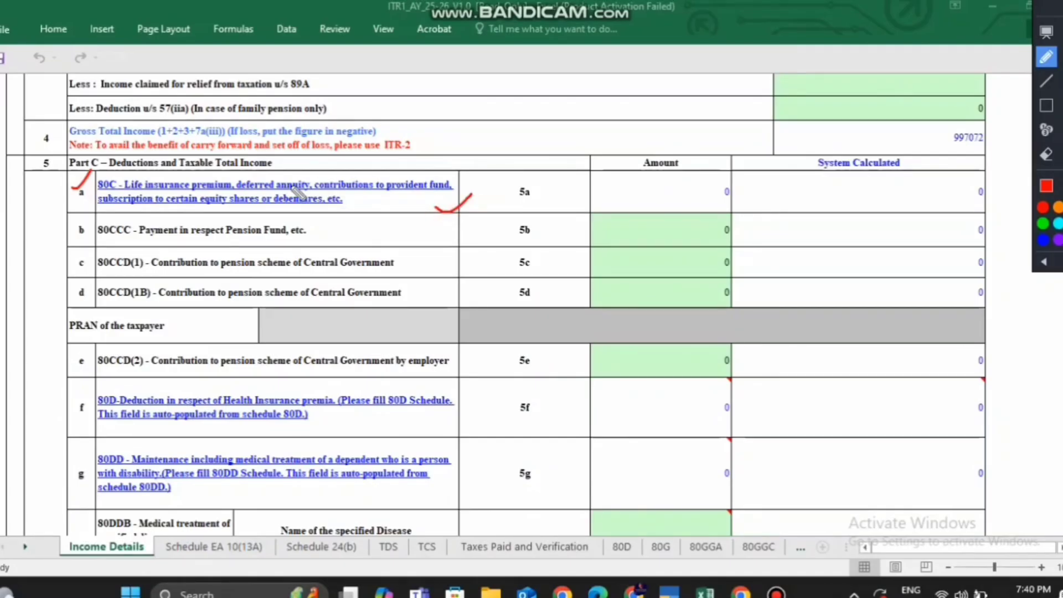
key(Escape)
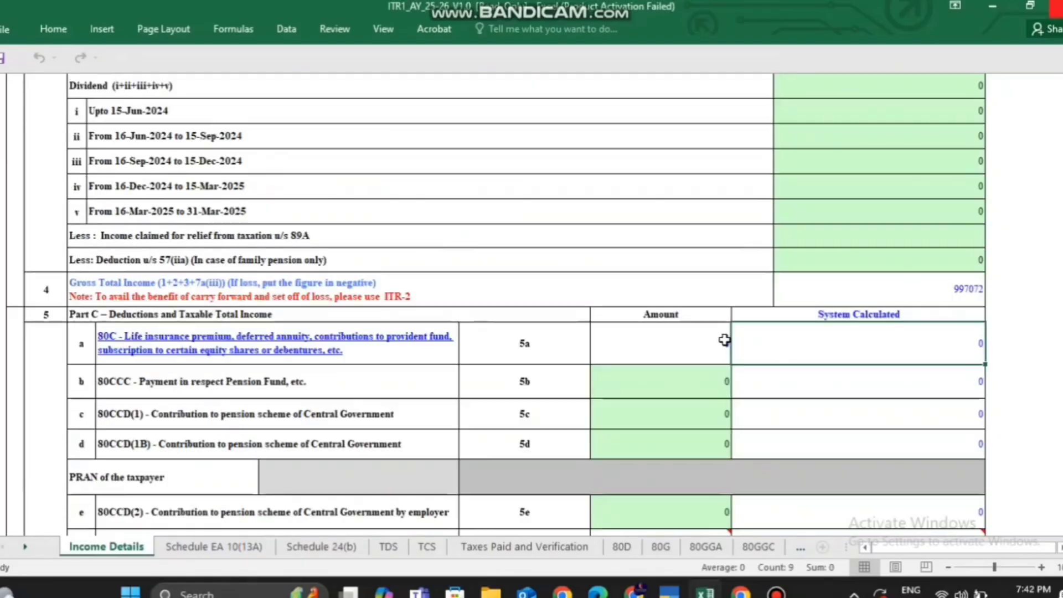
Step: Open the 80C schedule and select the first row's eligible amount and policy number cells and the total deduction cell
click(351, 350)
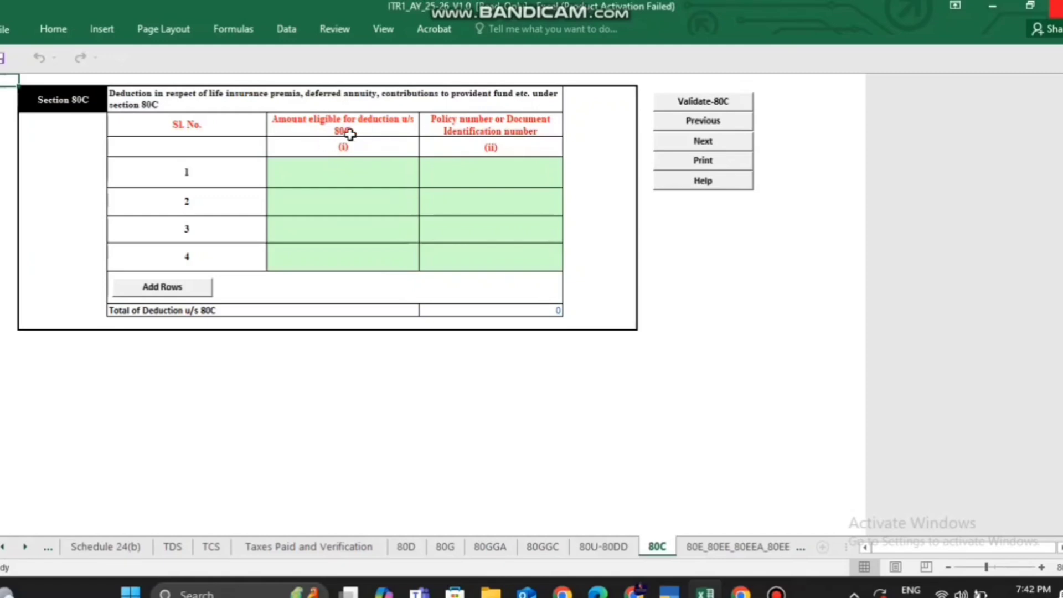
click(365, 167)
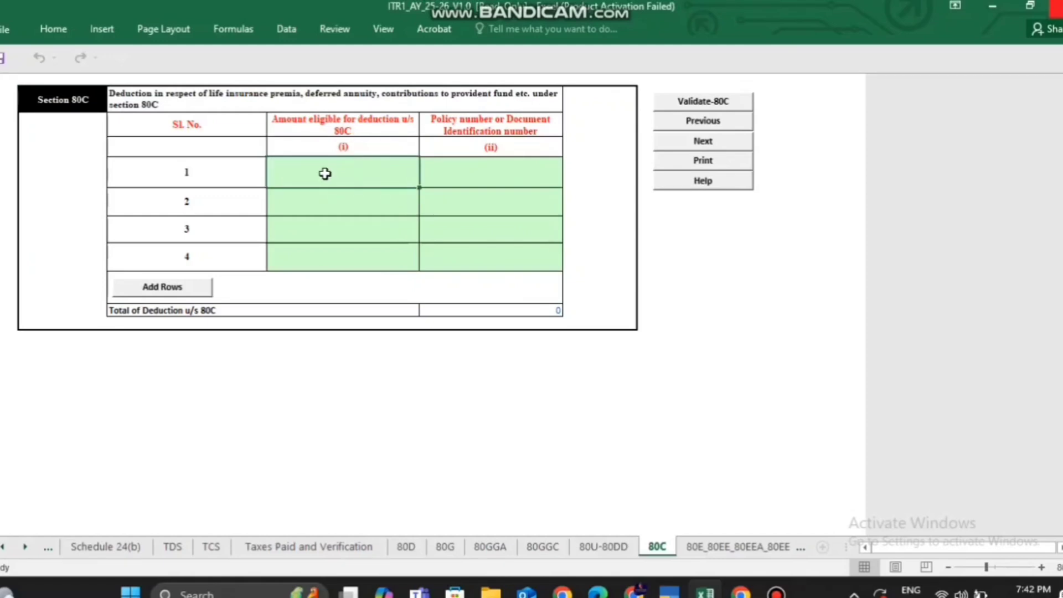
click(457, 172)
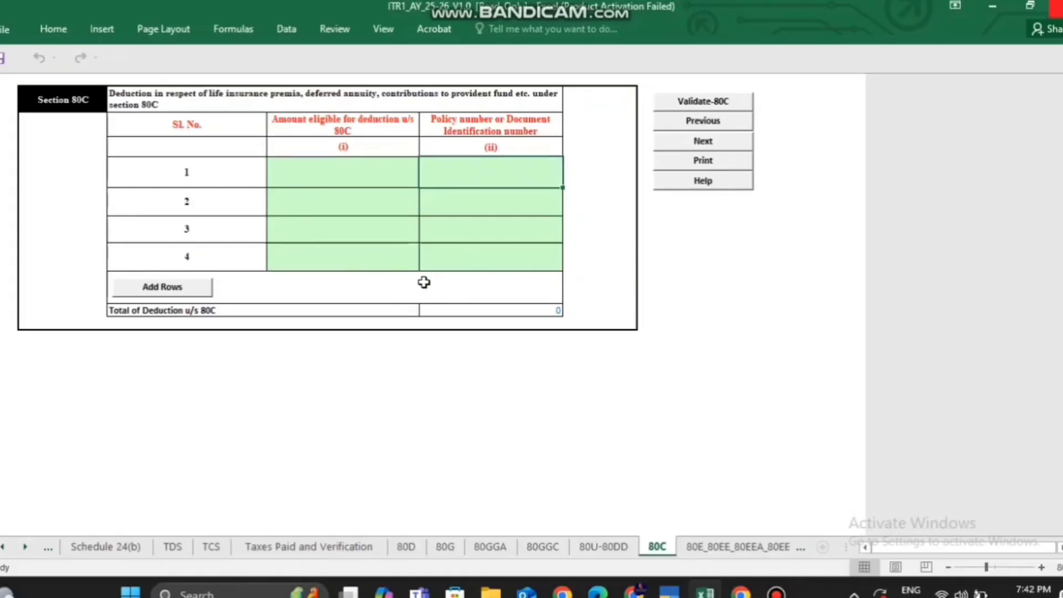
click(483, 315)
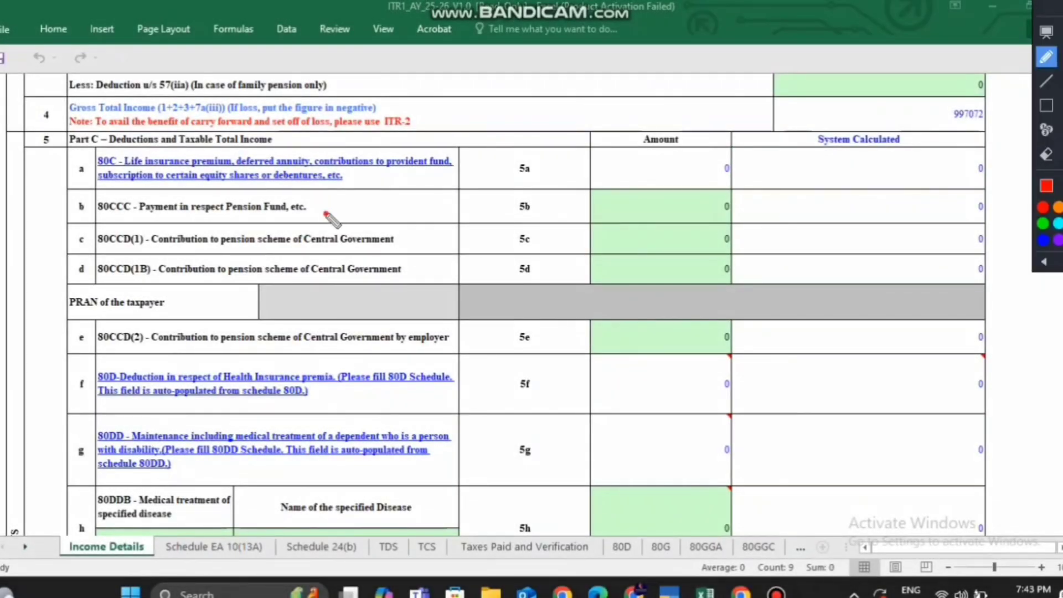
Step: On the Income Details sheet, mark the 80CCC, 80CCD(1), 80CCD(1B), 80CCD(2) and 80D rows and bracket the 5b–5d system-calculated amounts in red pen
drag(326, 214, 398, 178)
click(426, 252)
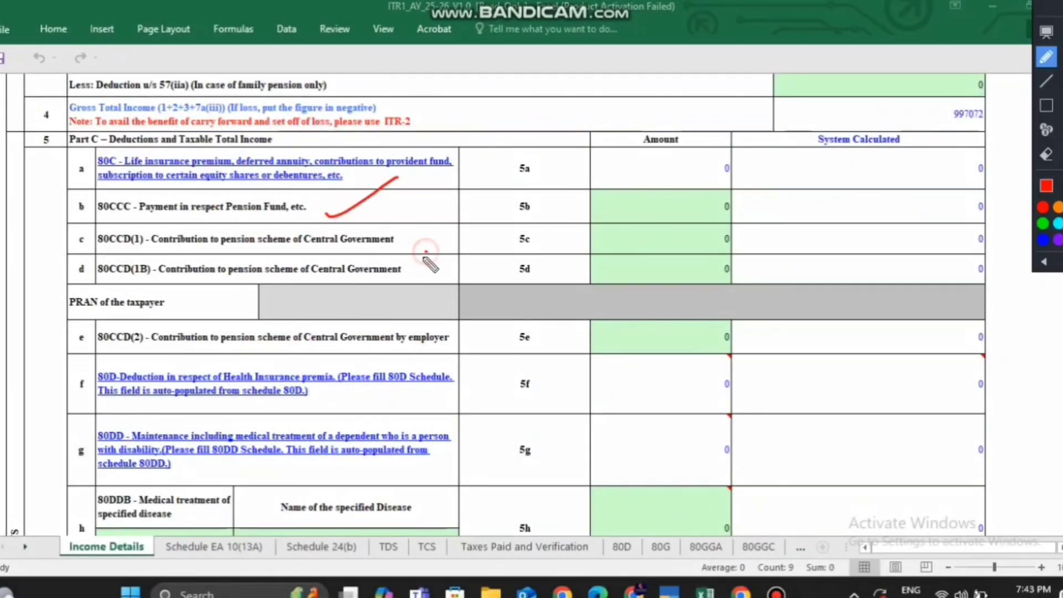
drag(419, 279, 482, 230)
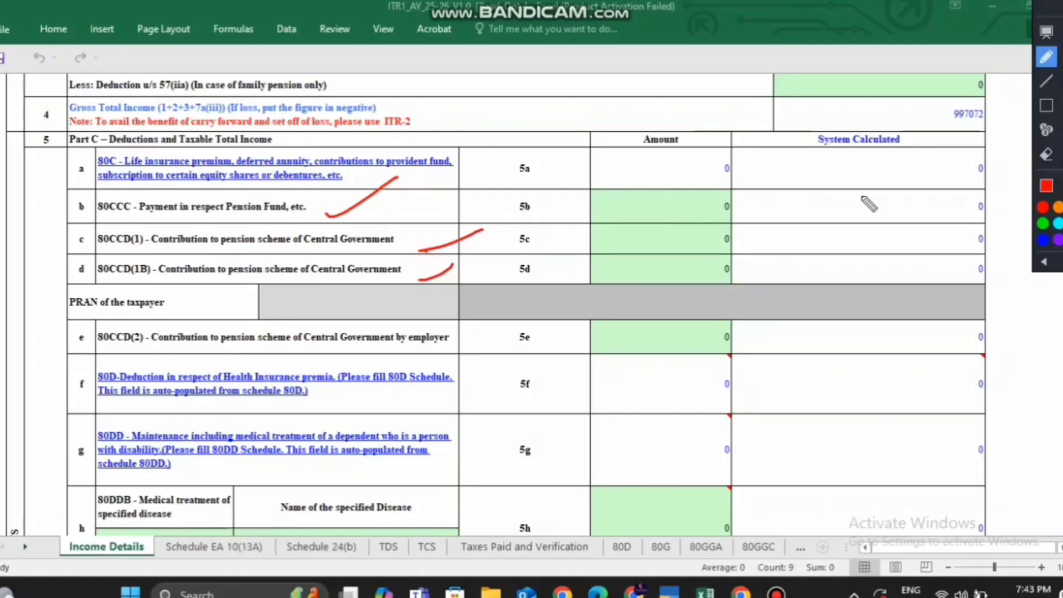
drag(943, 189, 959, 278)
drag(114, 351, 222, 365)
drag(949, 347, 997, 348)
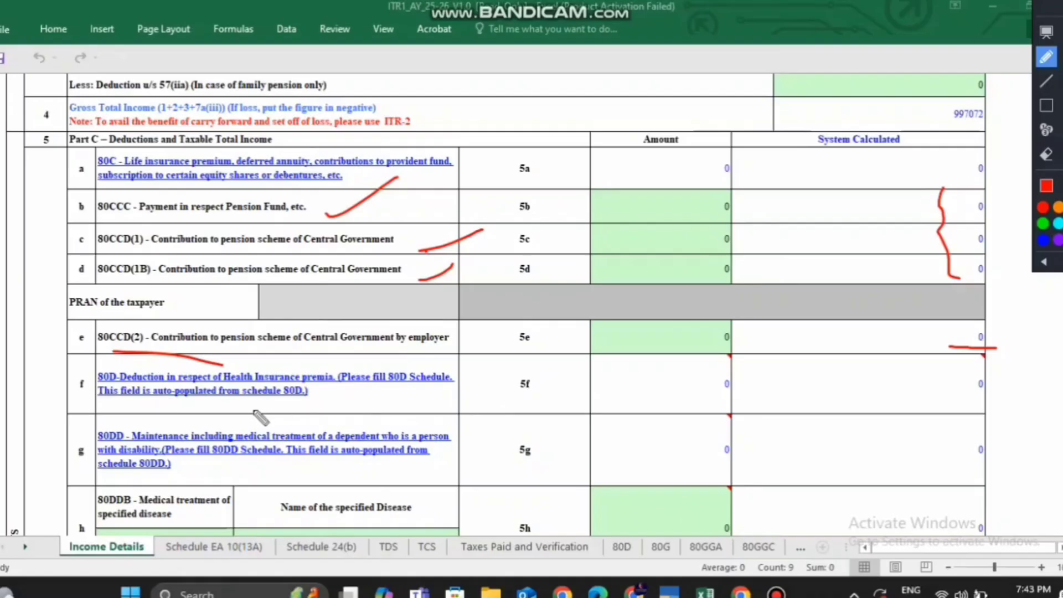
drag(249, 407, 344, 406)
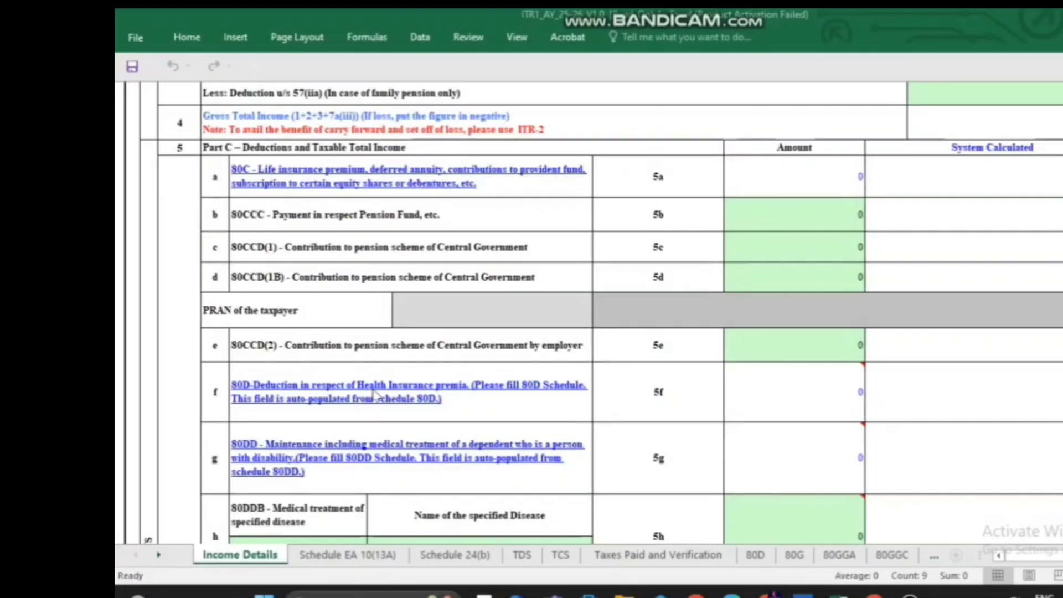
Step: Open the 80D schedule and select the first row's insurer name, policy number and health insurance amount cells
click(375, 398)
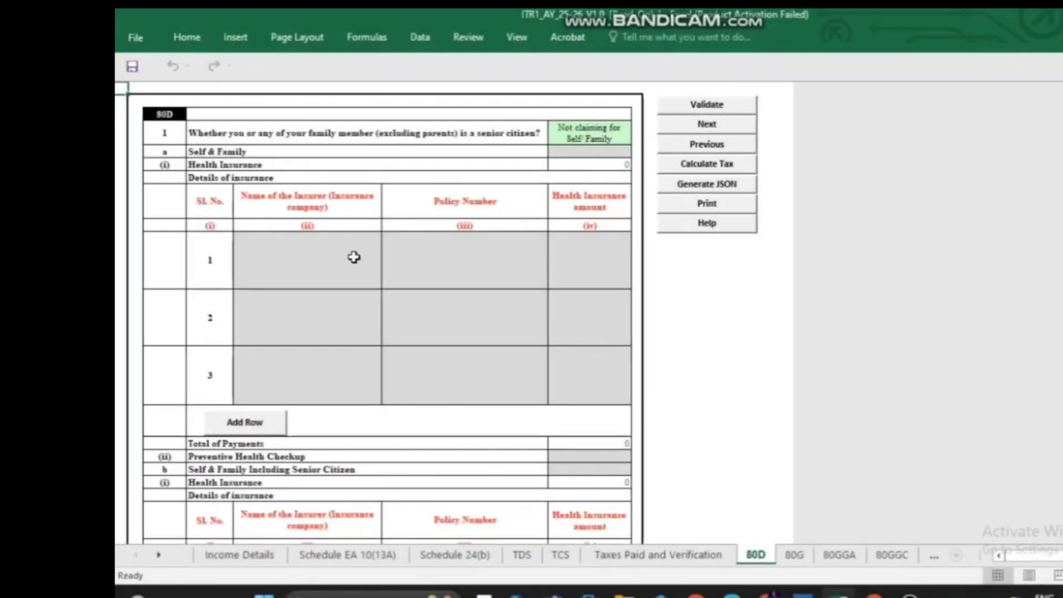
click(311, 255)
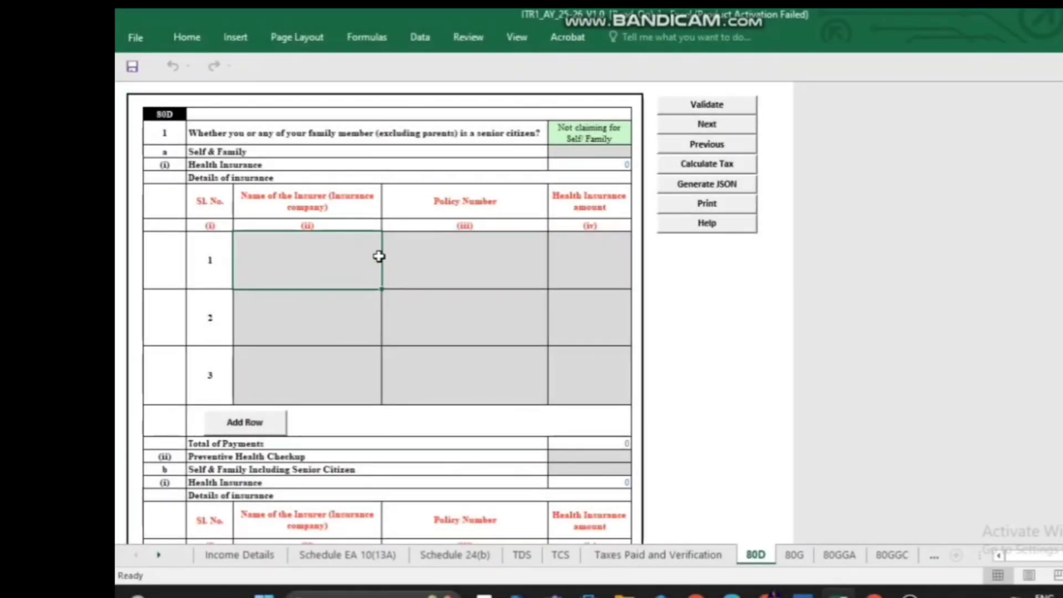
click(467, 251)
click(602, 253)
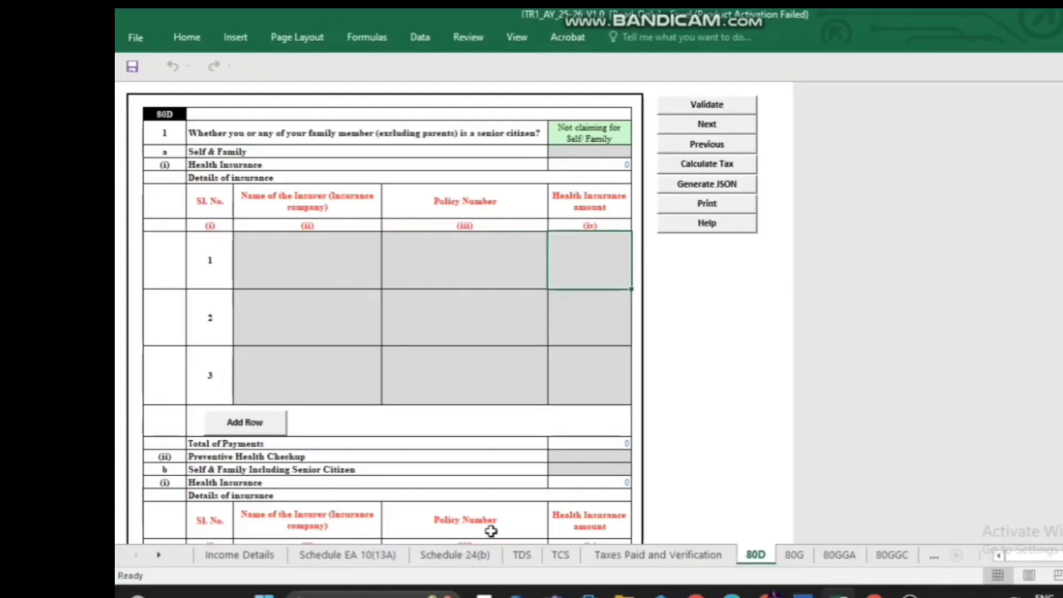
Step: Return to the Income Details sheet and underline and tick the 80DD dependent disability deduction with the red pen
click(242, 555)
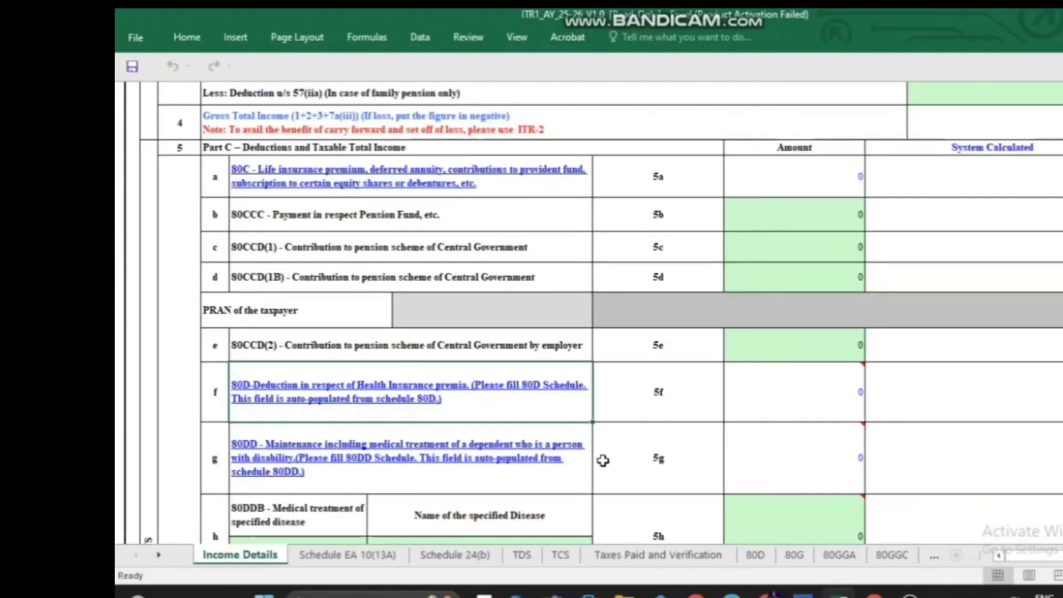
key(ctrl+alt+d)
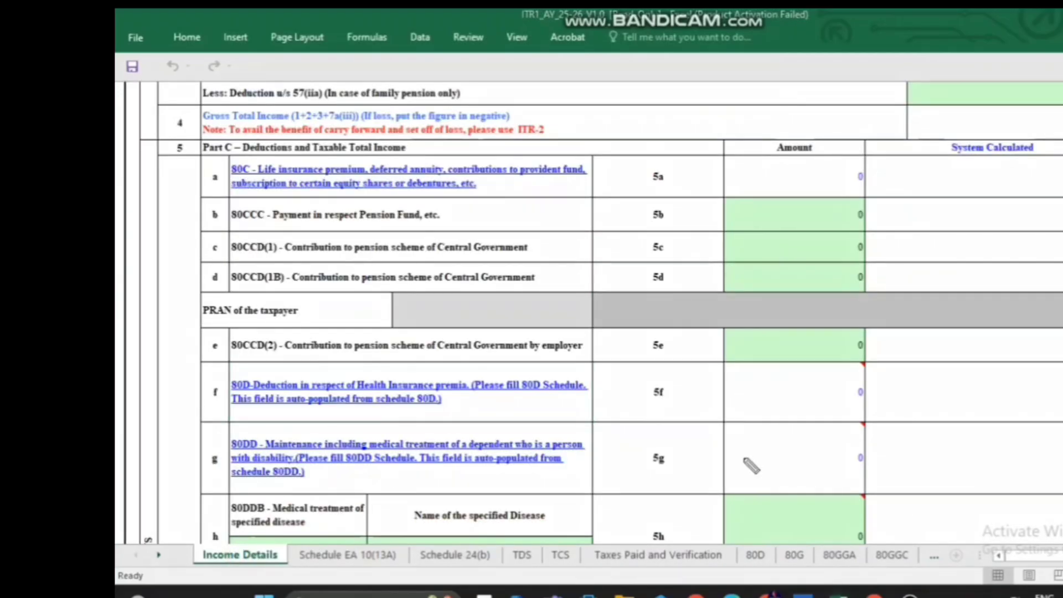
drag(326, 471, 413, 476)
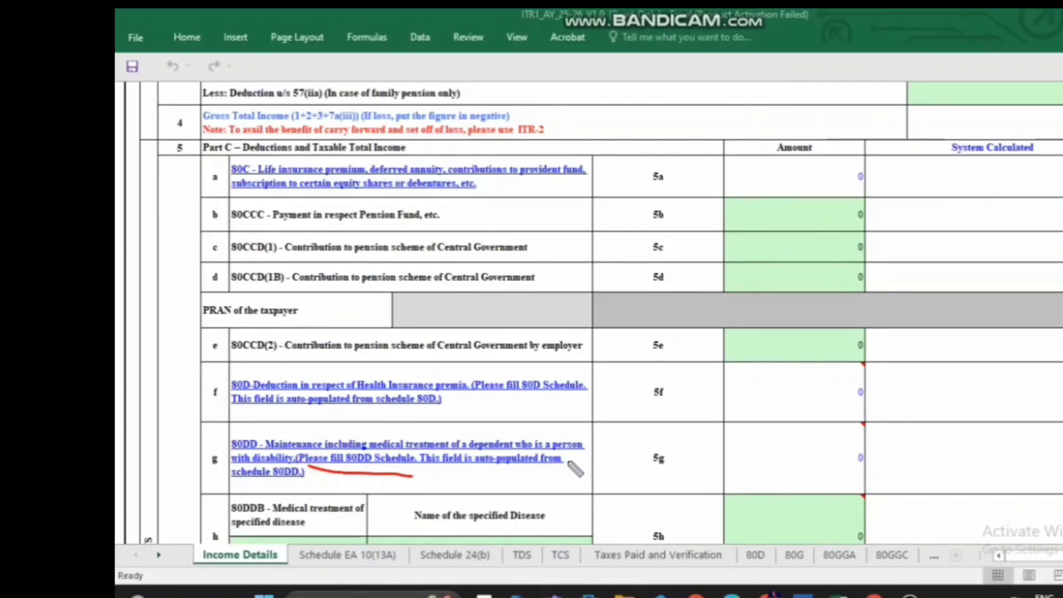
drag(526, 474, 616, 437)
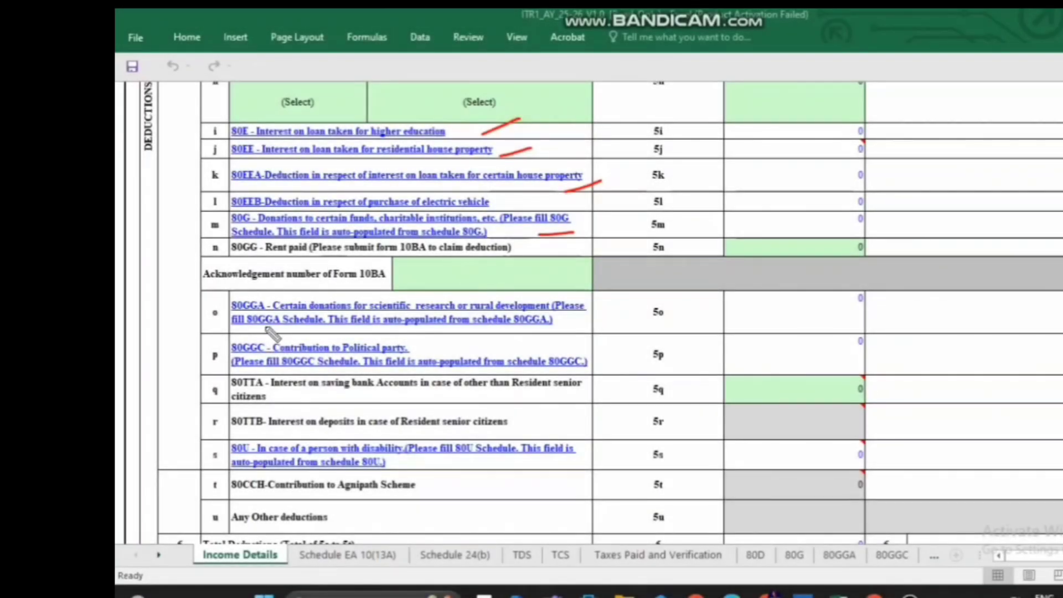
Step: Underline the 80GGA, 80GGC, 80TTA, 80TTB and 80U deduction rows with the red pen, and close the pen overlay
drag(255, 332, 308, 328)
drag(272, 382, 380, 361)
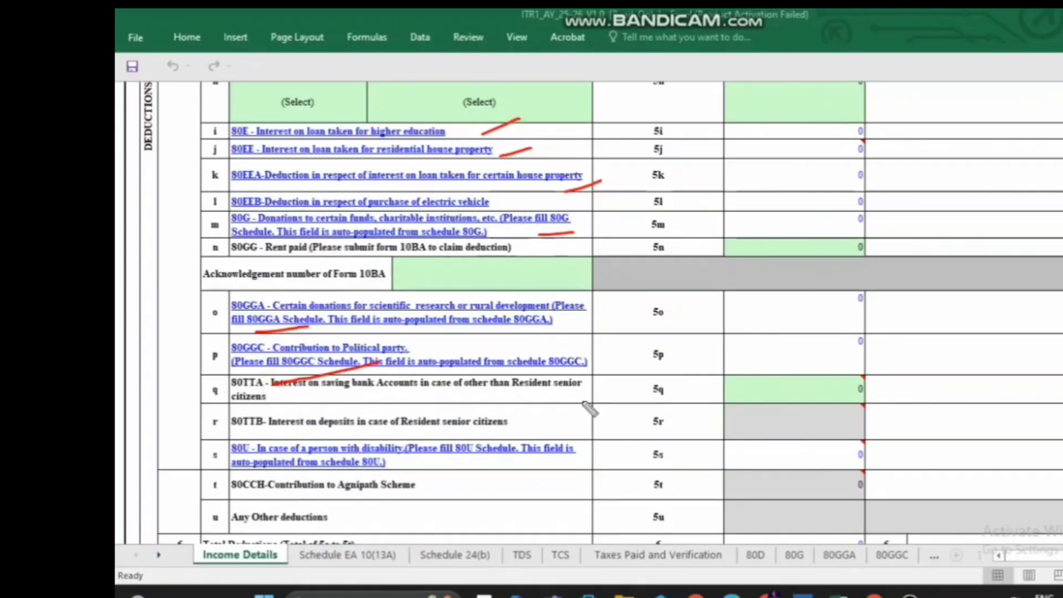
drag(299, 408, 424, 402)
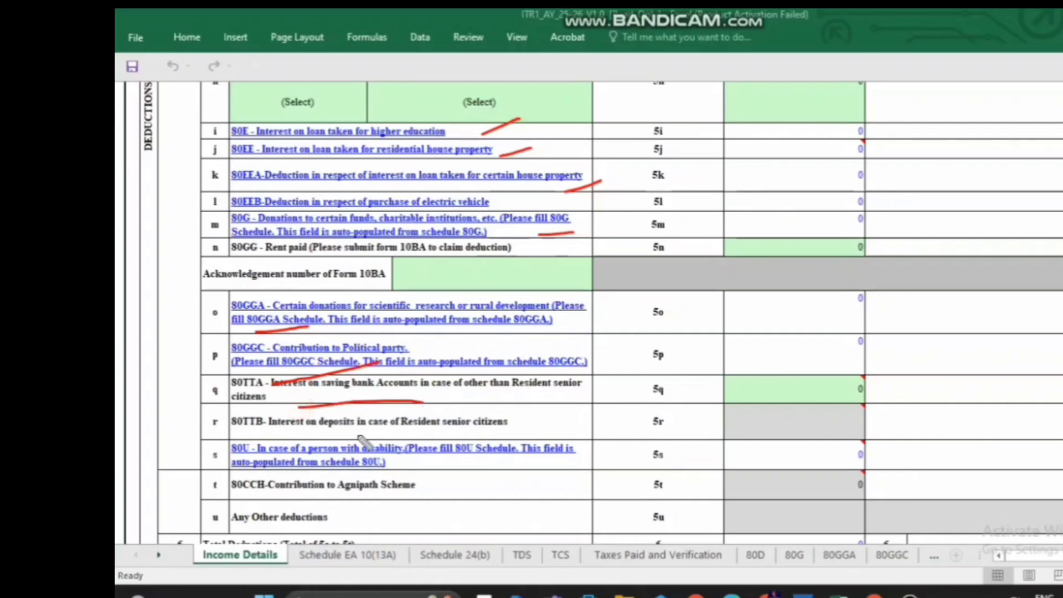
drag(344, 443, 483, 449)
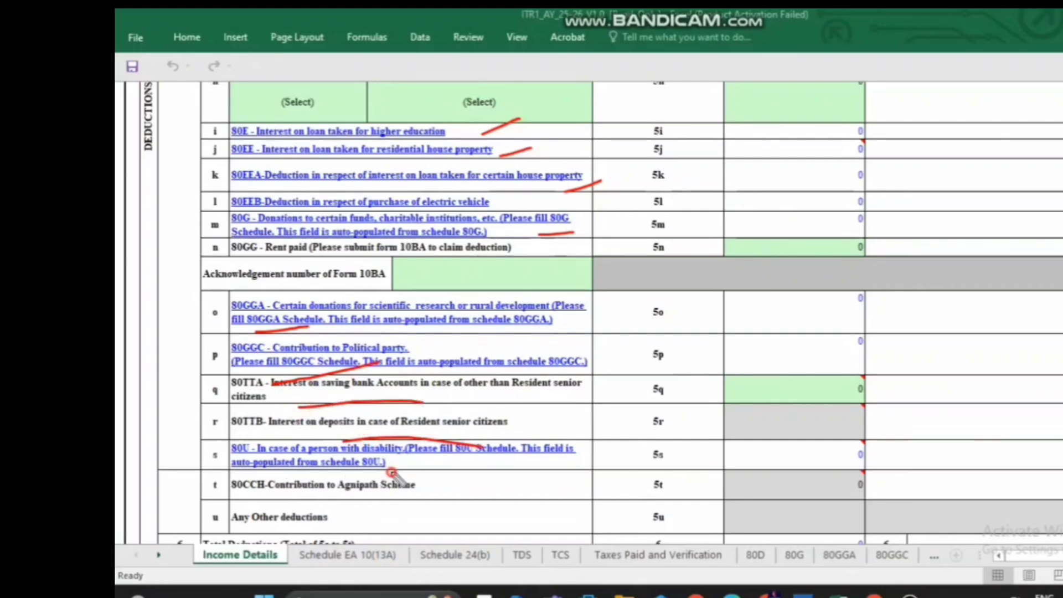
drag(391, 473, 441, 470)
key(Escape)
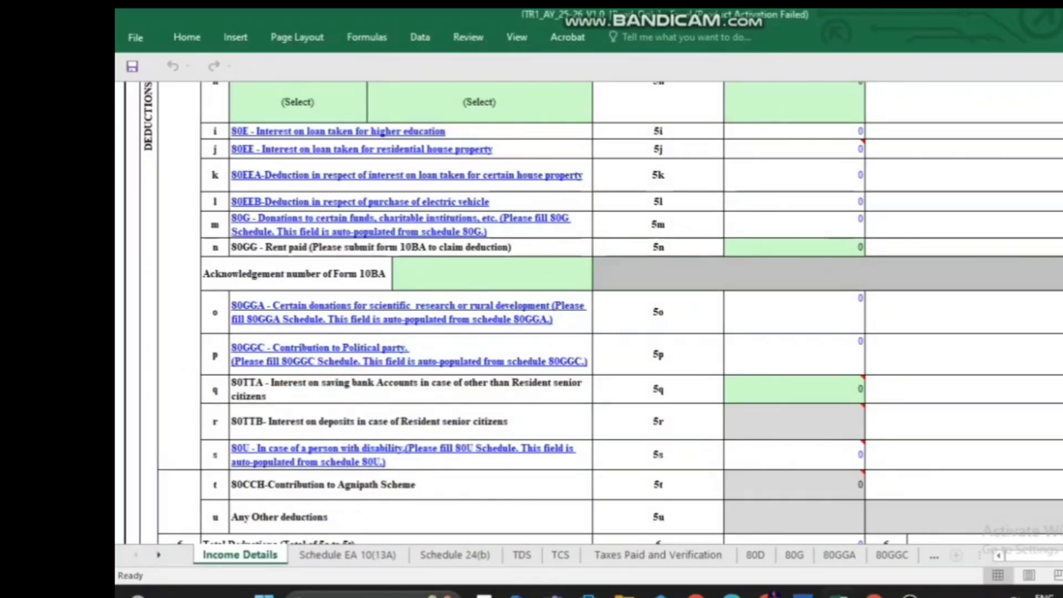
Step: View the Nature of Income options for the first Exempt Income row, and close the list without choosing one
scroll(601, 312, down, 3)
scroll(601, 312, down, 2)
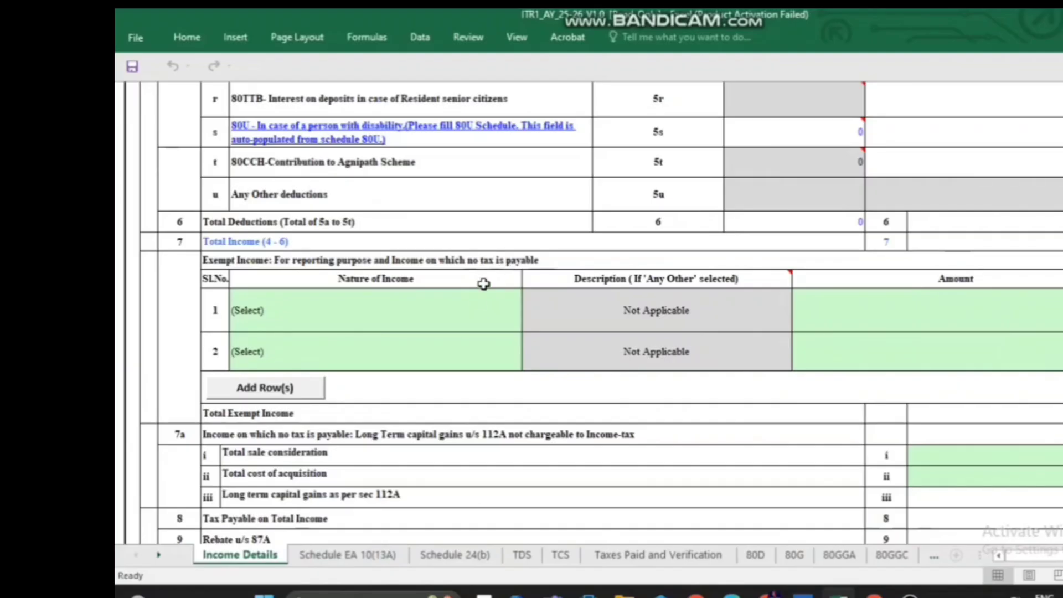
click(477, 306)
click(529, 324)
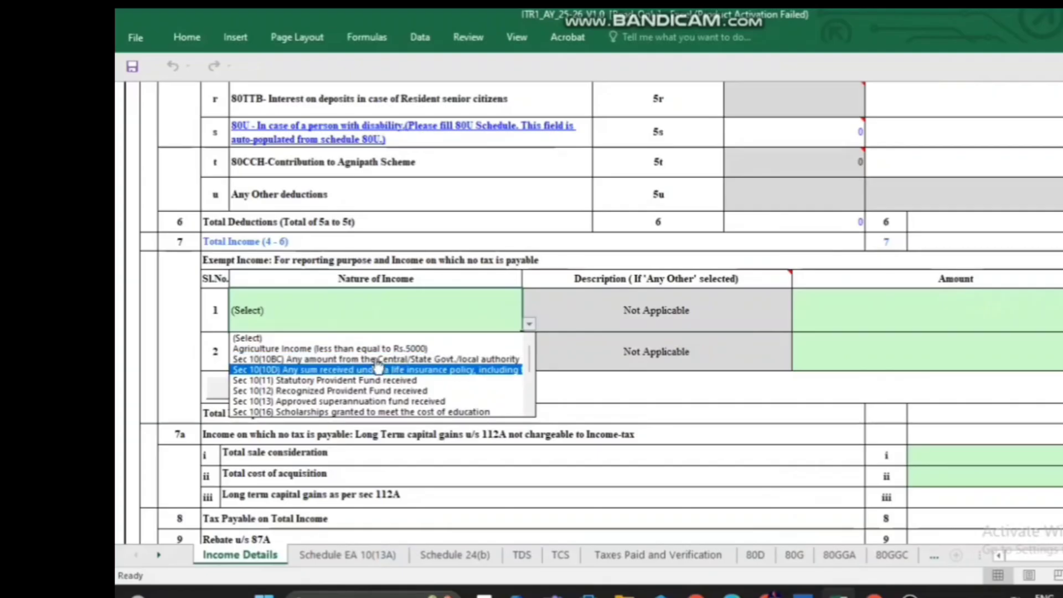
click(688, 398)
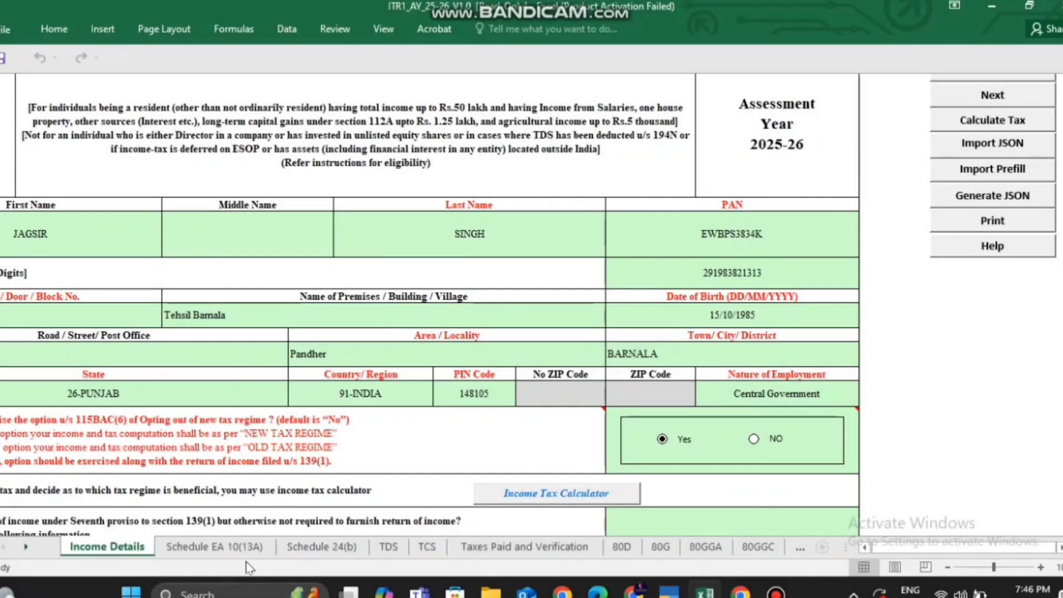
Step: View Schedule EA 10(13A) and Schedule 24(b), and open the TDS schedule, dismissing its alert
click(246, 546)
click(321, 547)
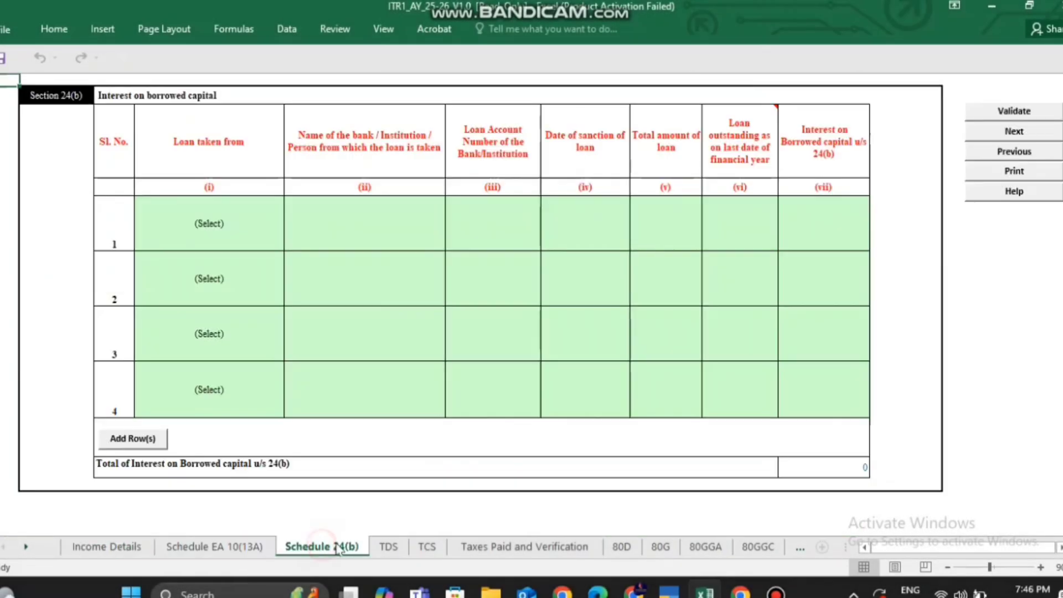
click(388, 547)
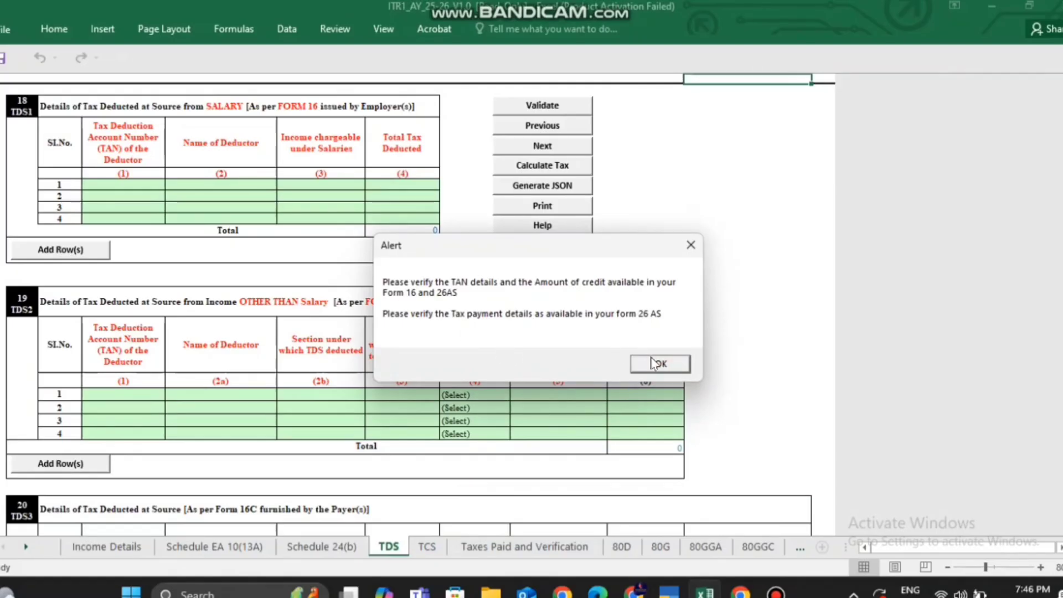
click(655, 363)
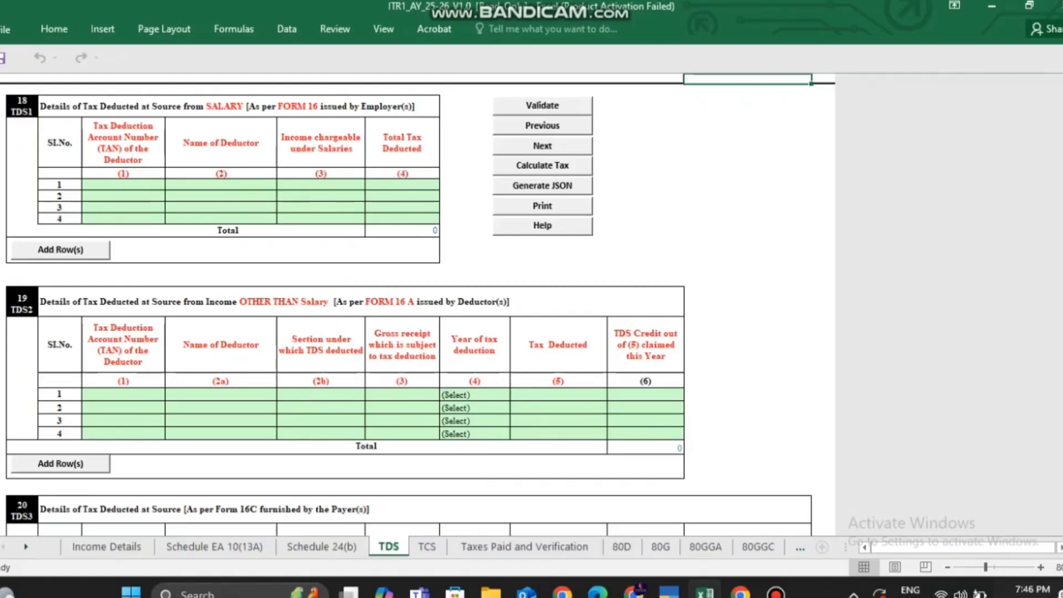
Step: Draw red pen ticks beside the TDS1 salary table and the TDS2 other-than-salary heading
key(ctrl+alt+d)
mouse_move(443, 154)
mouse_down()
mouse_move(446, 162)
mouse_move(488, 129)
mouse_up()
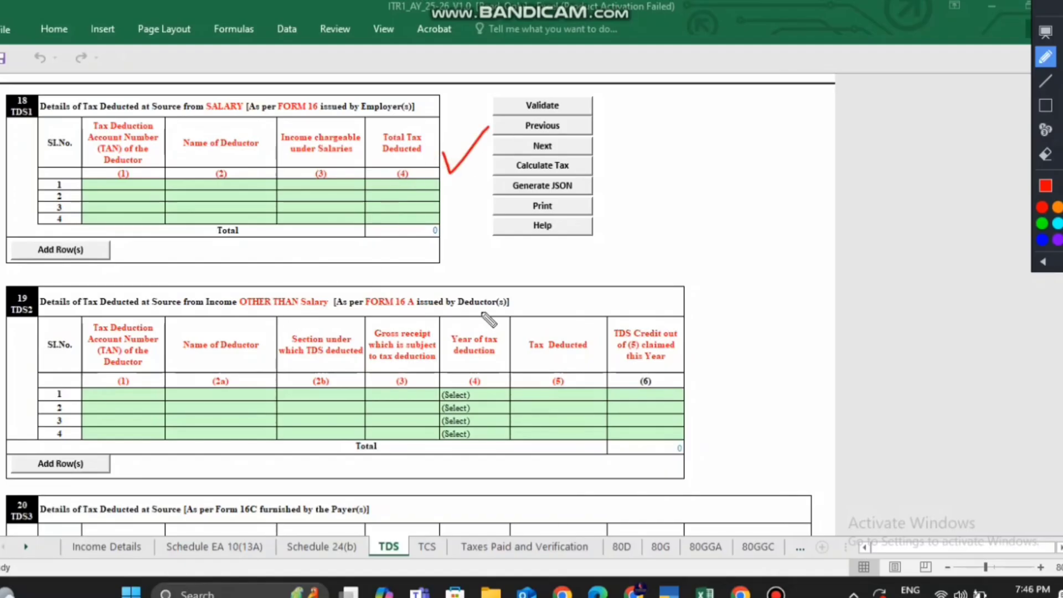
drag(503, 304, 573, 257)
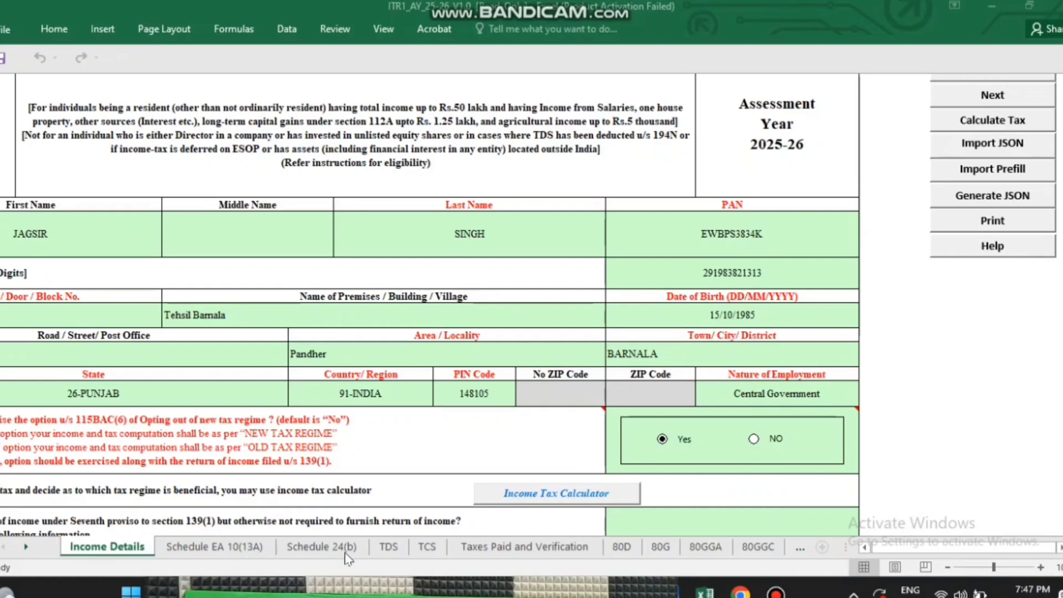
Step: Open the Taxes Paid and Verification sheet and select the Total TDS Claimed amount cell
click(553, 546)
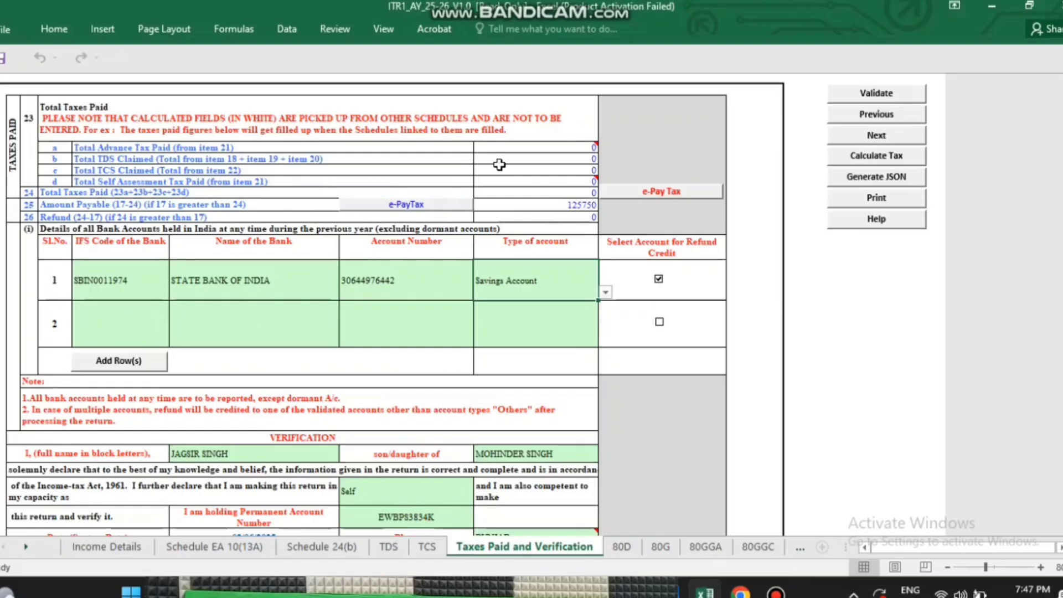
click(559, 159)
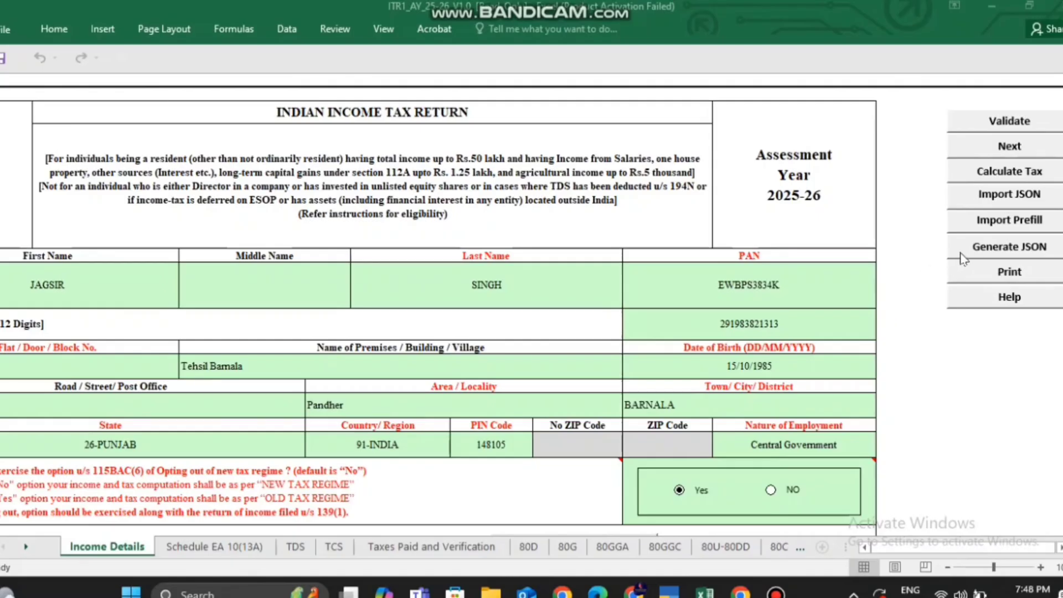
Step: Generate the return's JSON from the Income Details sheet, acknowledge the alerts and save the JSON from the Summary sheet
click(974, 246)
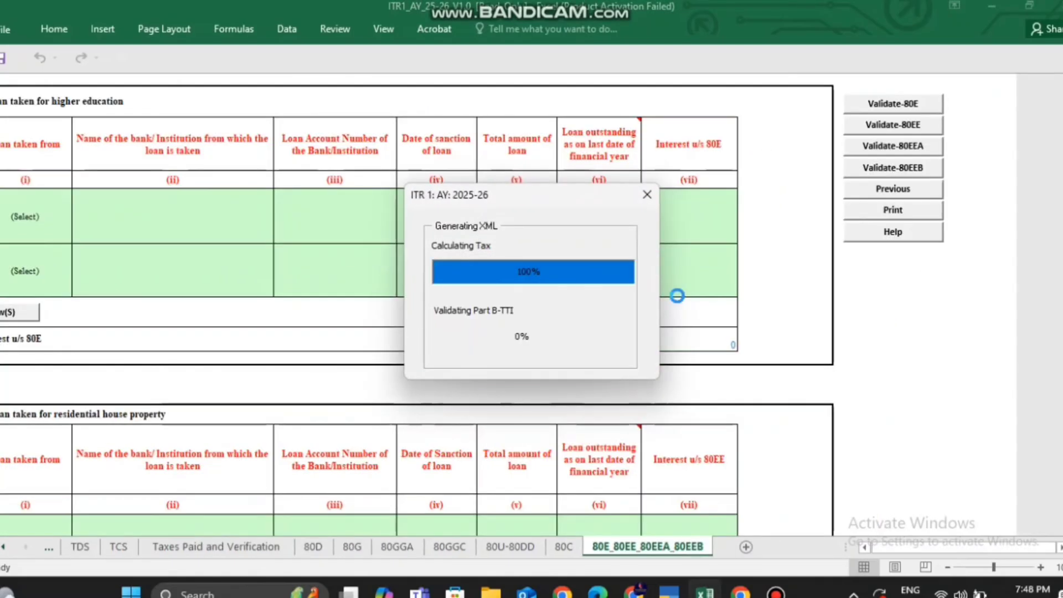
click(659, 352)
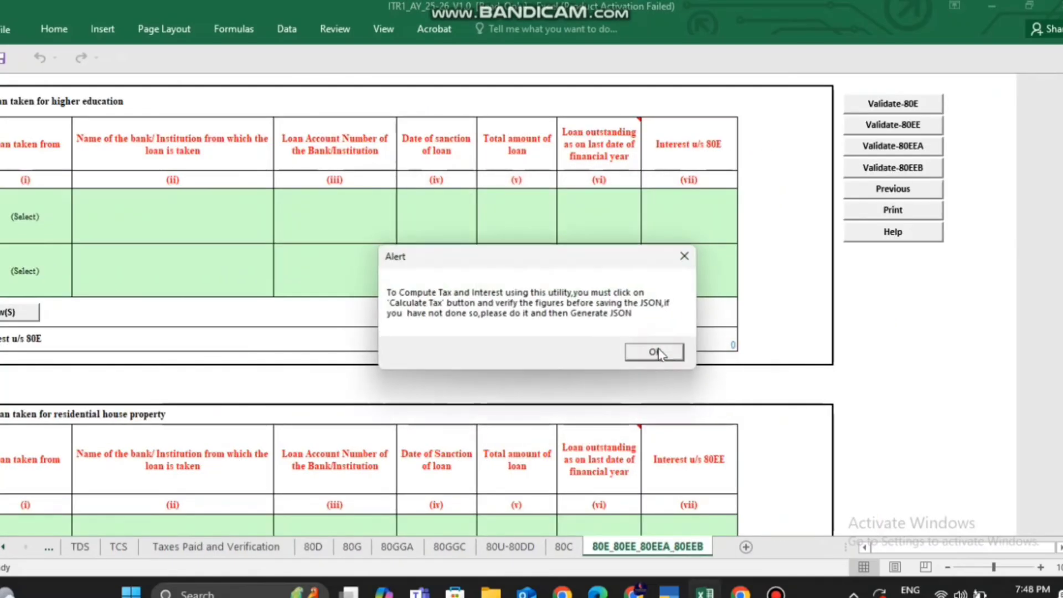
click(659, 350)
click(659, 348)
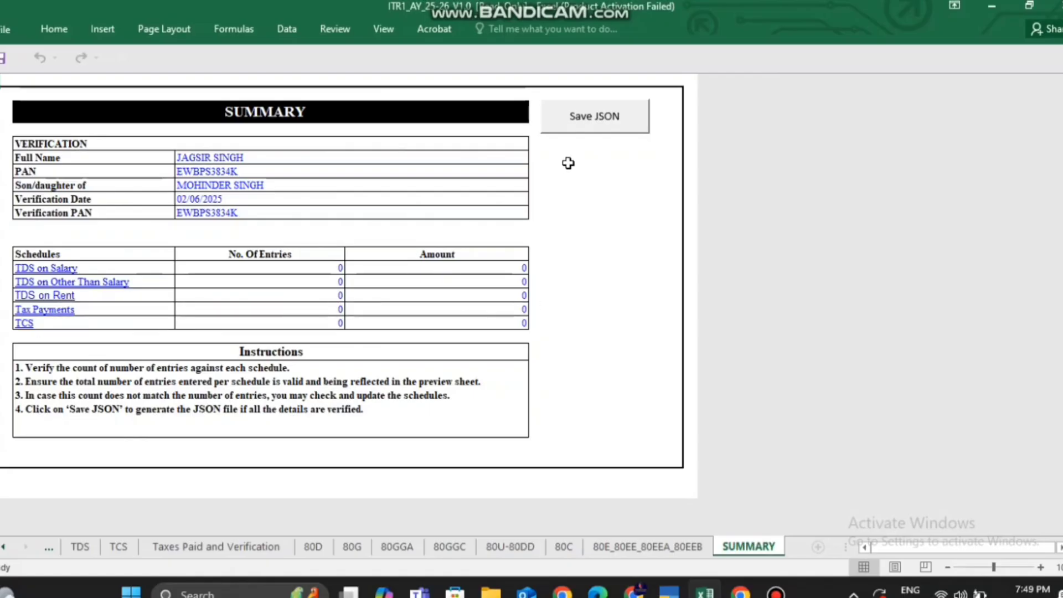
click(594, 123)
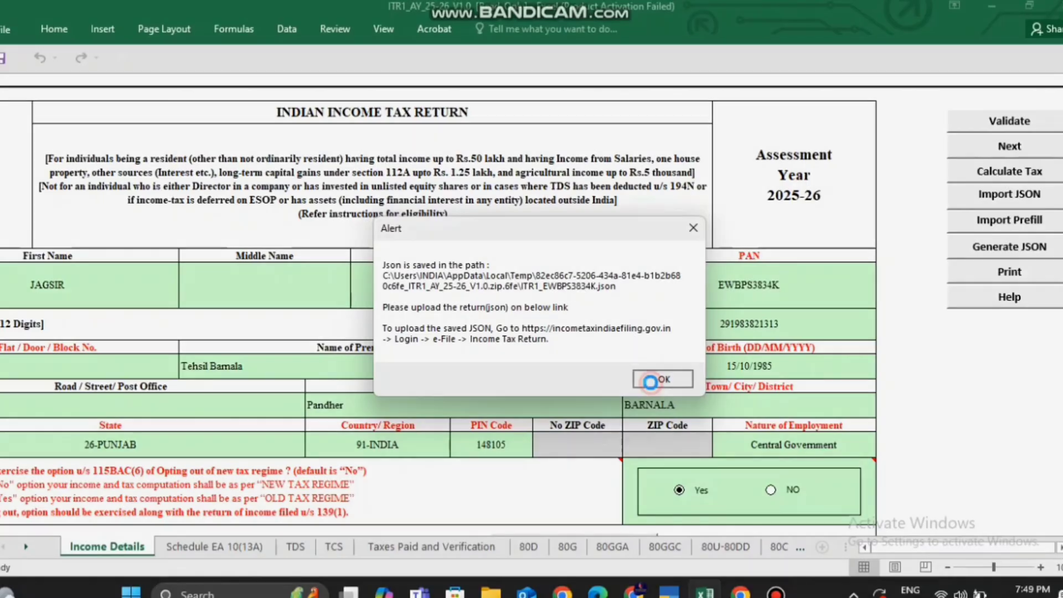
click(650, 383)
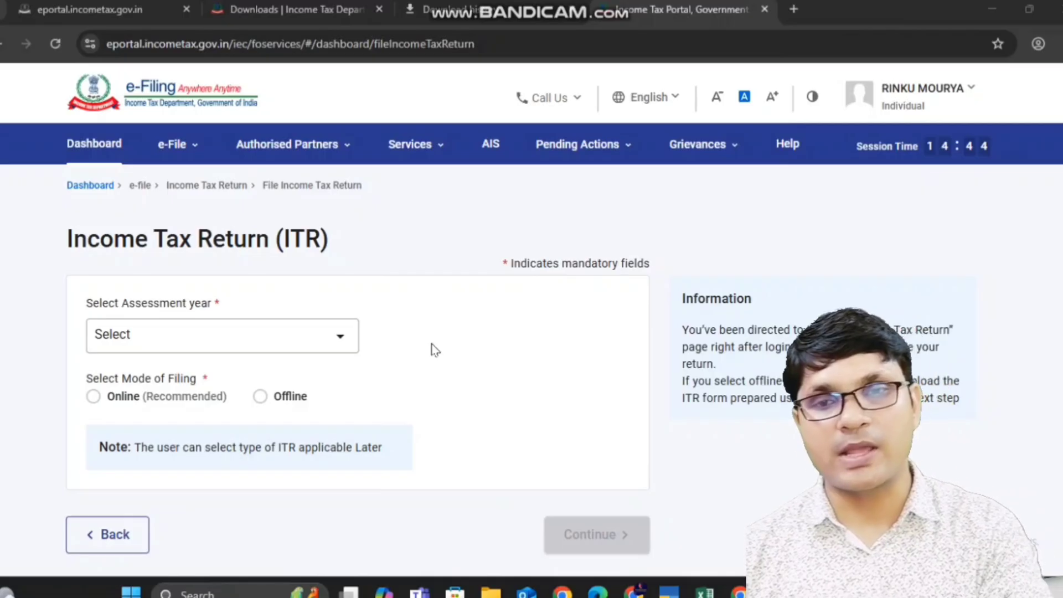
Step: On the e-filing portal, choose assessment year 2025-26, filing type 139(1) - Original Return, No for audit and ITR-1, and continue
click(261, 335)
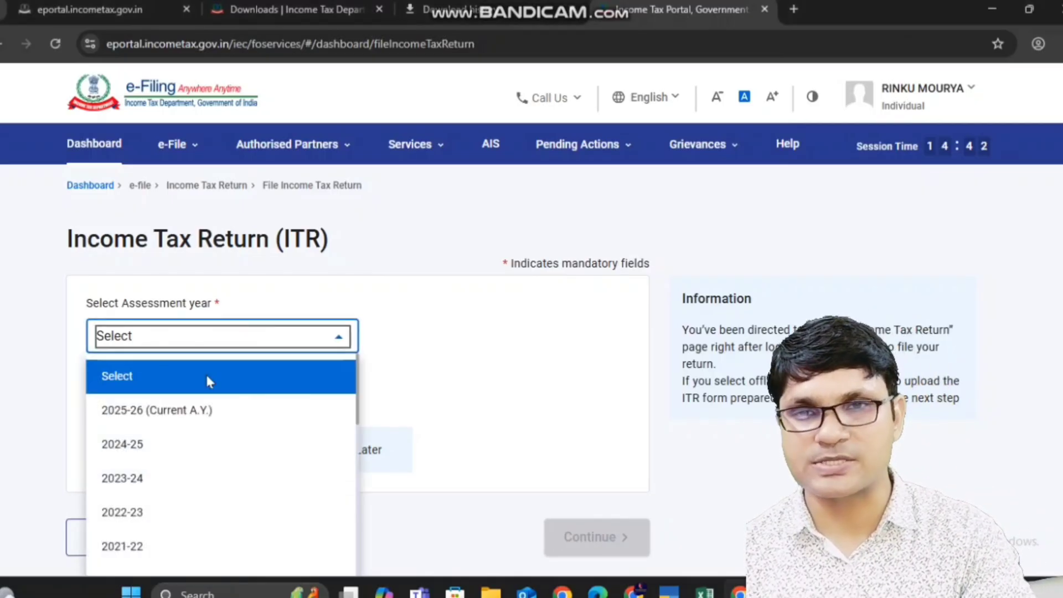
click(185, 417)
click(183, 415)
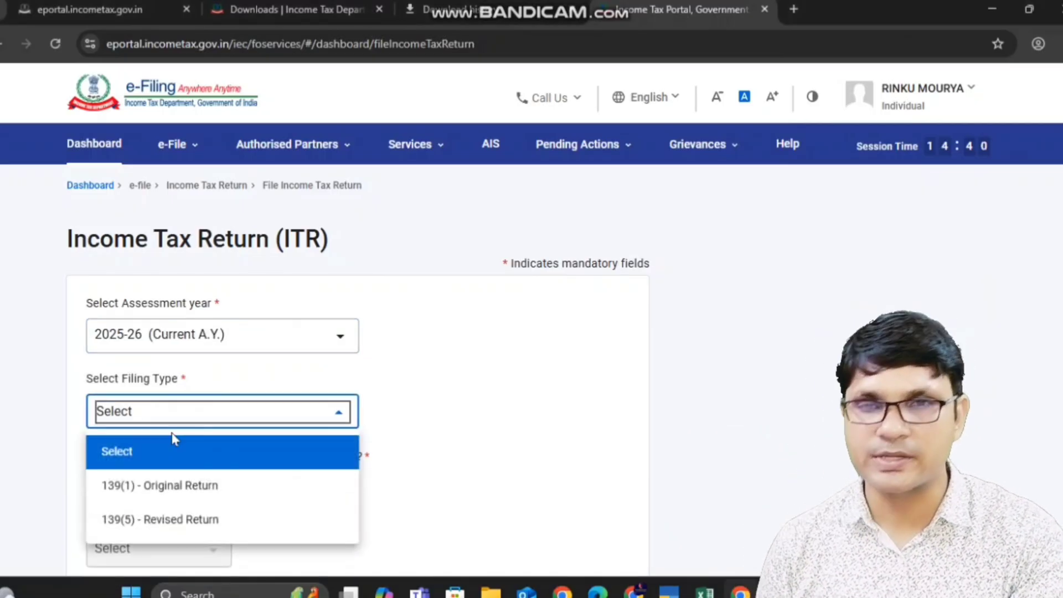
click(171, 487)
click(183, 480)
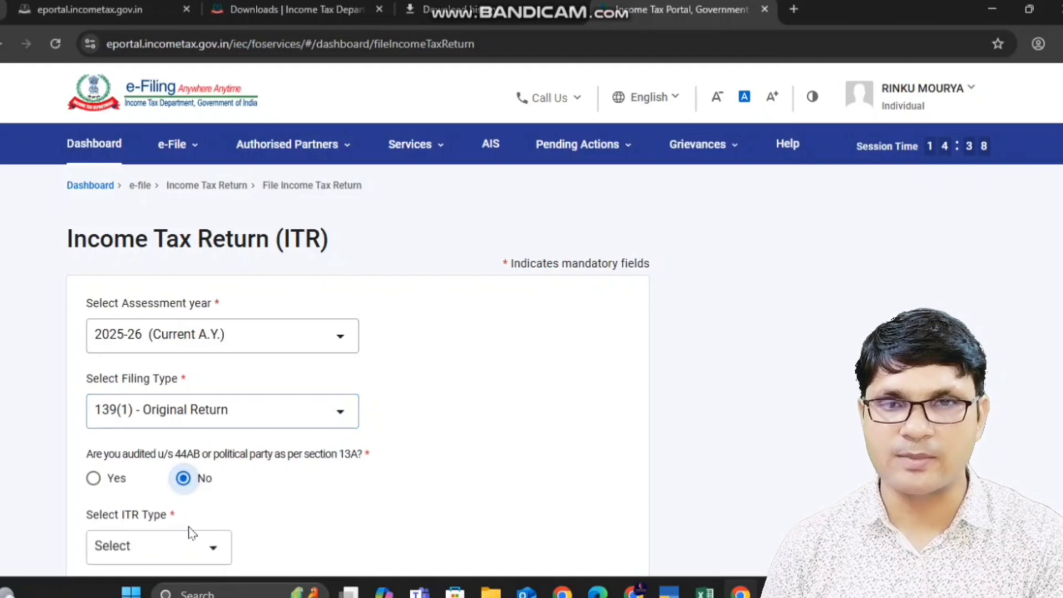
click(189, 546)
click(177, 471)
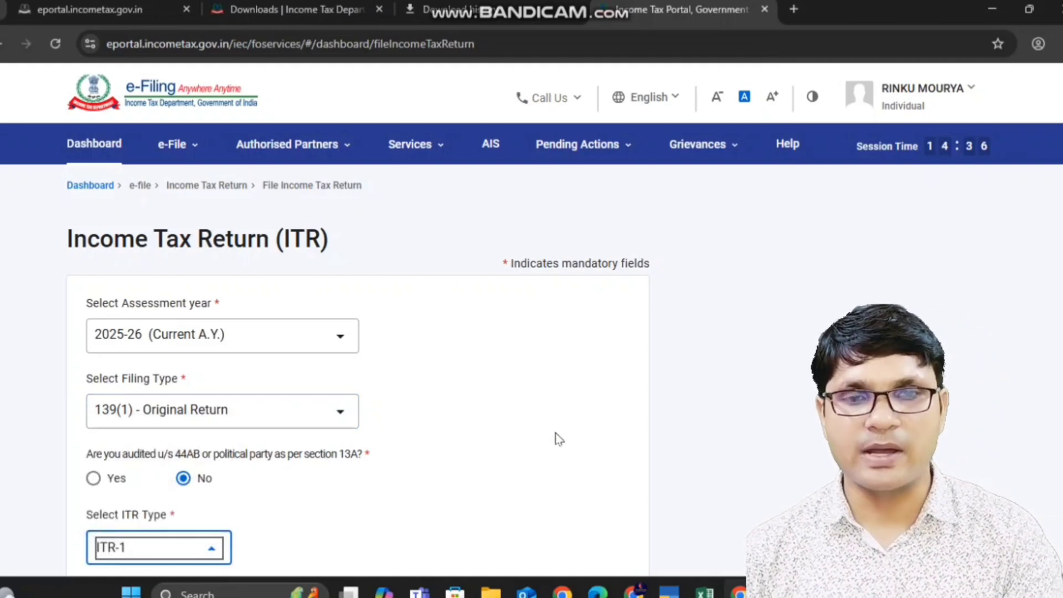
scroll(557, 437, down, 4)
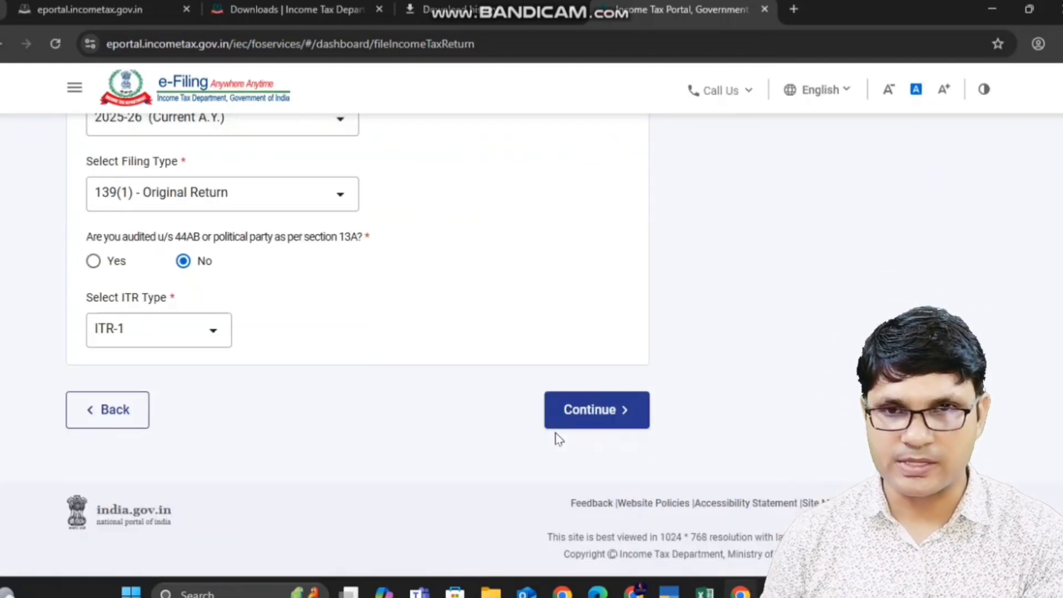
click(589, 410)
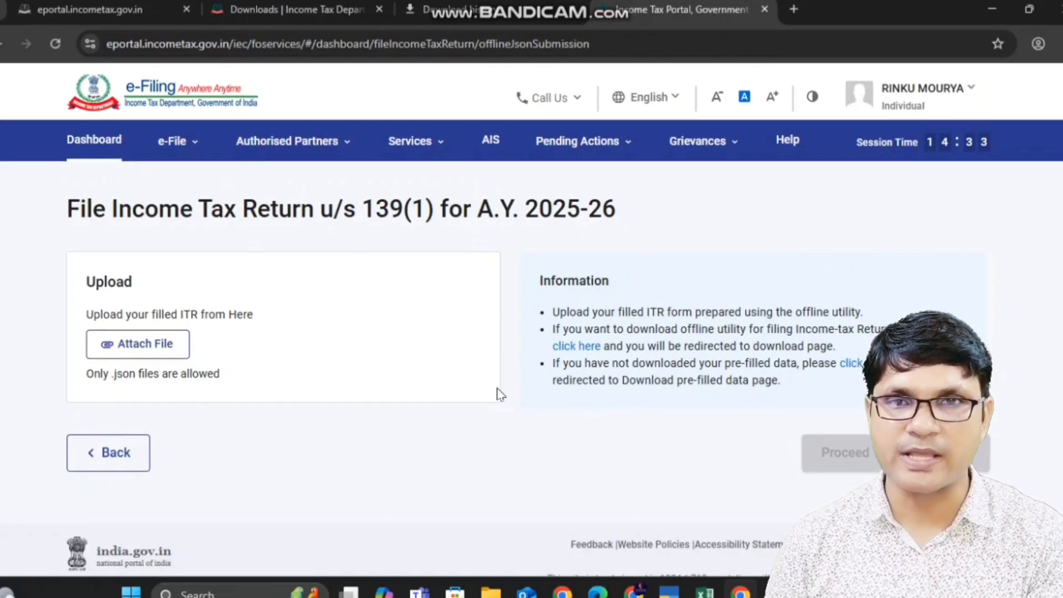
Step: Try to upload the prefill JSON file from the Downloads folder as the filled ITR
click(161, 340)
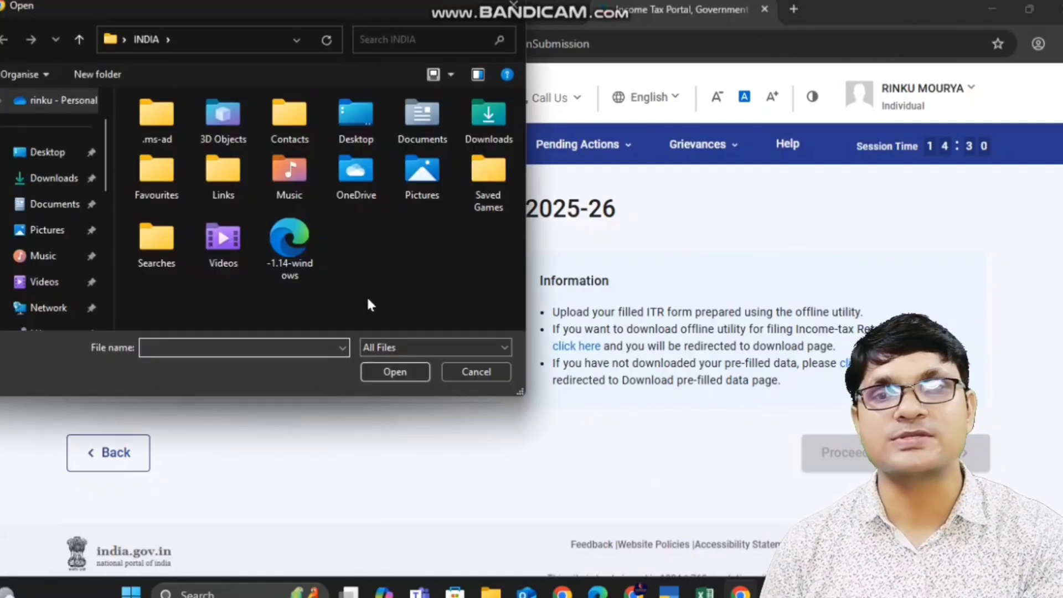
click(40, 178)
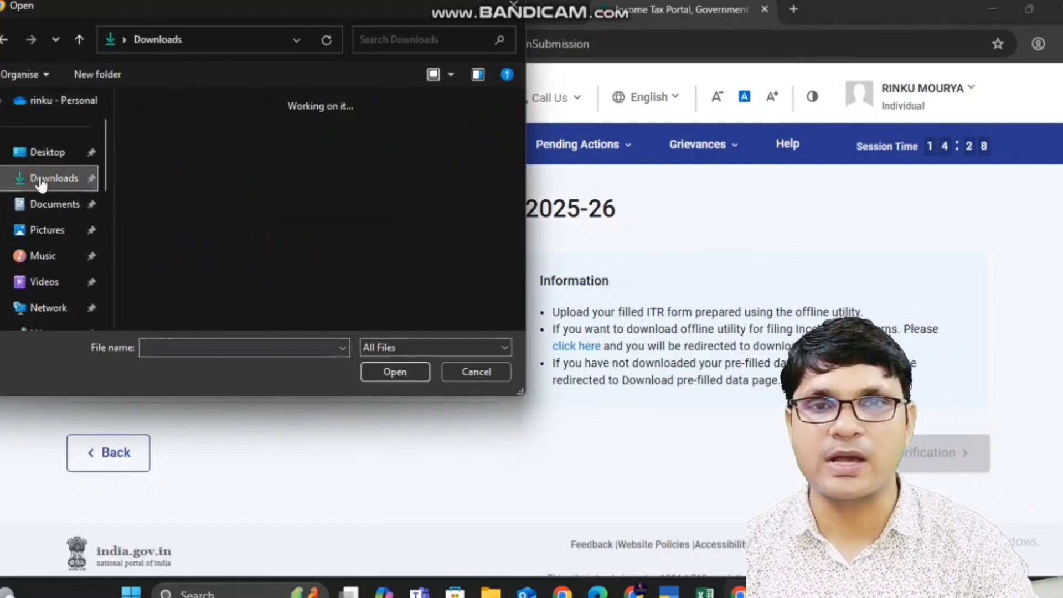
double_click(194, 173)
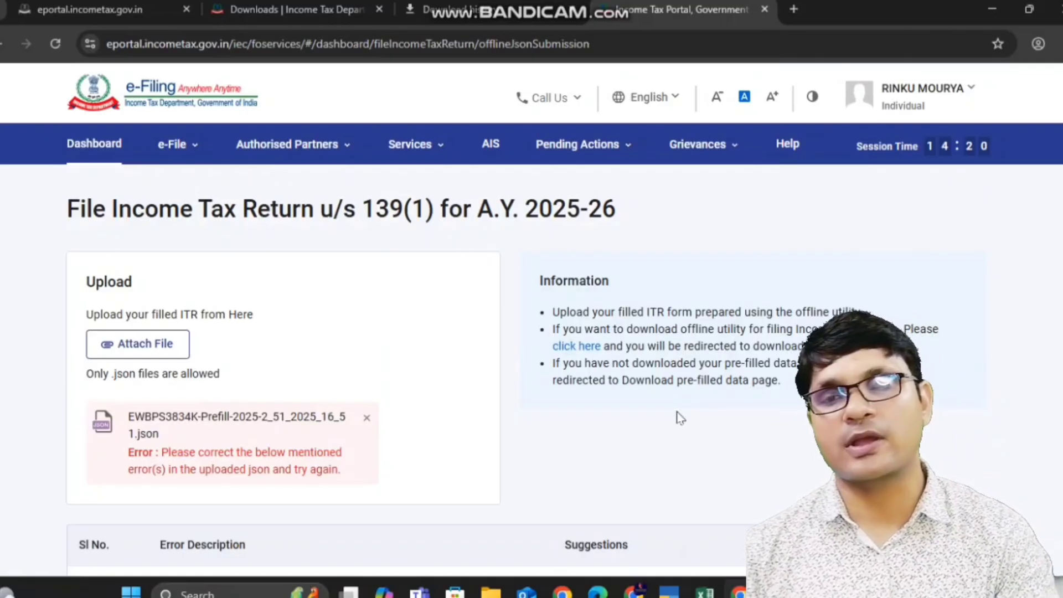
scroll(498, 381, down, 5)
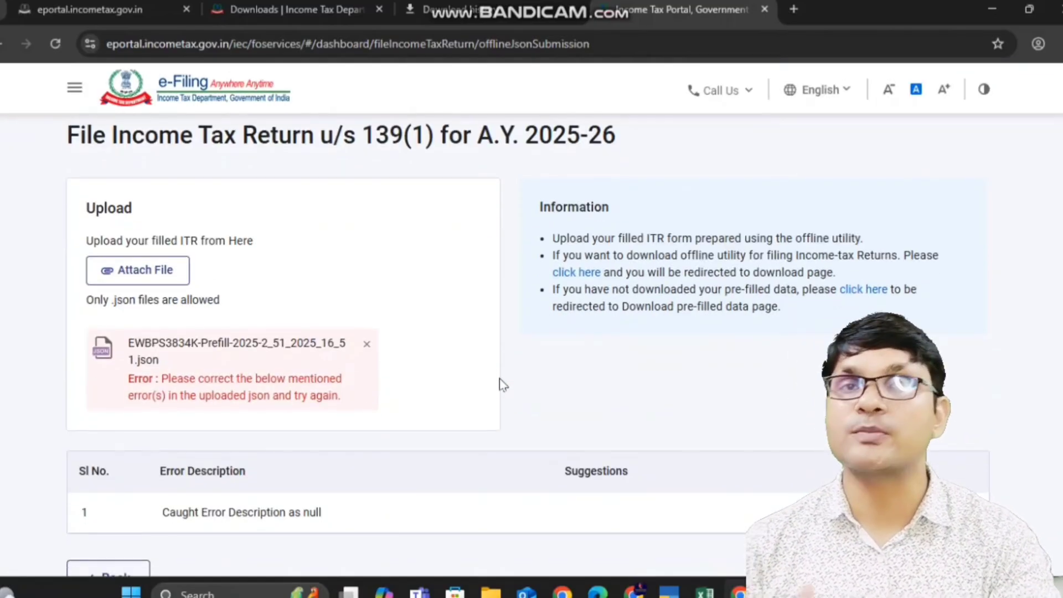